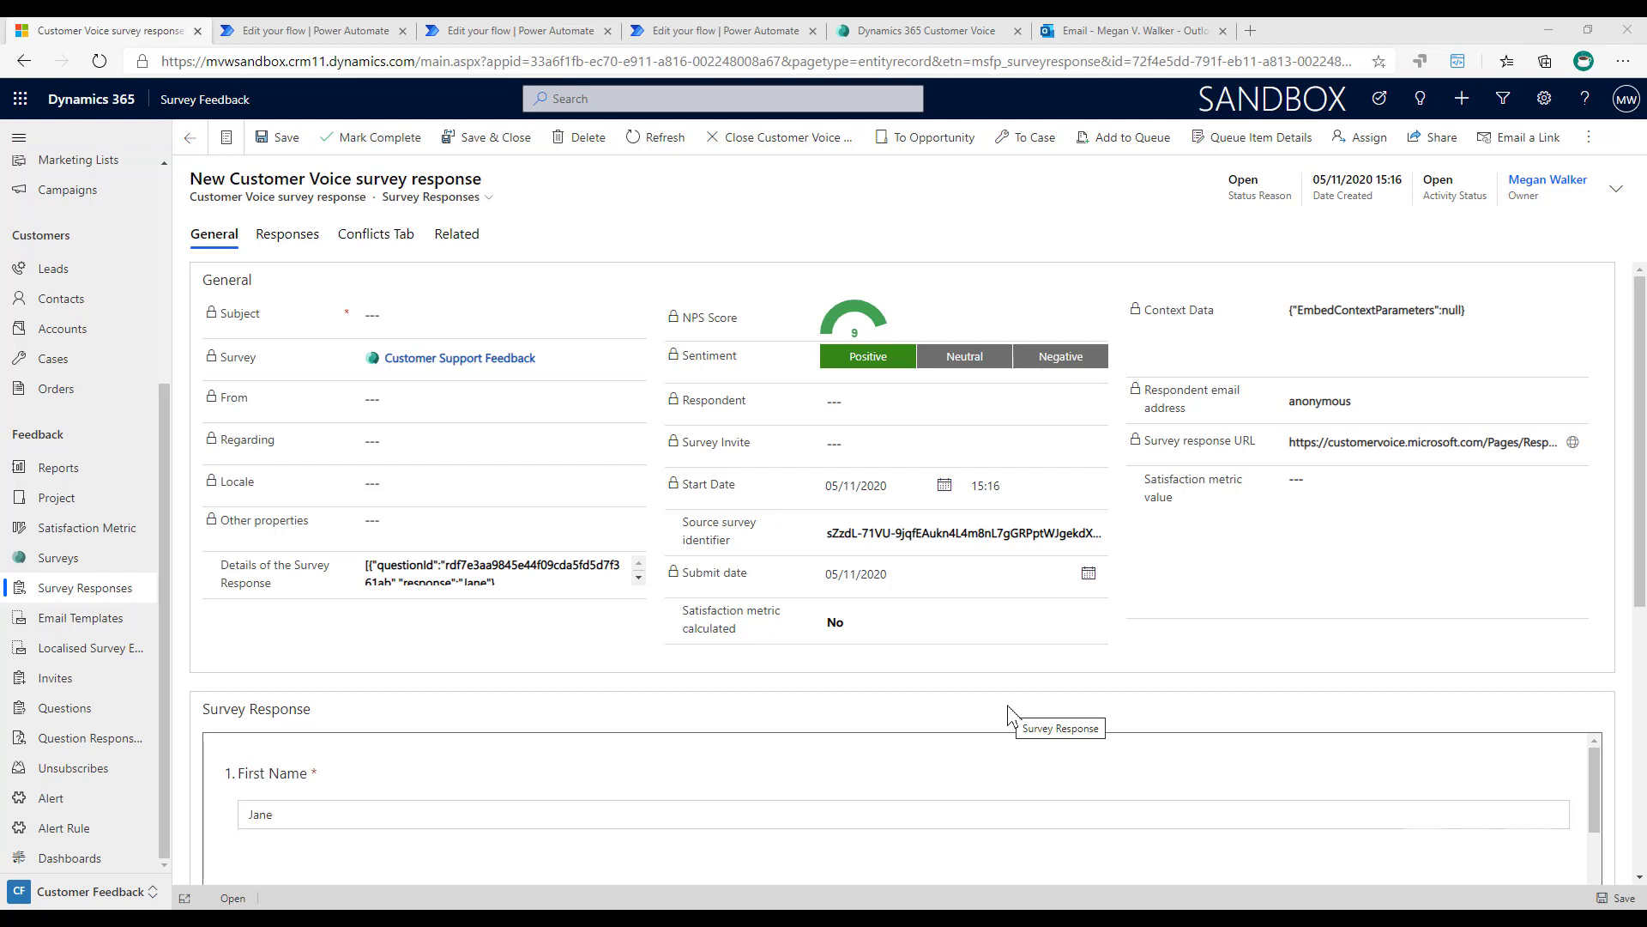
Review the survey response answers down to the Question Responses grid, then switch to the Power Automate flow
scroll(1021, 716, "down", 1)
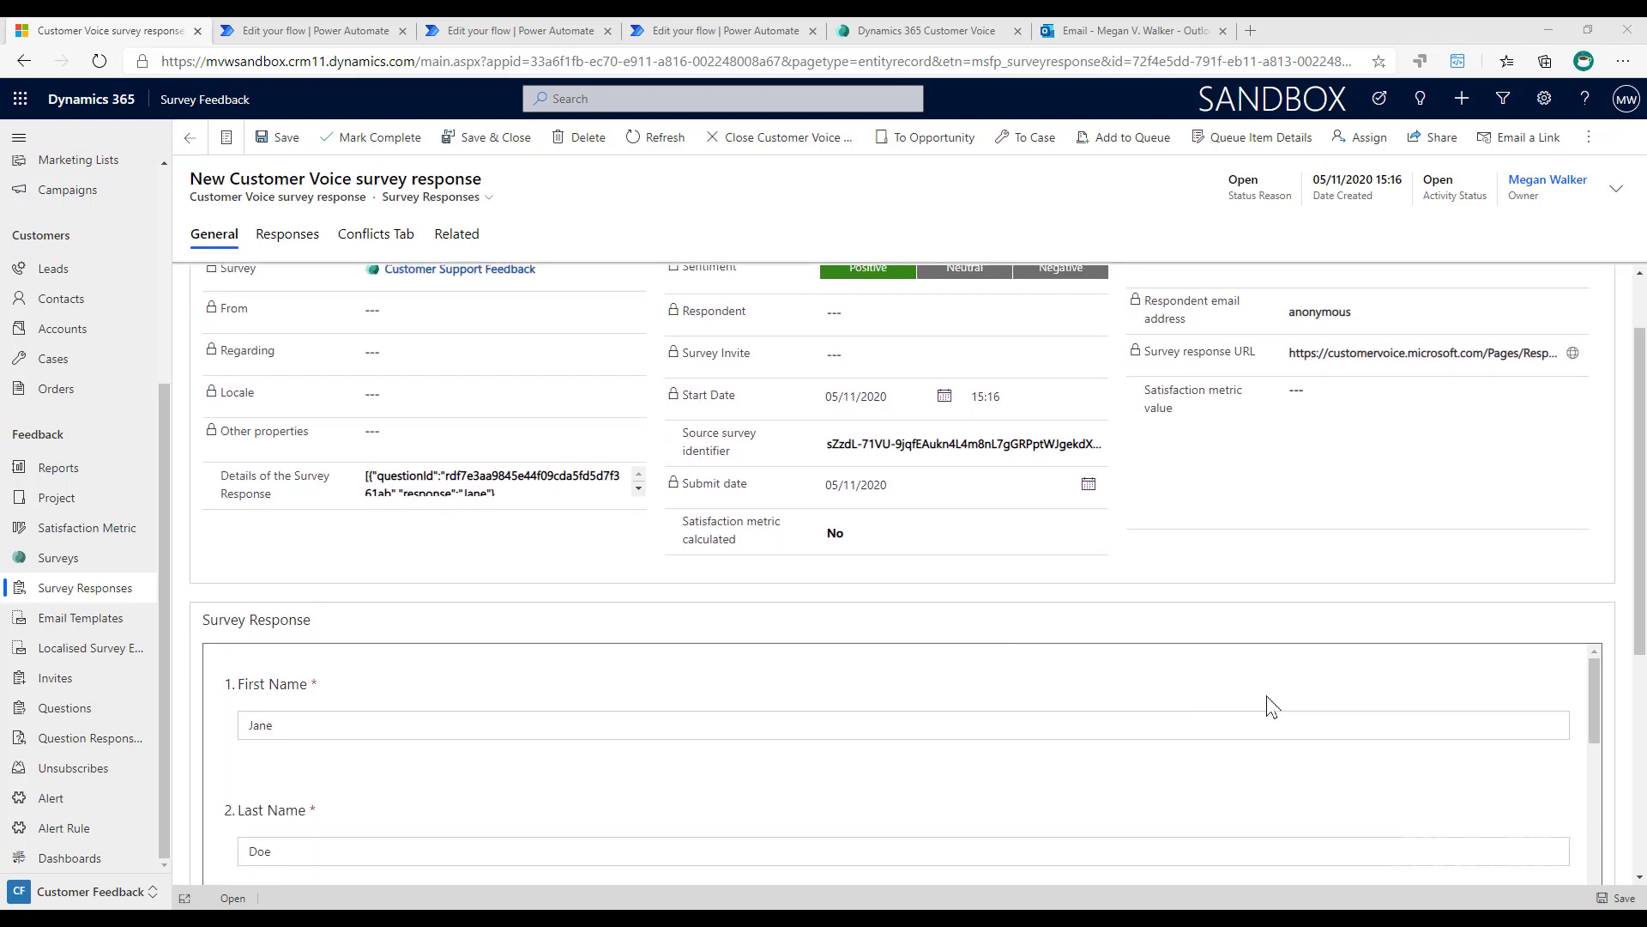
scroll(1279, 706, "down", 1)
scroll(1599, 700, "down", 5)
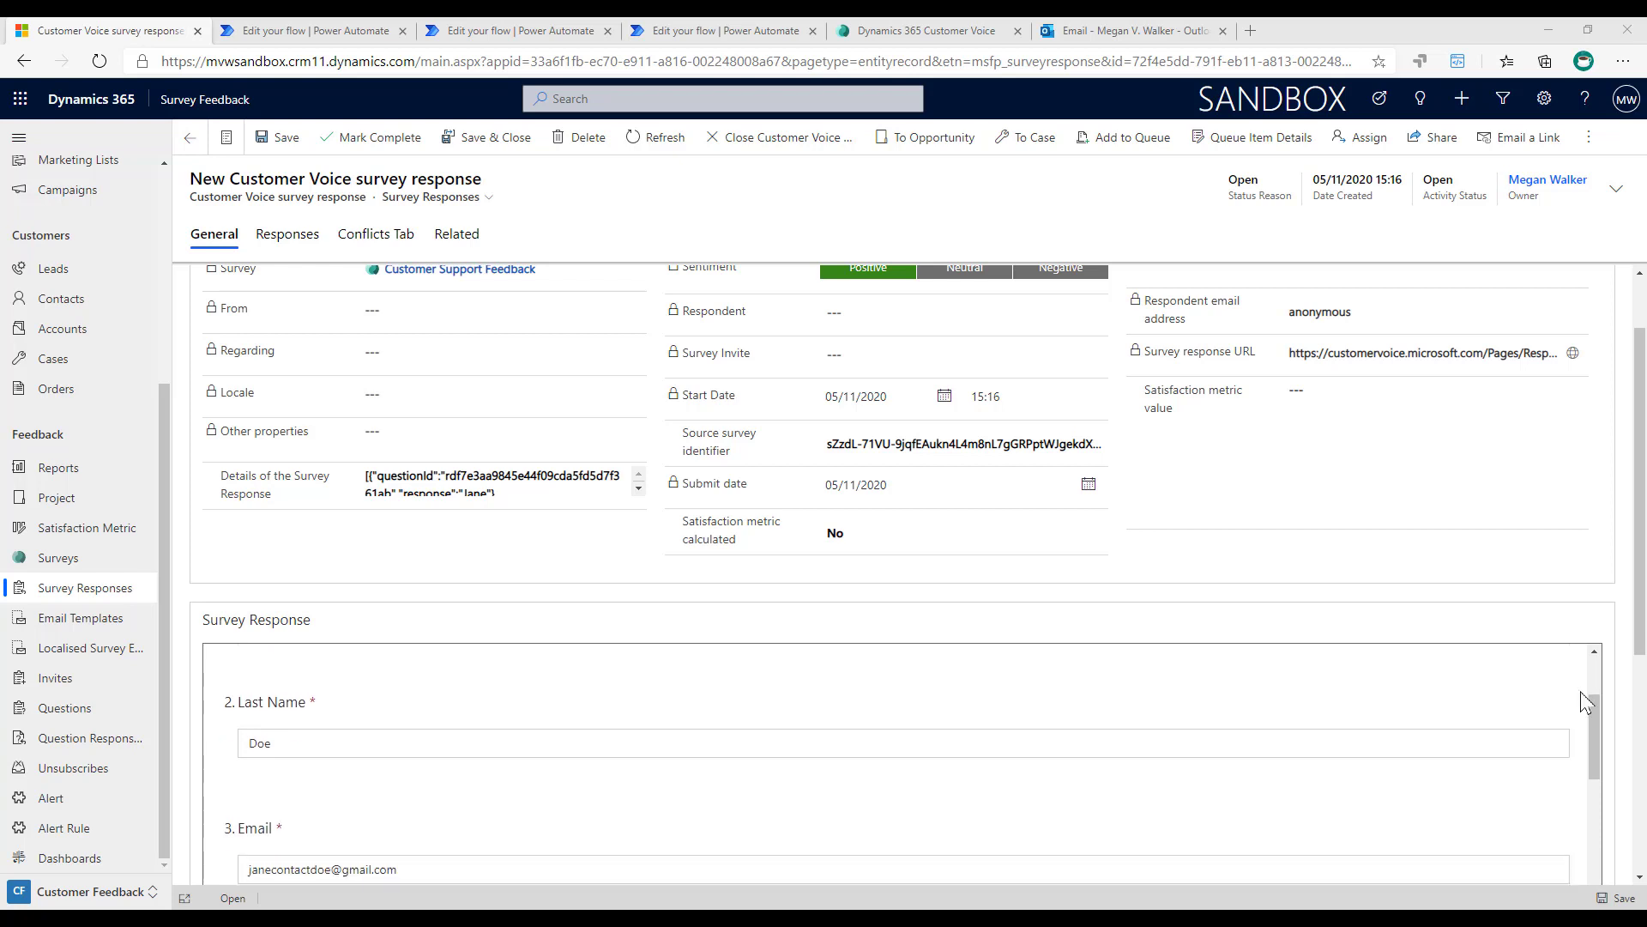
scroll(1601, 700, "down", 3)
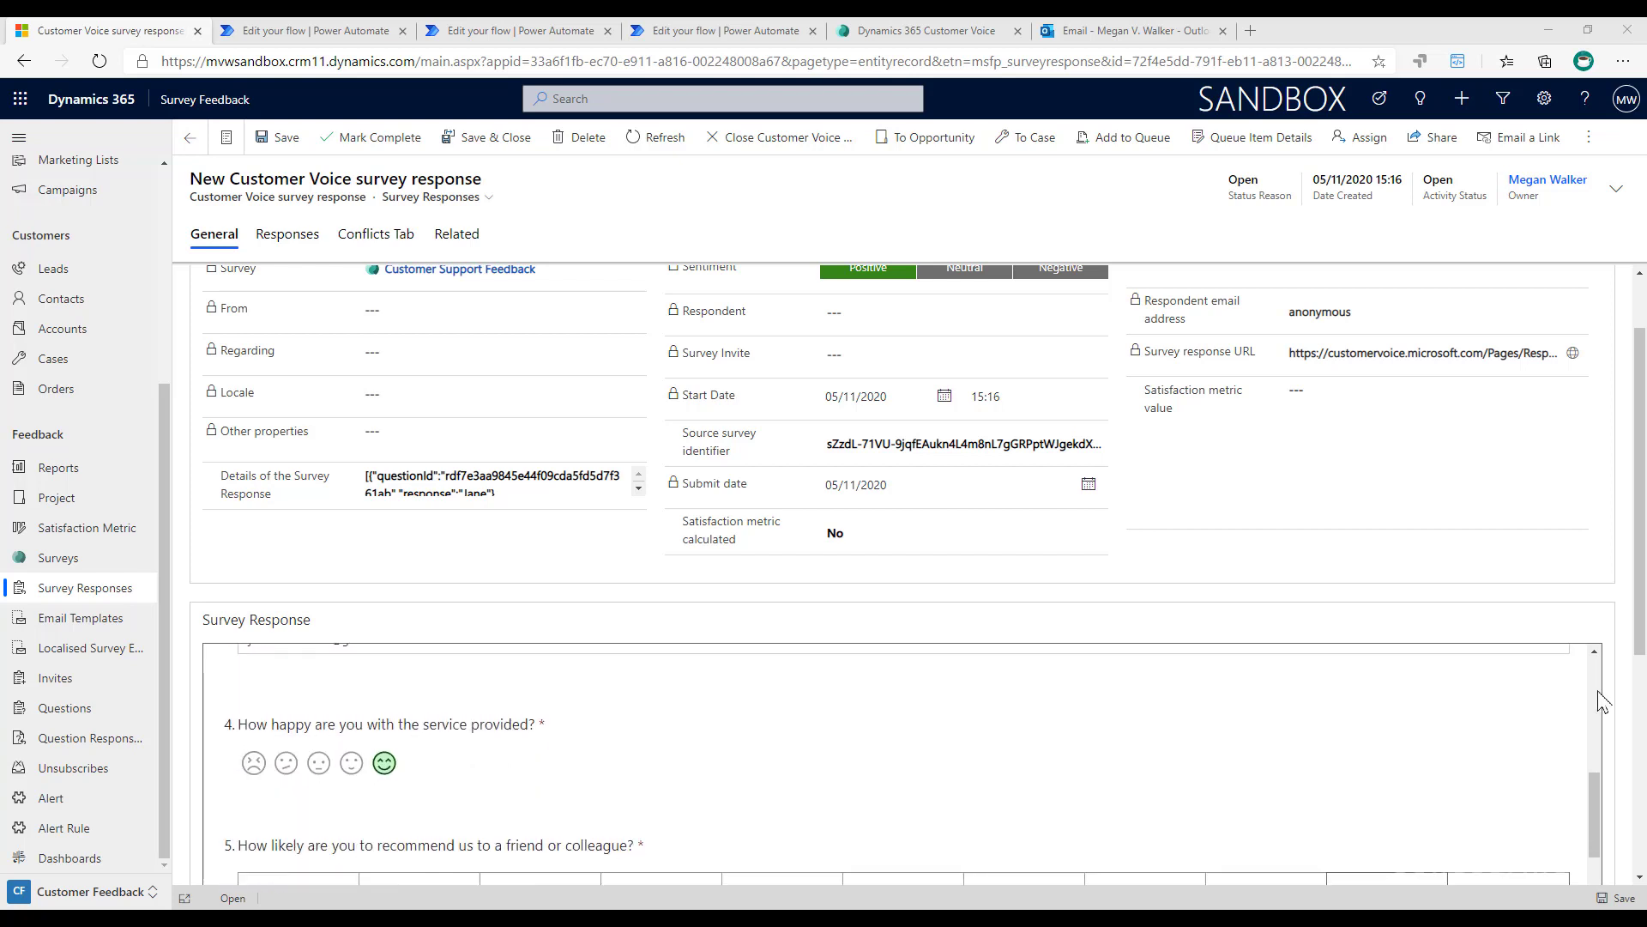
scroll(1606, 610, "down", 2)
scroll(1608, 618, "down", 2)
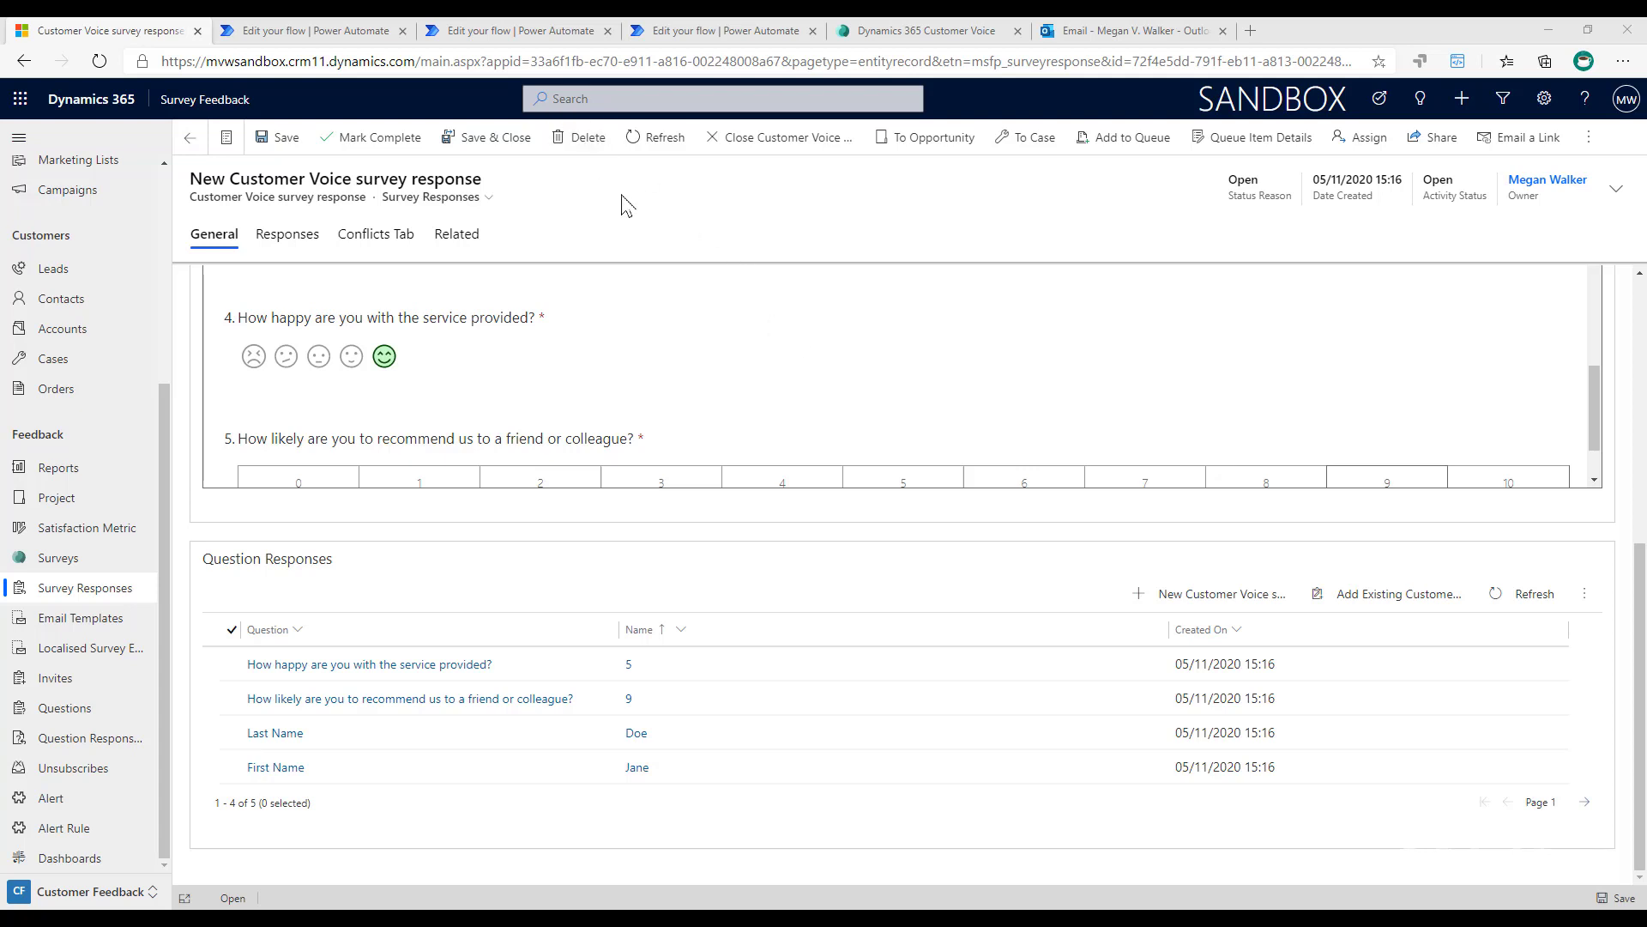
left_click(510, 31)
Open the GBAD - New First Survey Response flow and expand its trigger to show the Form Id list
left_click(687, 30)
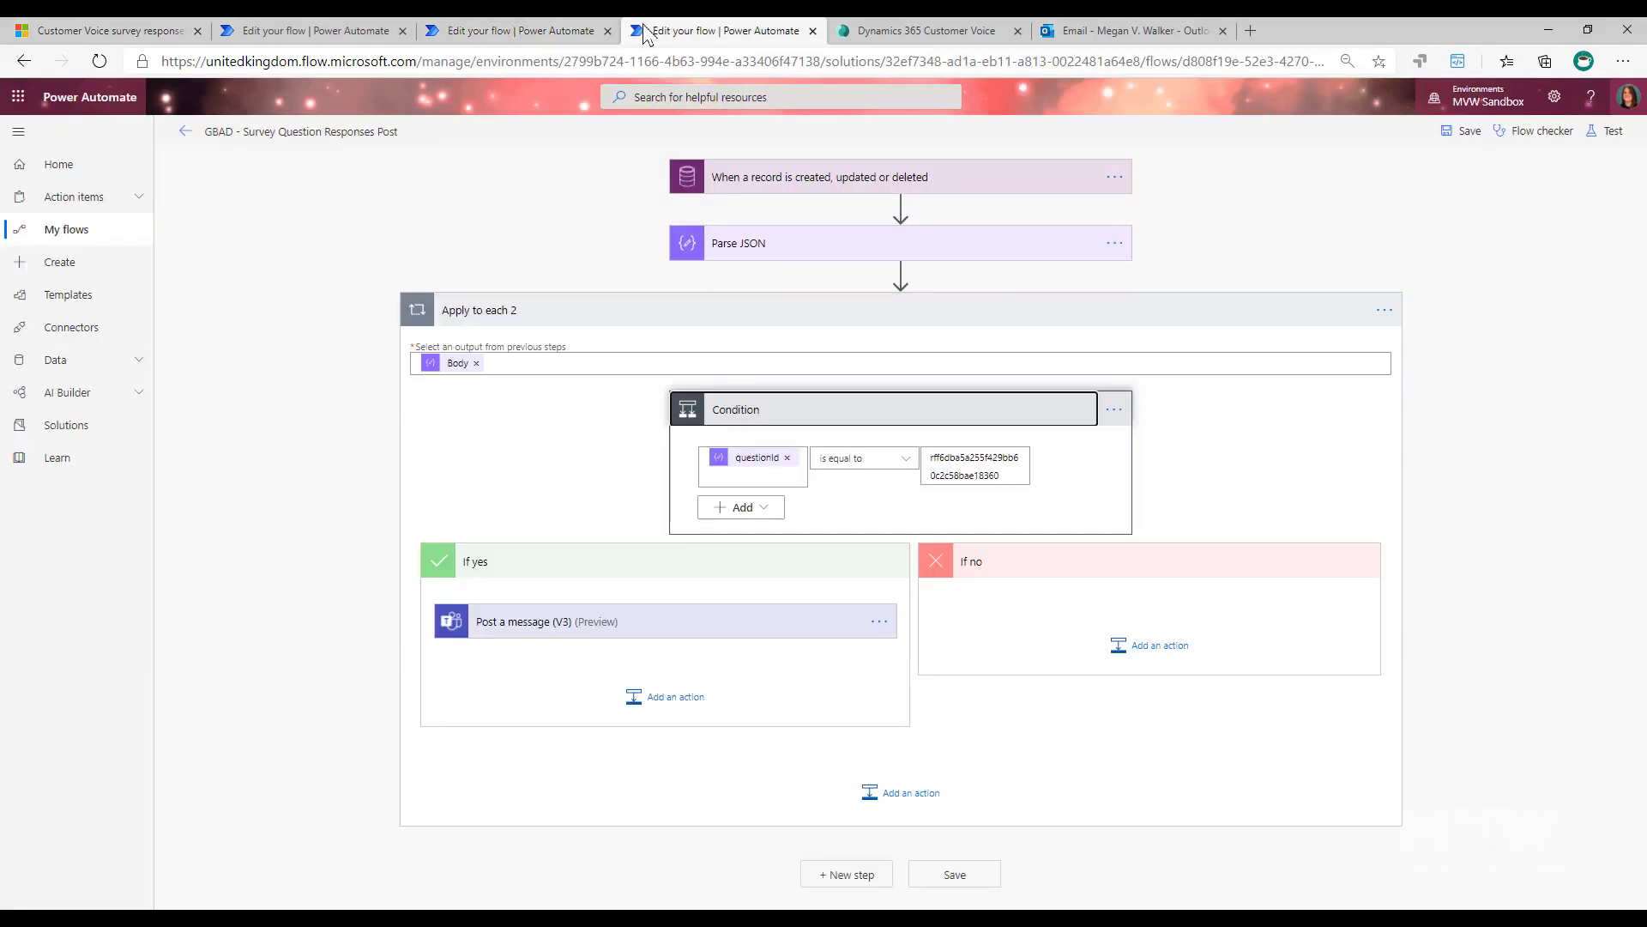
left_click(258, 30)
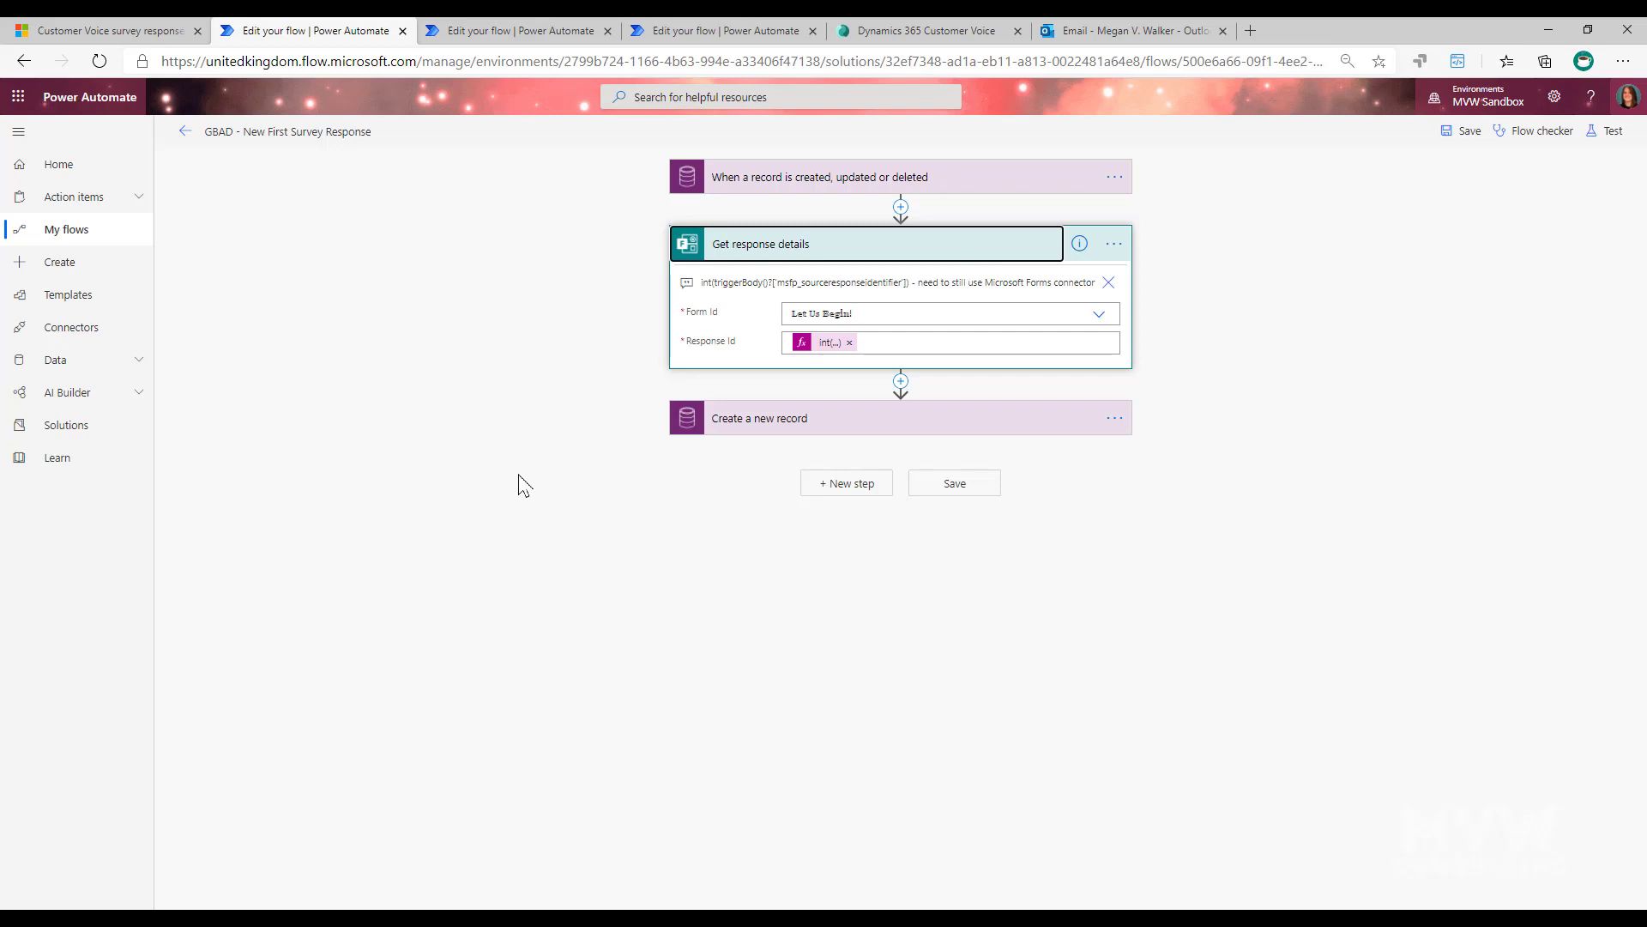
left_click(725, 178)
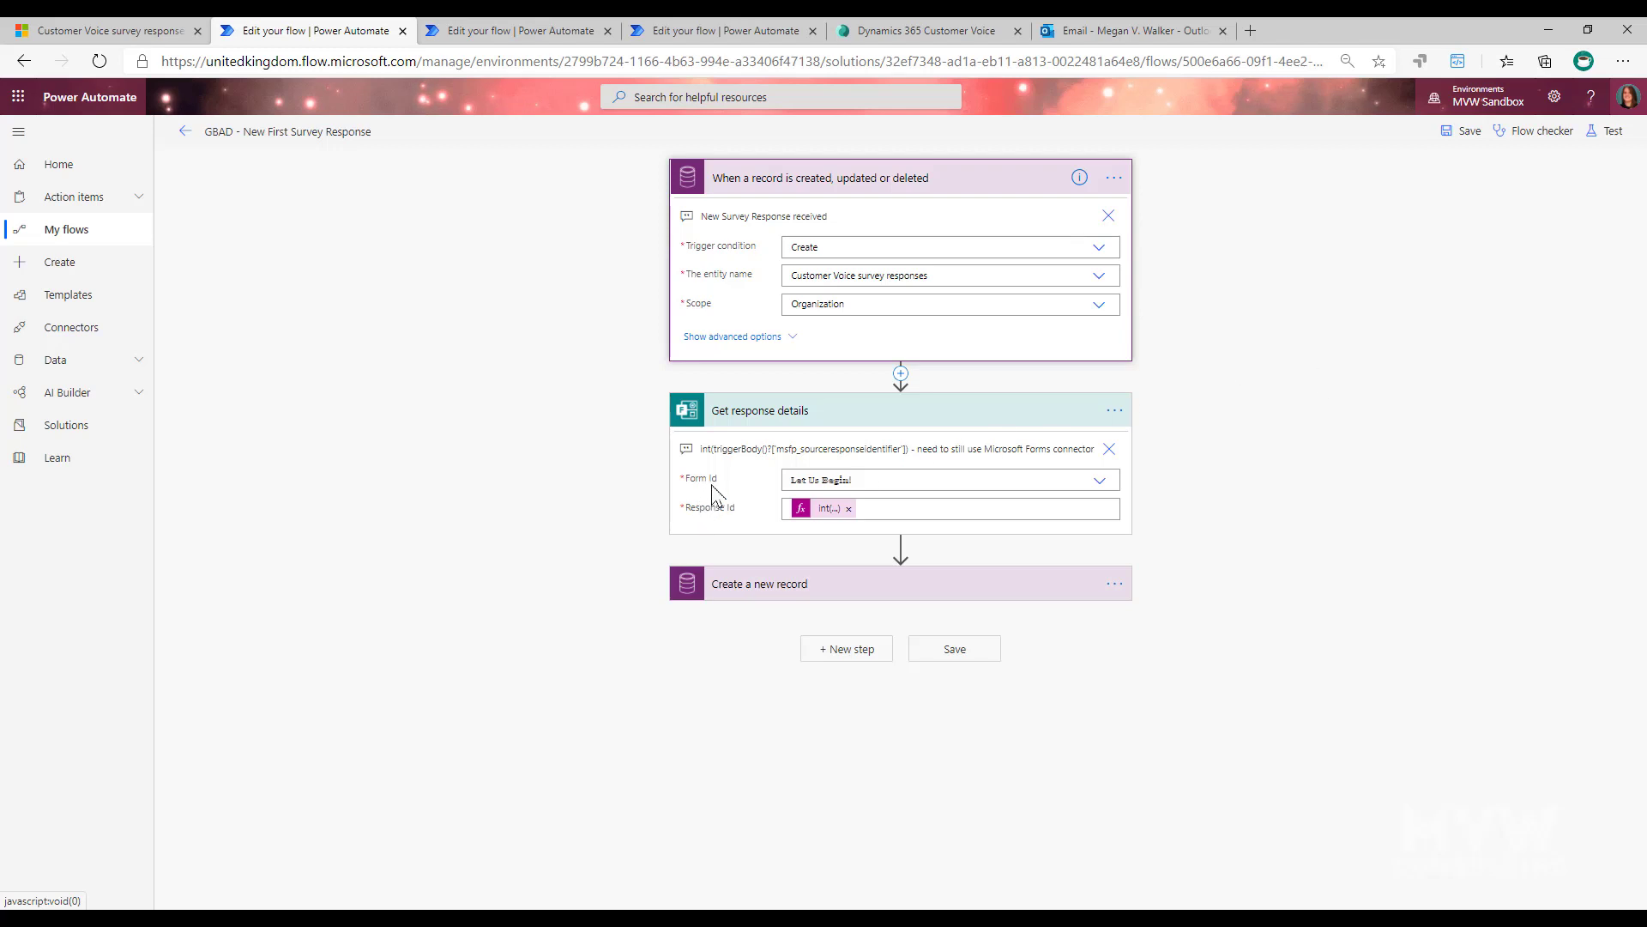
left_click(1097, 482)
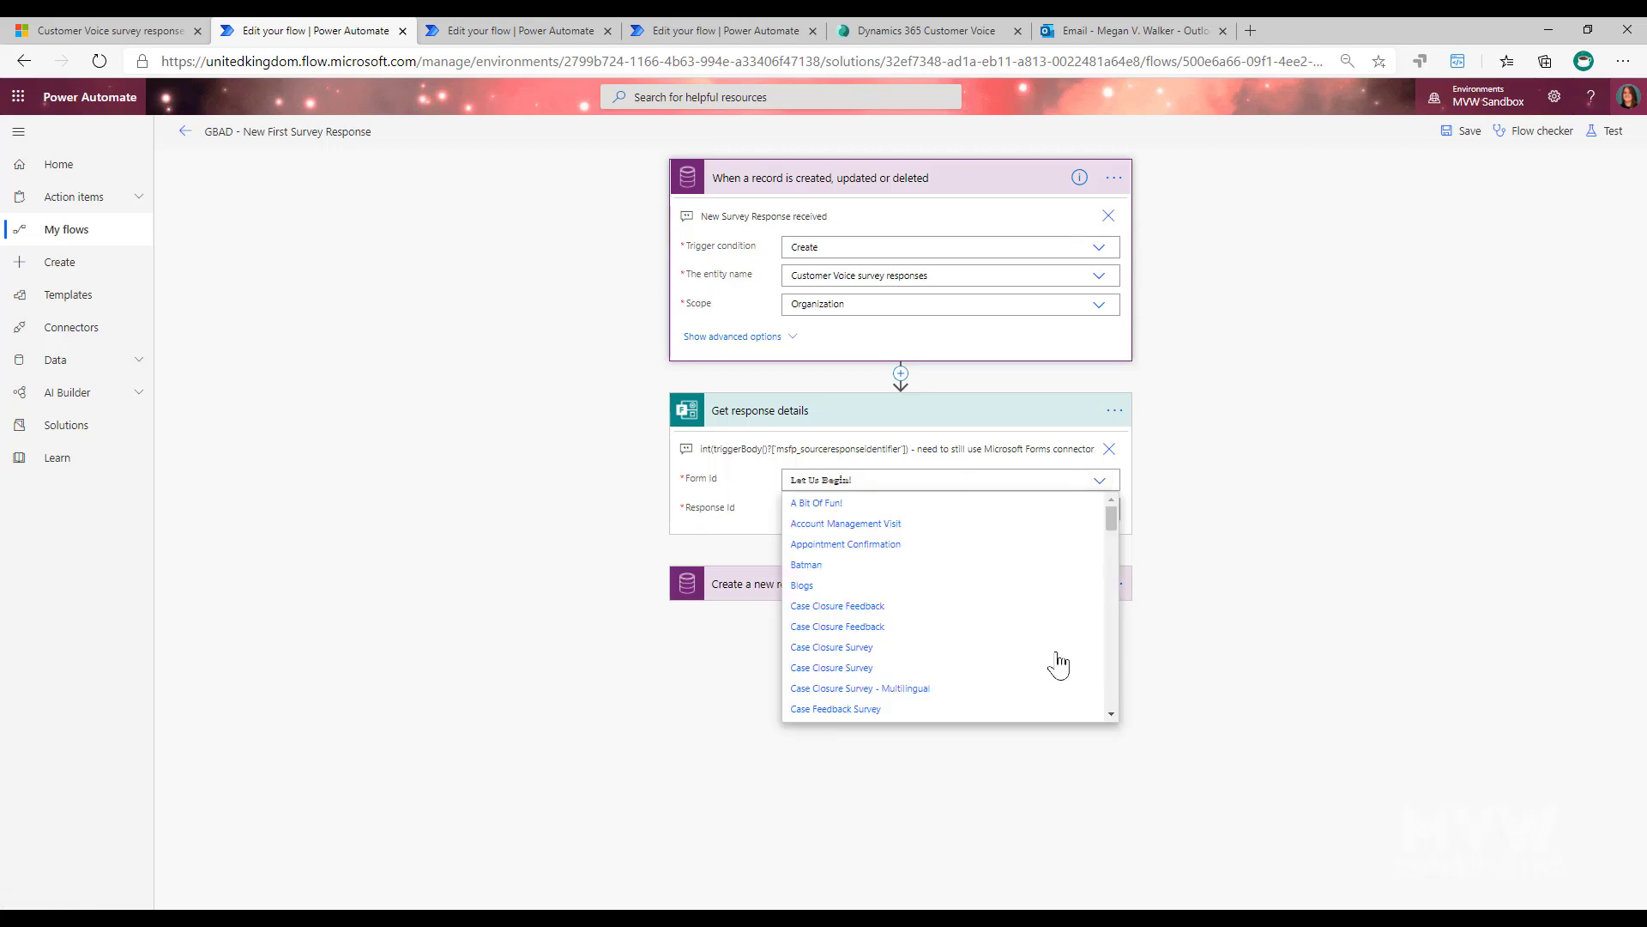
Close the Form Id list unchanged and switch to the Survey Response Notification flow
left_click(1268, 559)
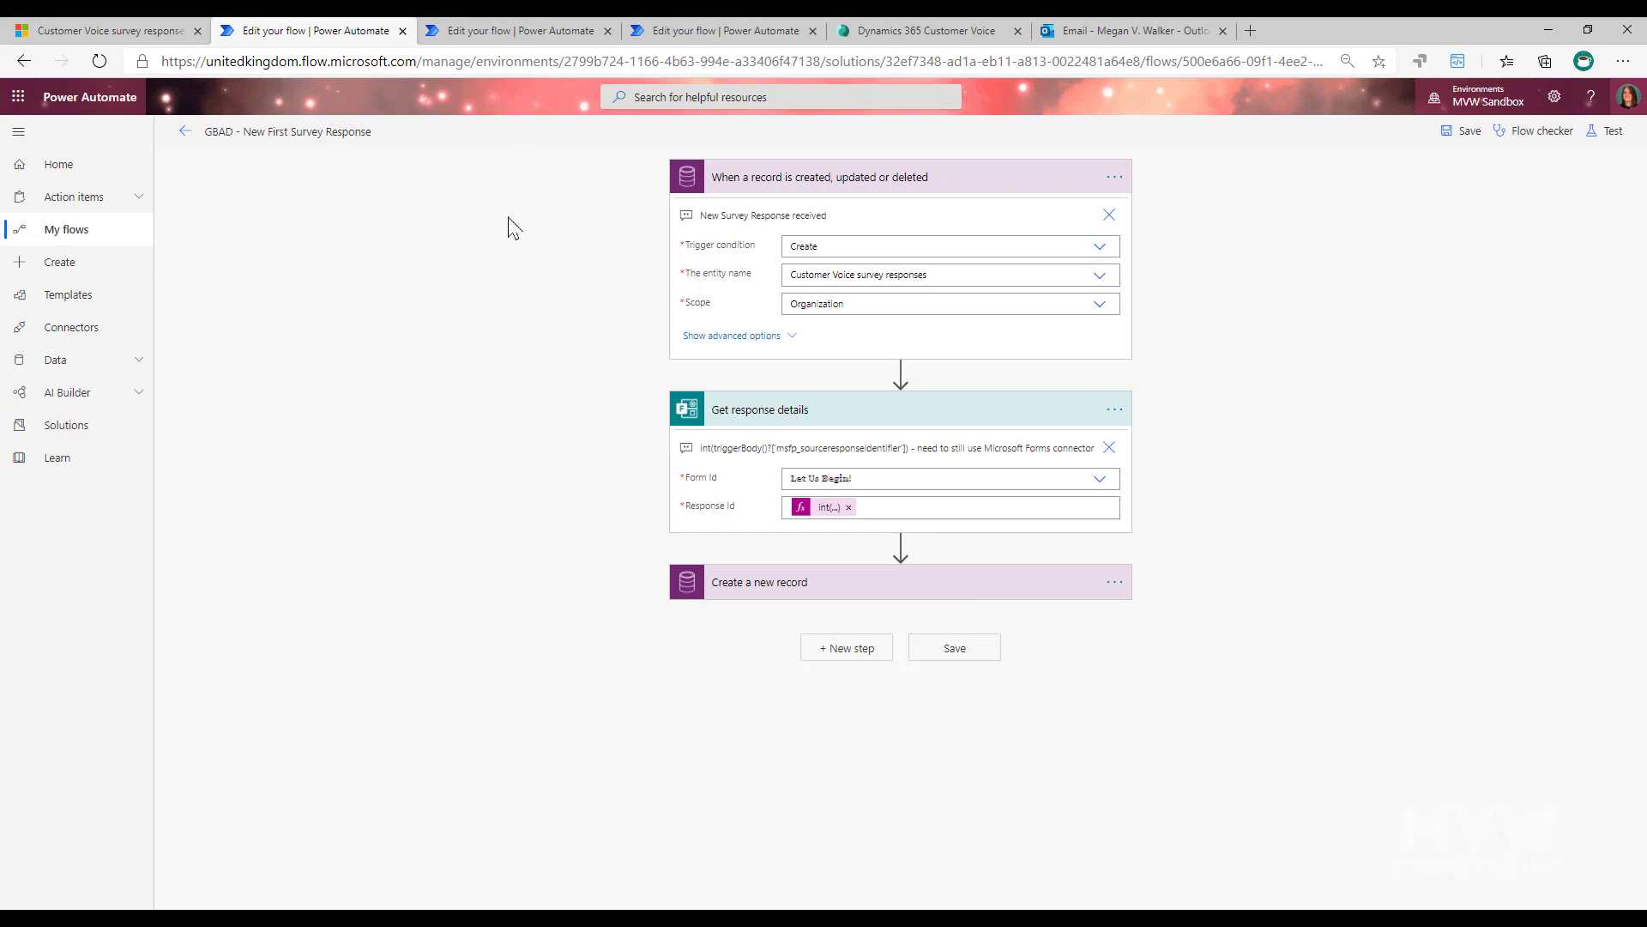
left_click(478, 30)
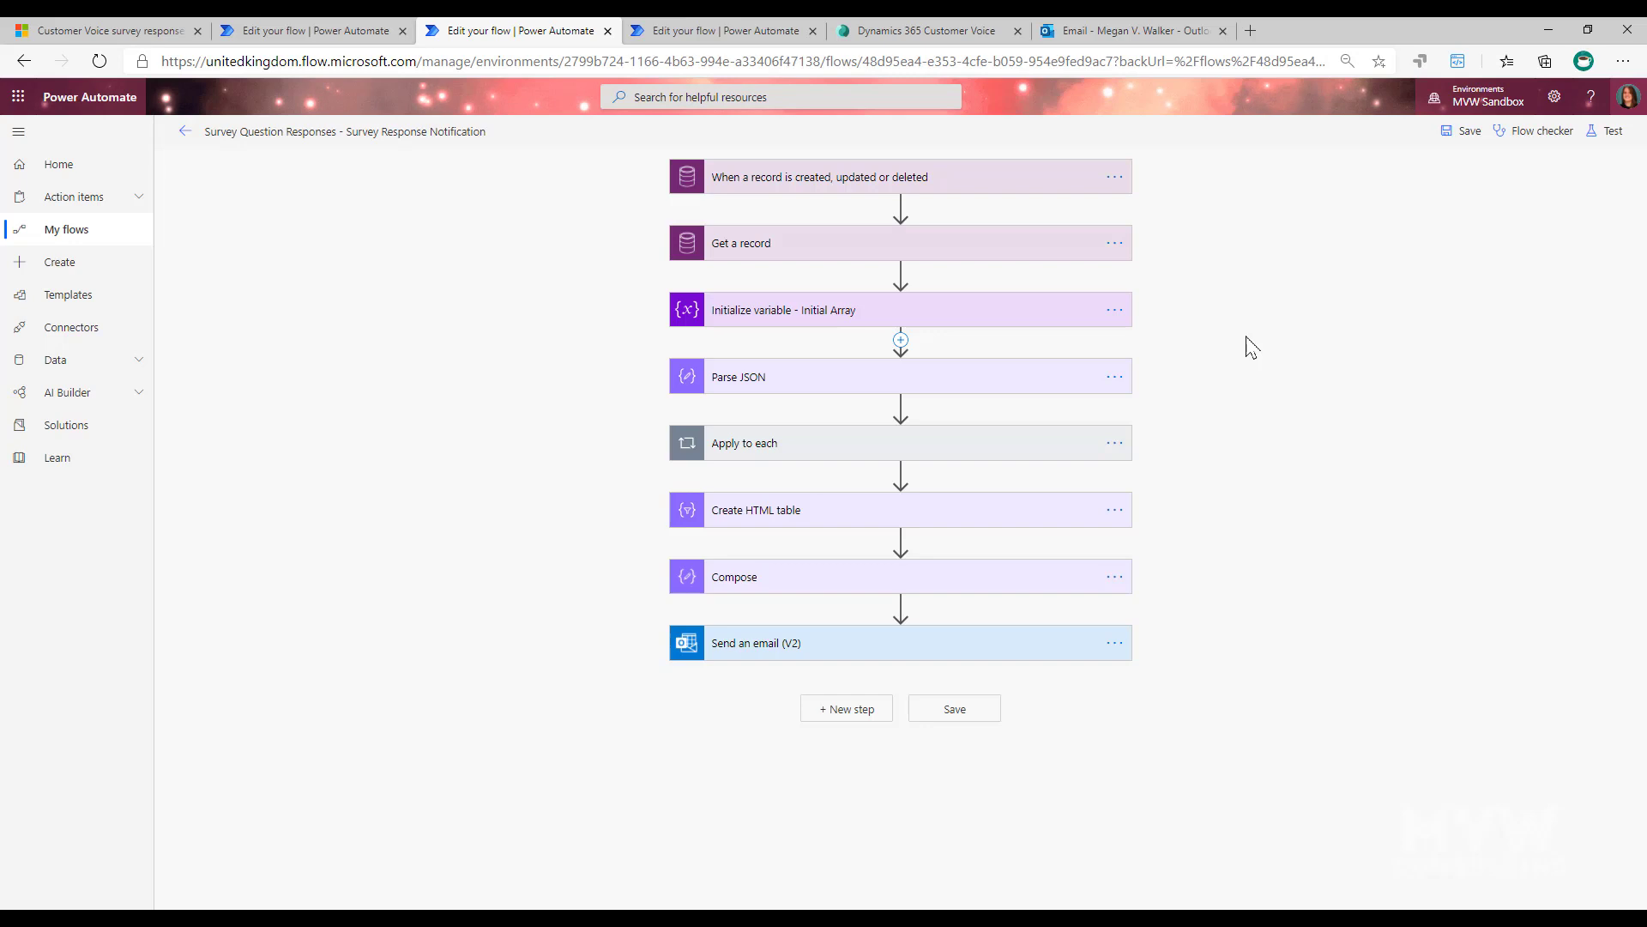
Select and copy all of the Details of the Survey Response JSON on the Dynamics record
left_click(48, 26)
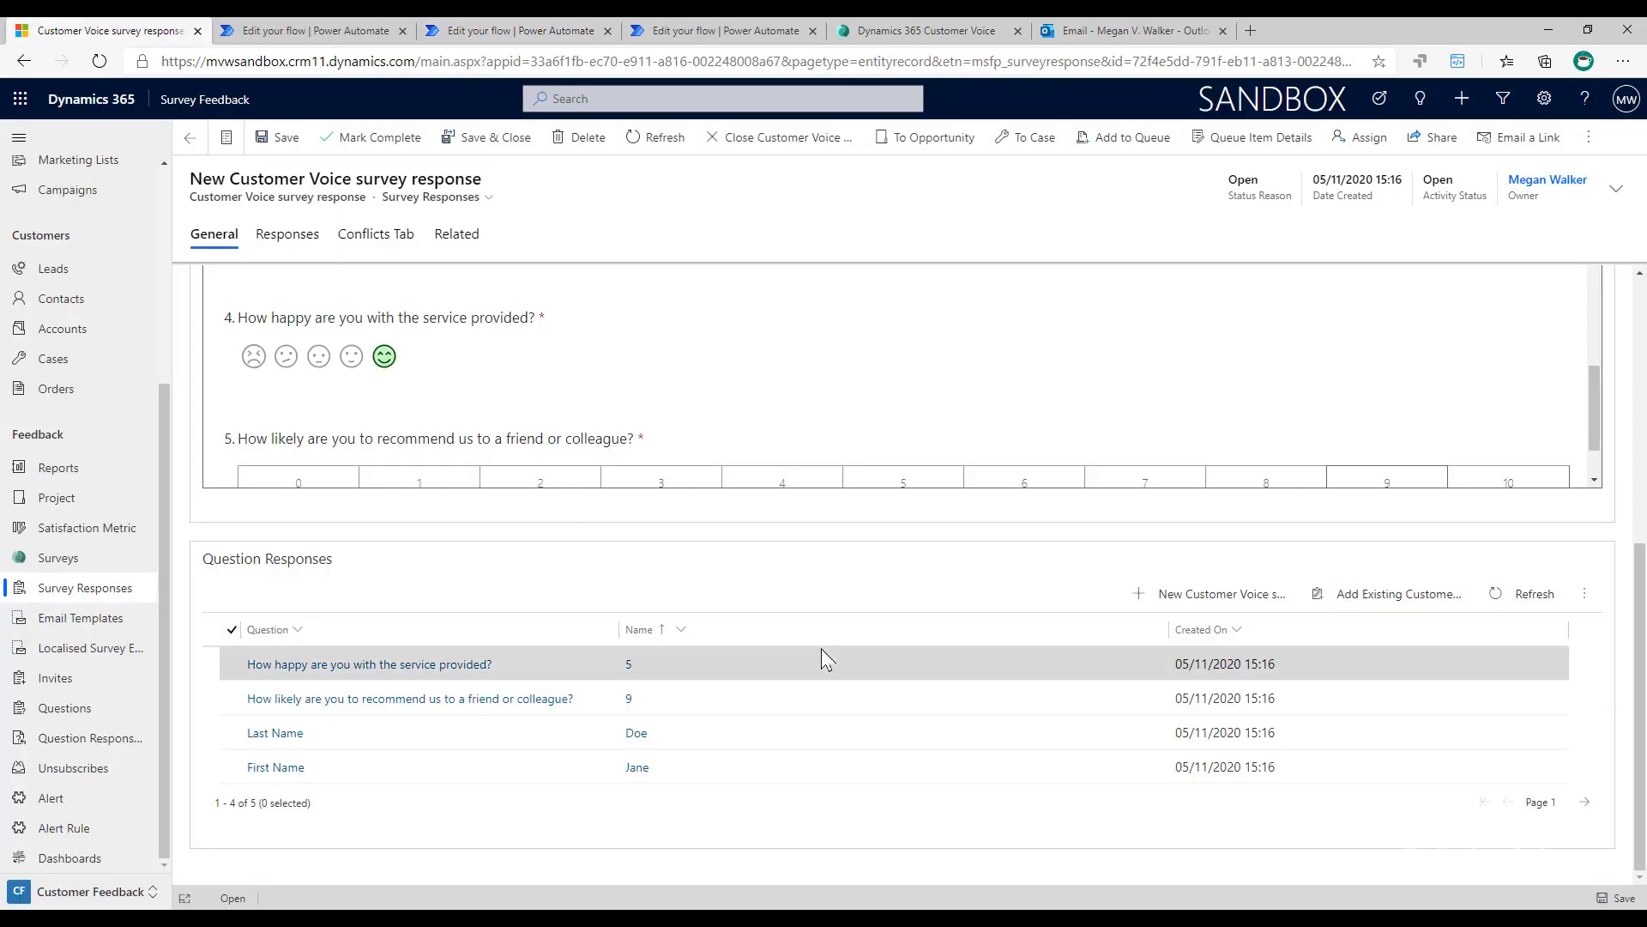
scroll(821, 632, "up", 10)
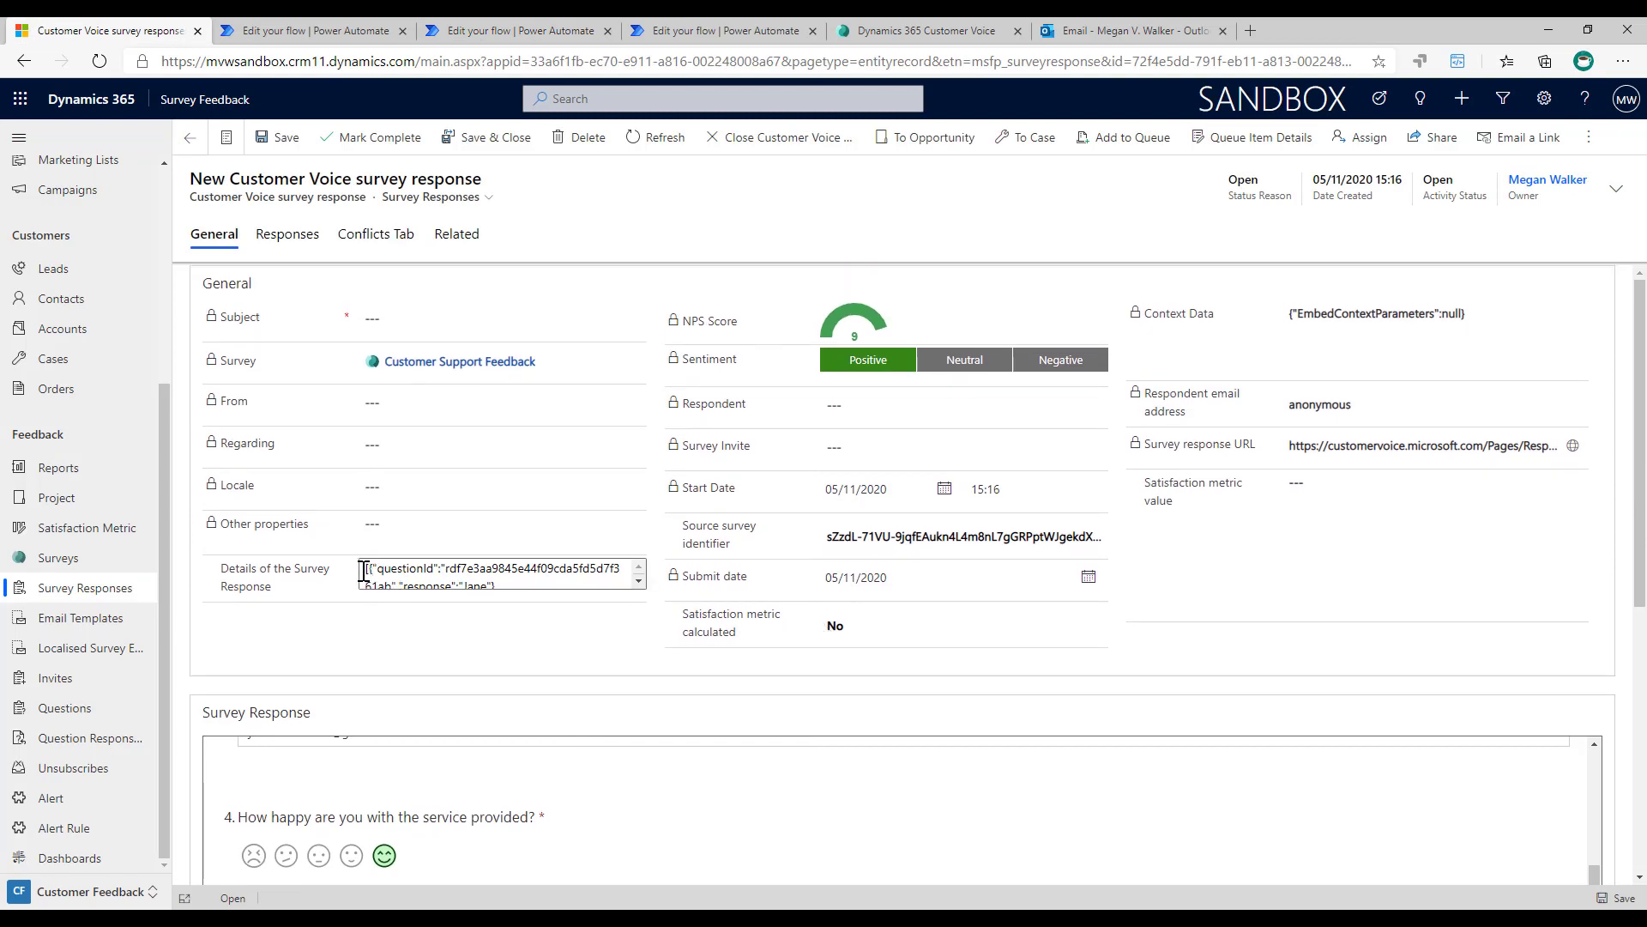
key("ctrl+a")
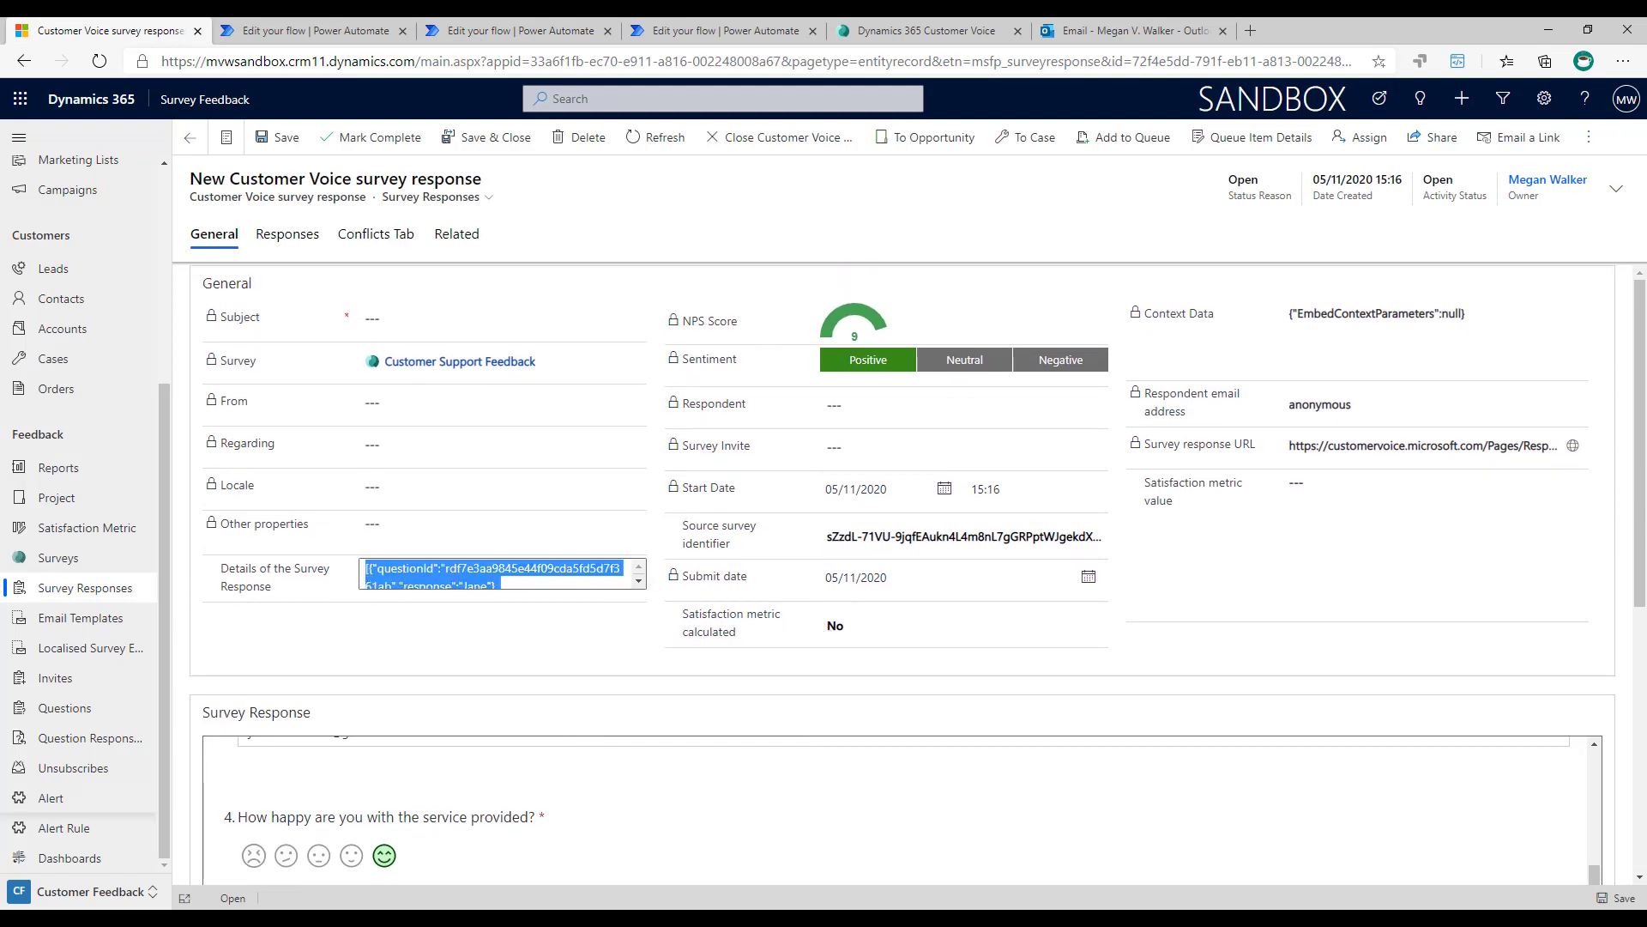
key("super")
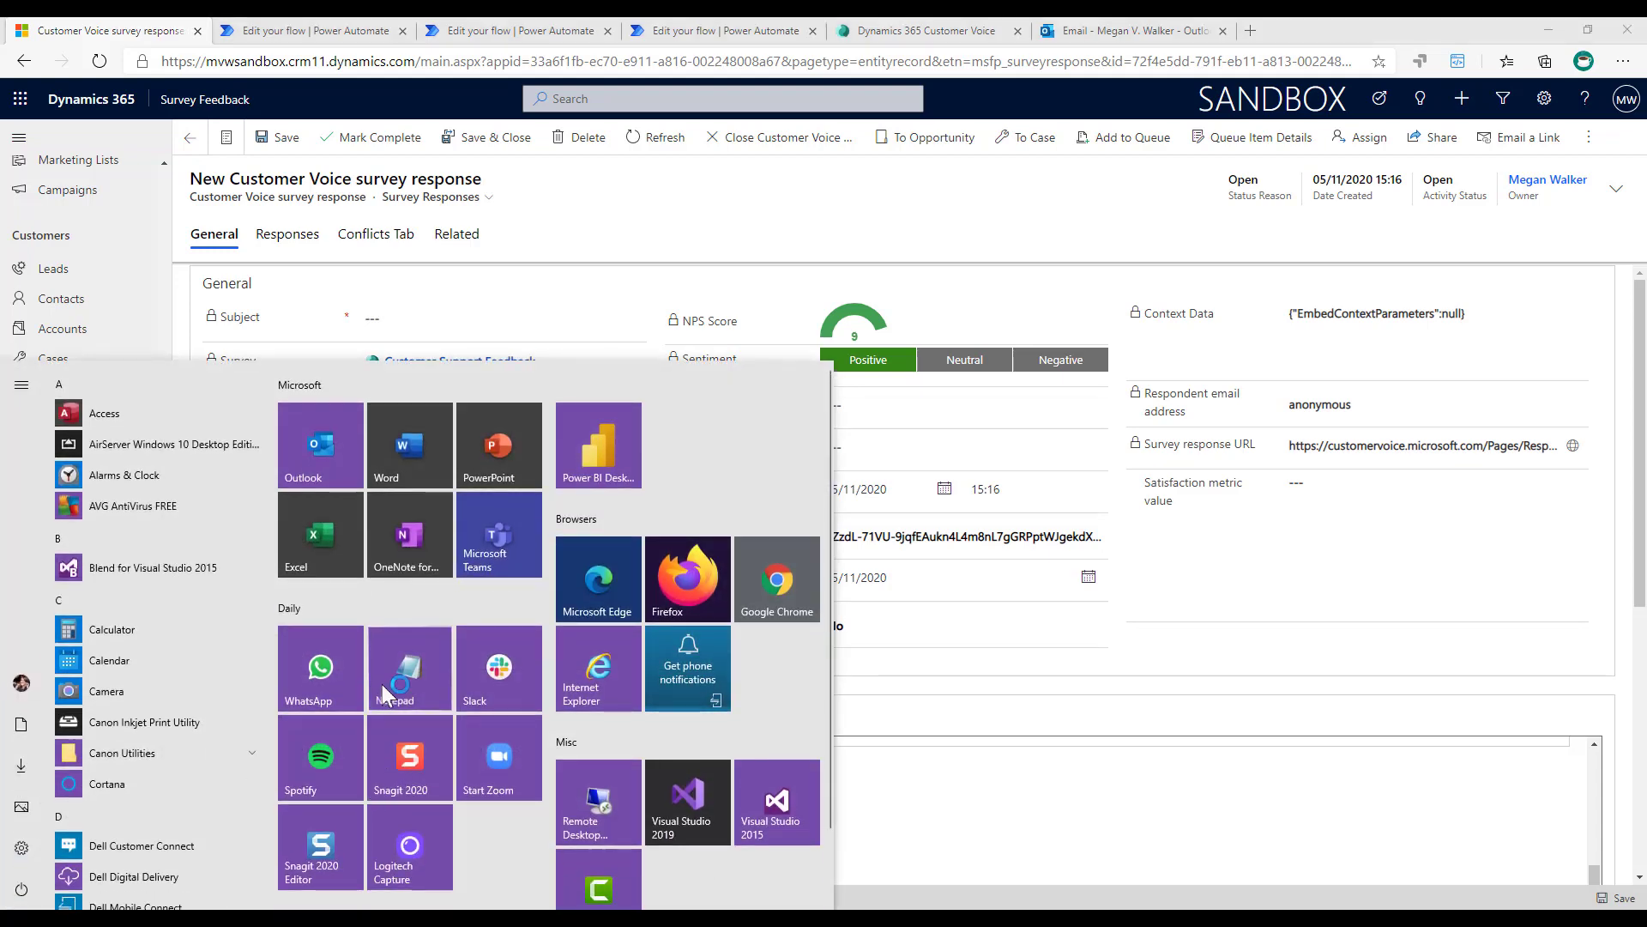
Paste the survey JSON into Notepad and break each questionId/response pair onto its own line
left_click(391, 677)
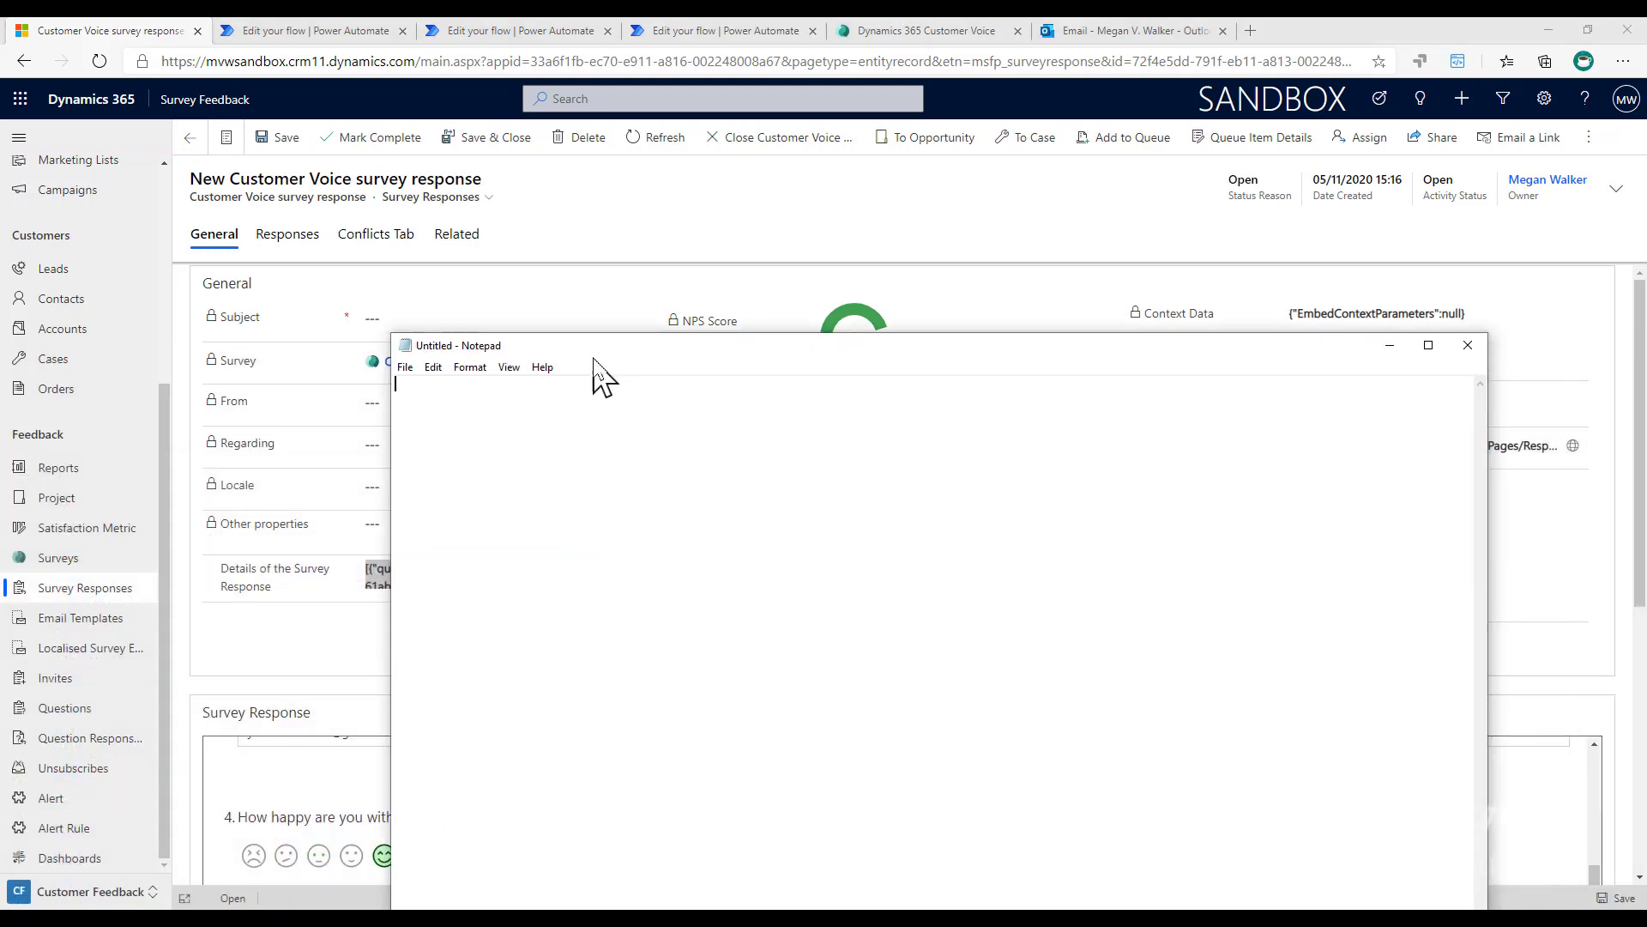
key("ctrl+v")
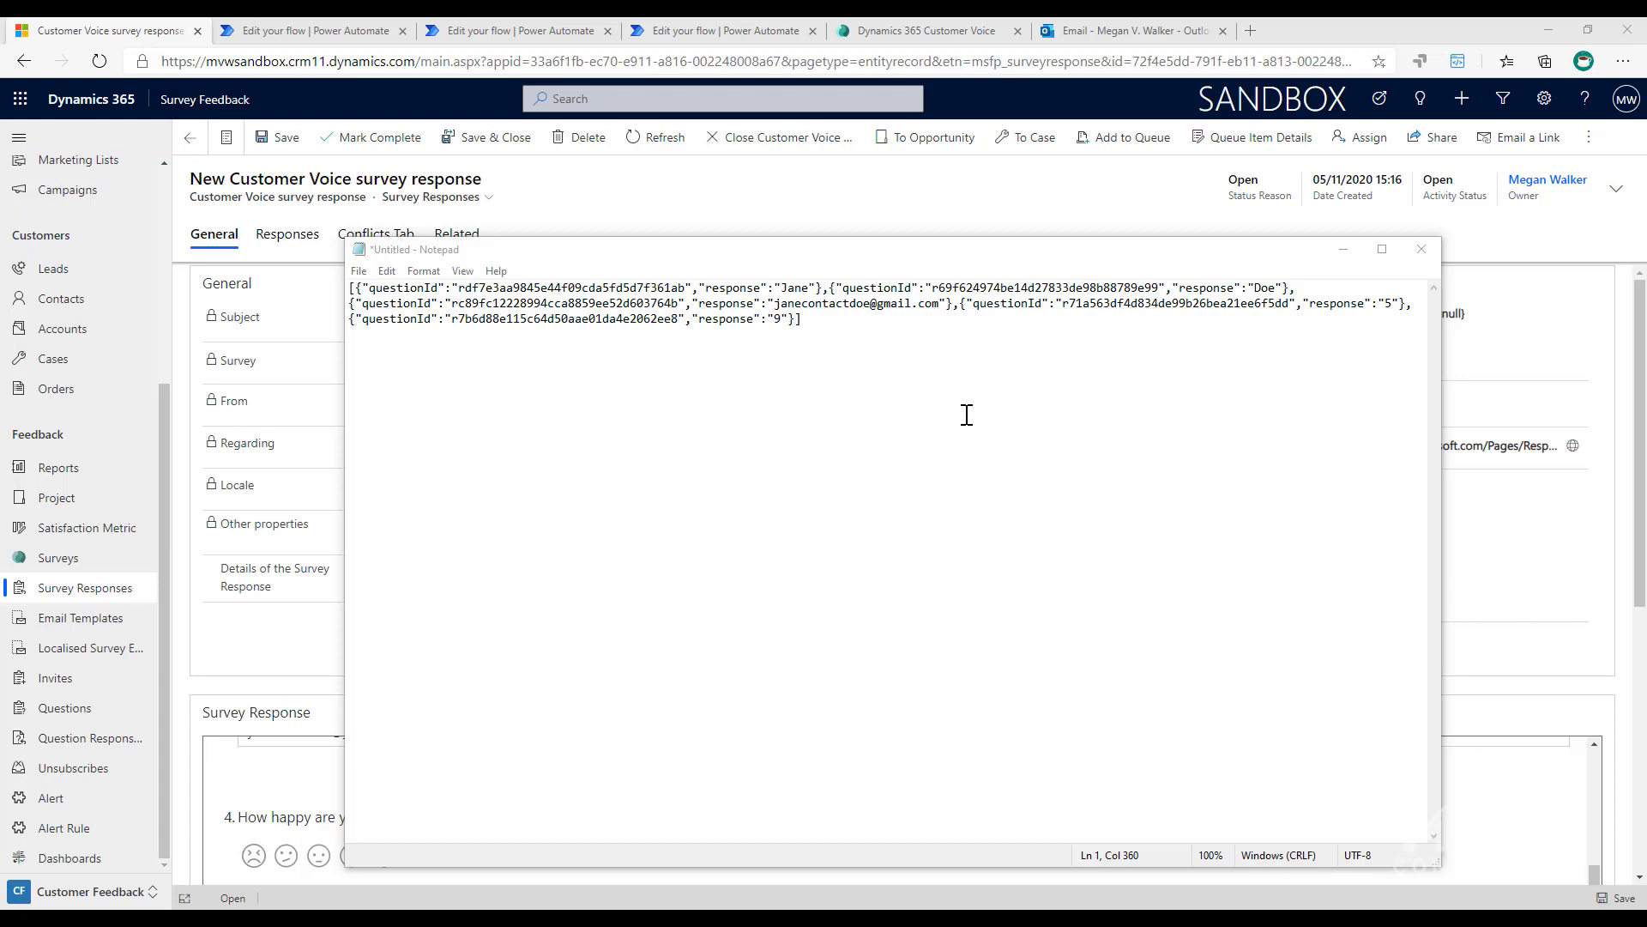
left_click(824, 290)
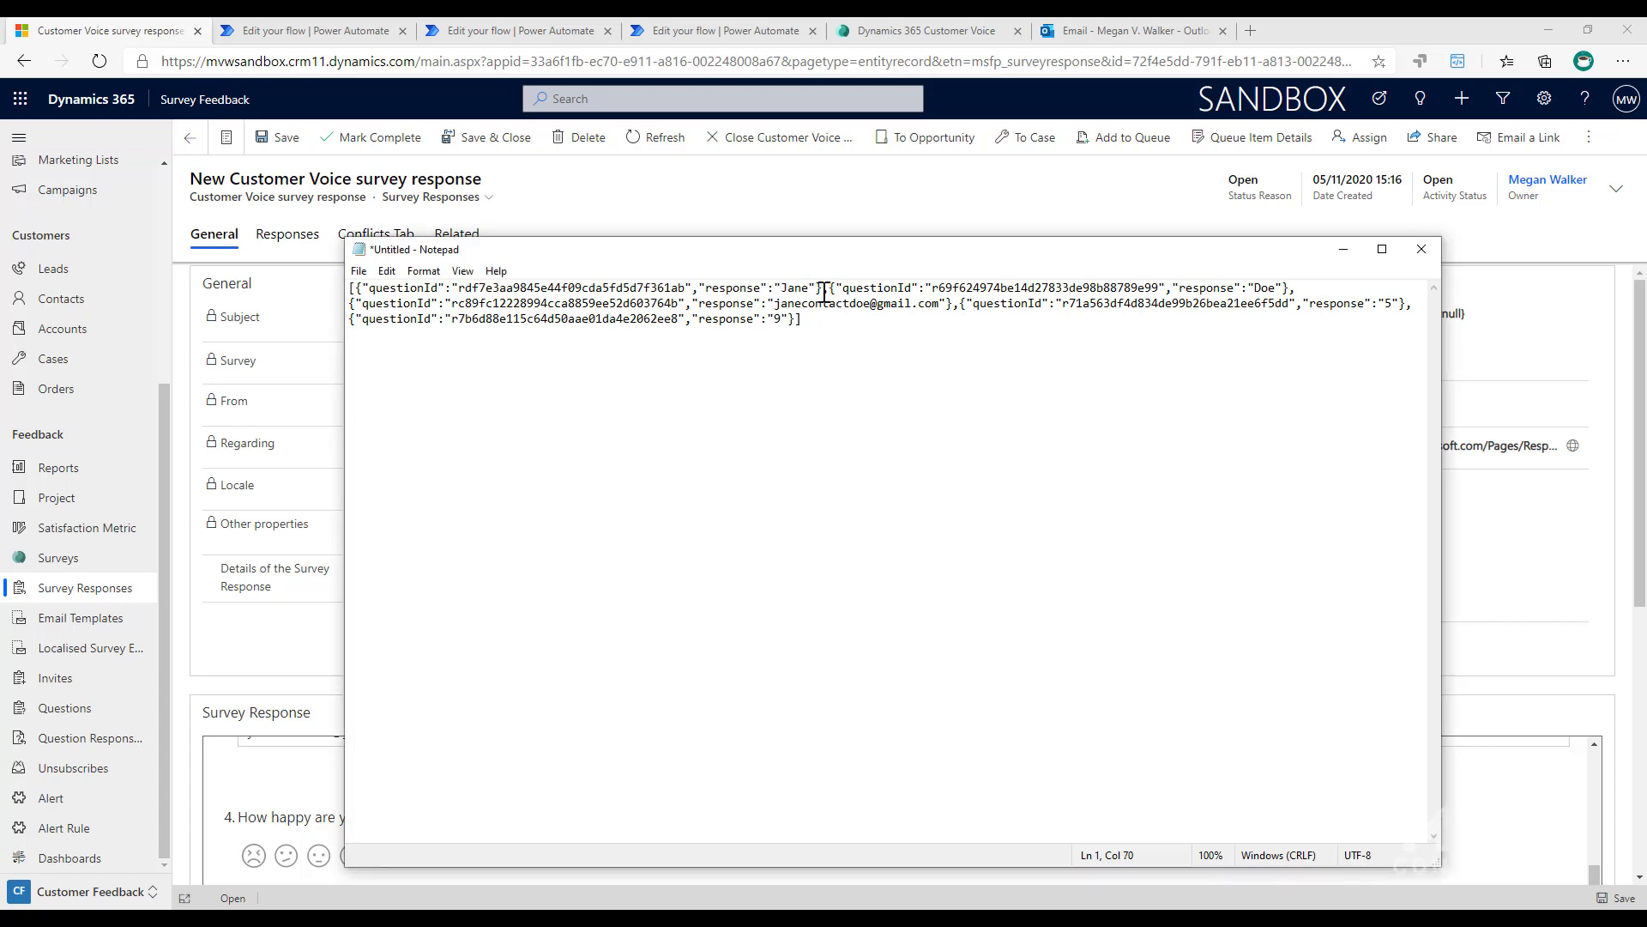
key("Return")
left_click(822, 303)
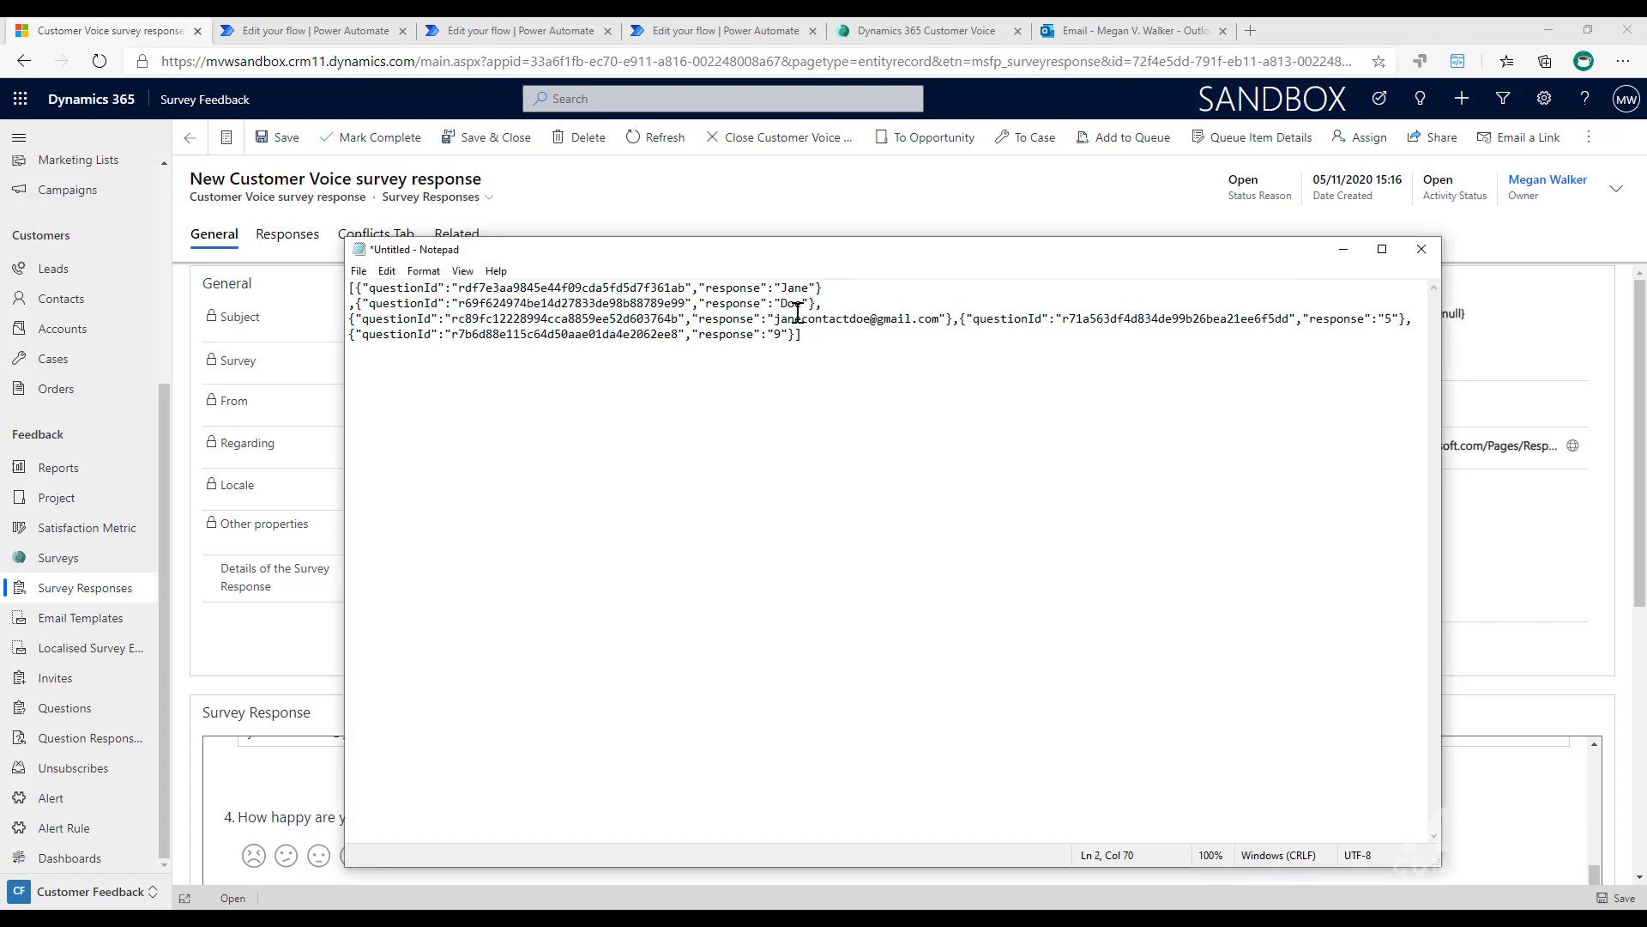
left_click(960, 321)
key("Return")
left_click(805, 334)
key("Return")
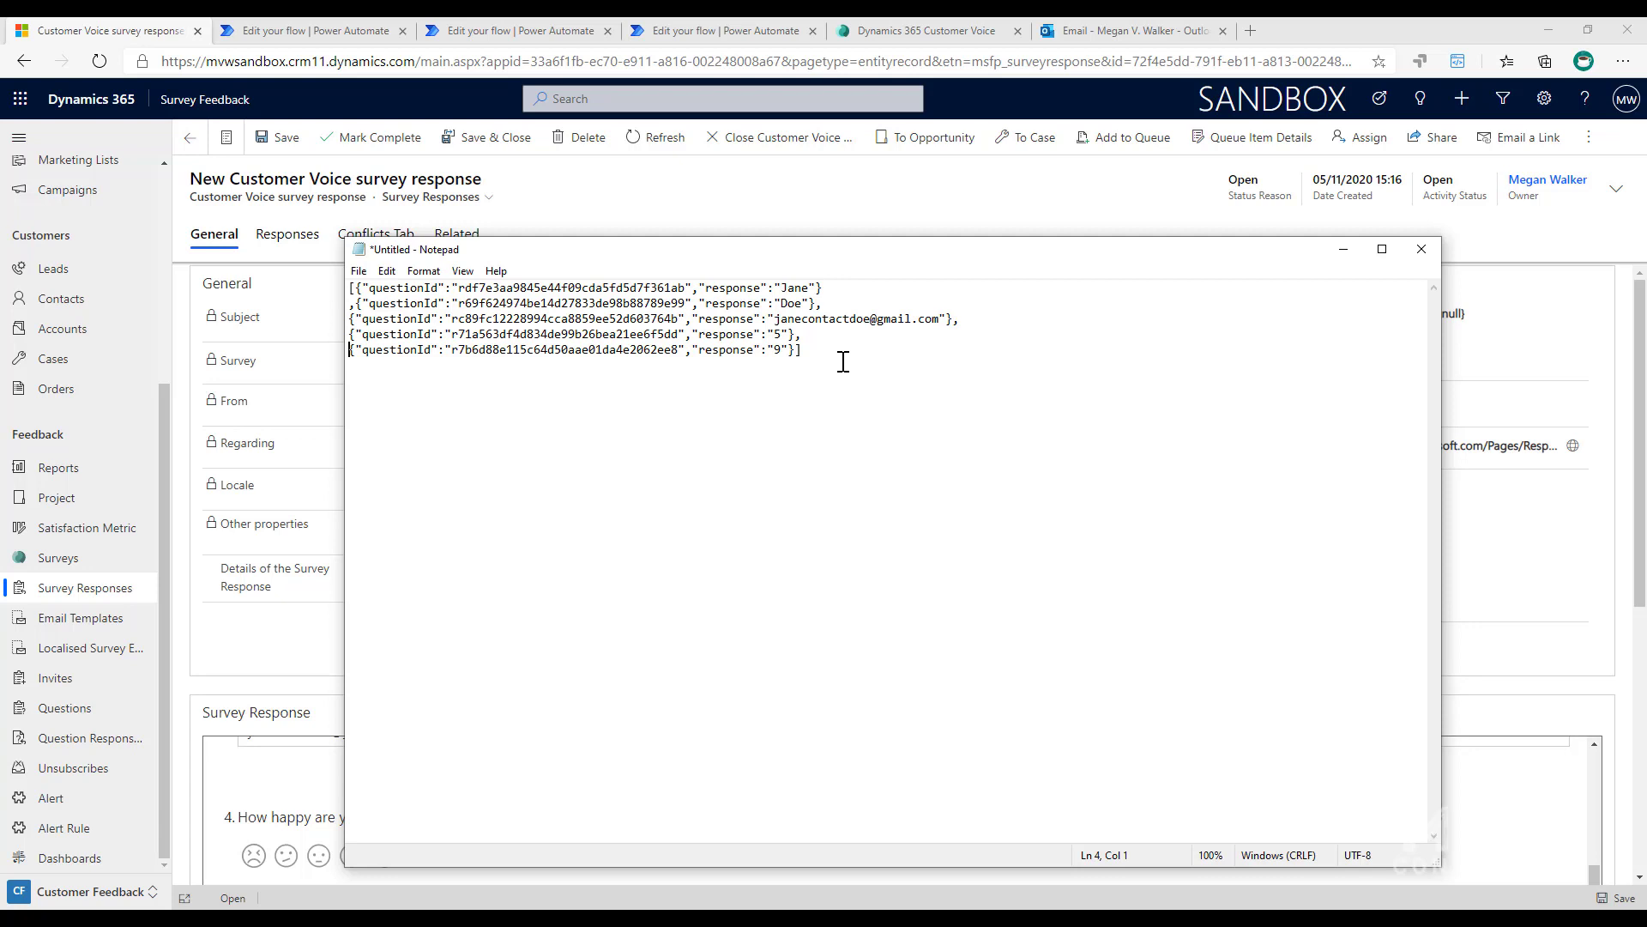
left_click_drag(775, 288, 811, 287)
Return to the Dynamics record and open the First Name question record
left_click(459, 288)
left_click(237, 641)
scroll(449, 578, "down", 8)
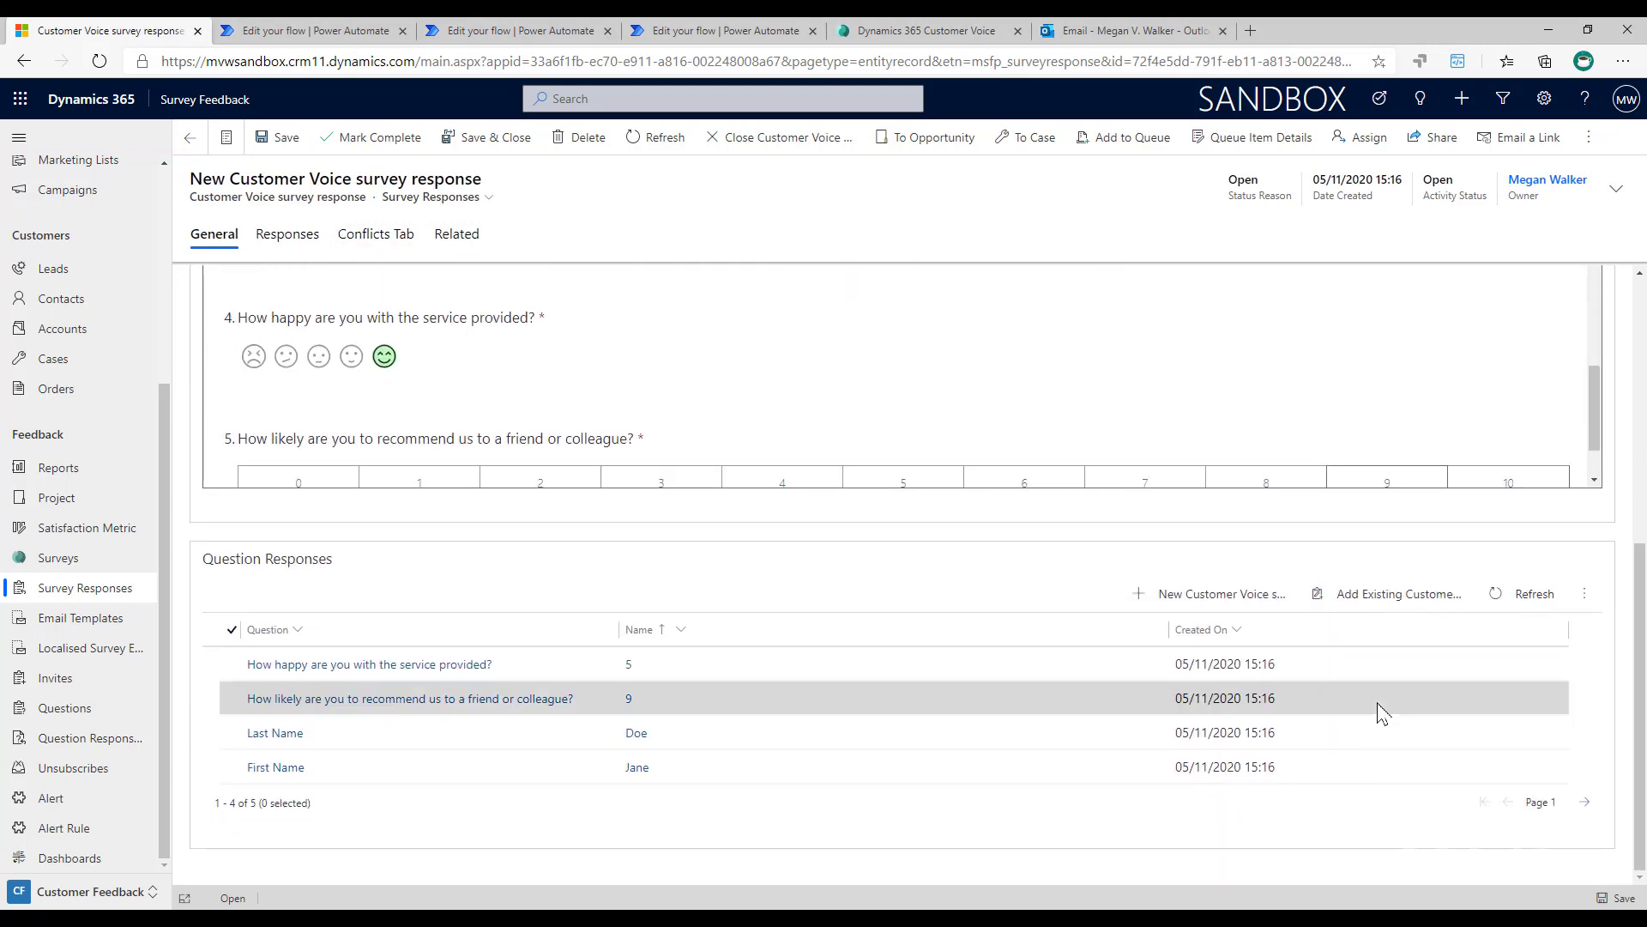
left_click(281, 768)
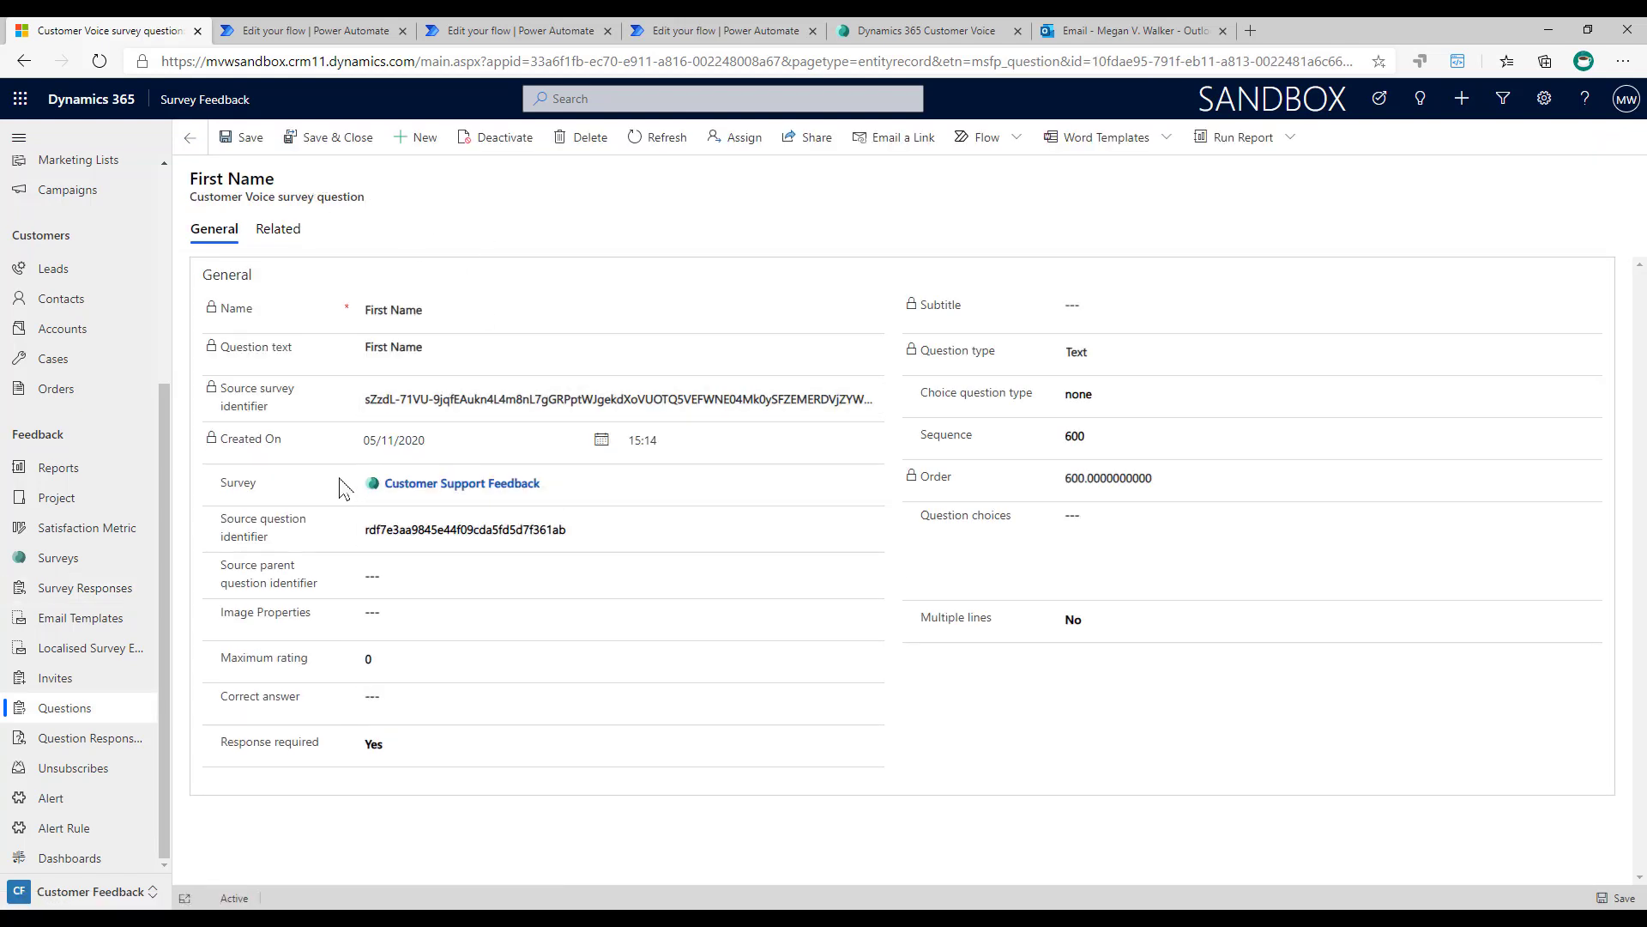
Compare the First Name source question identifier with the first questionId in the Notepad JSON
left_click_drag(596, 530, 302, 532)
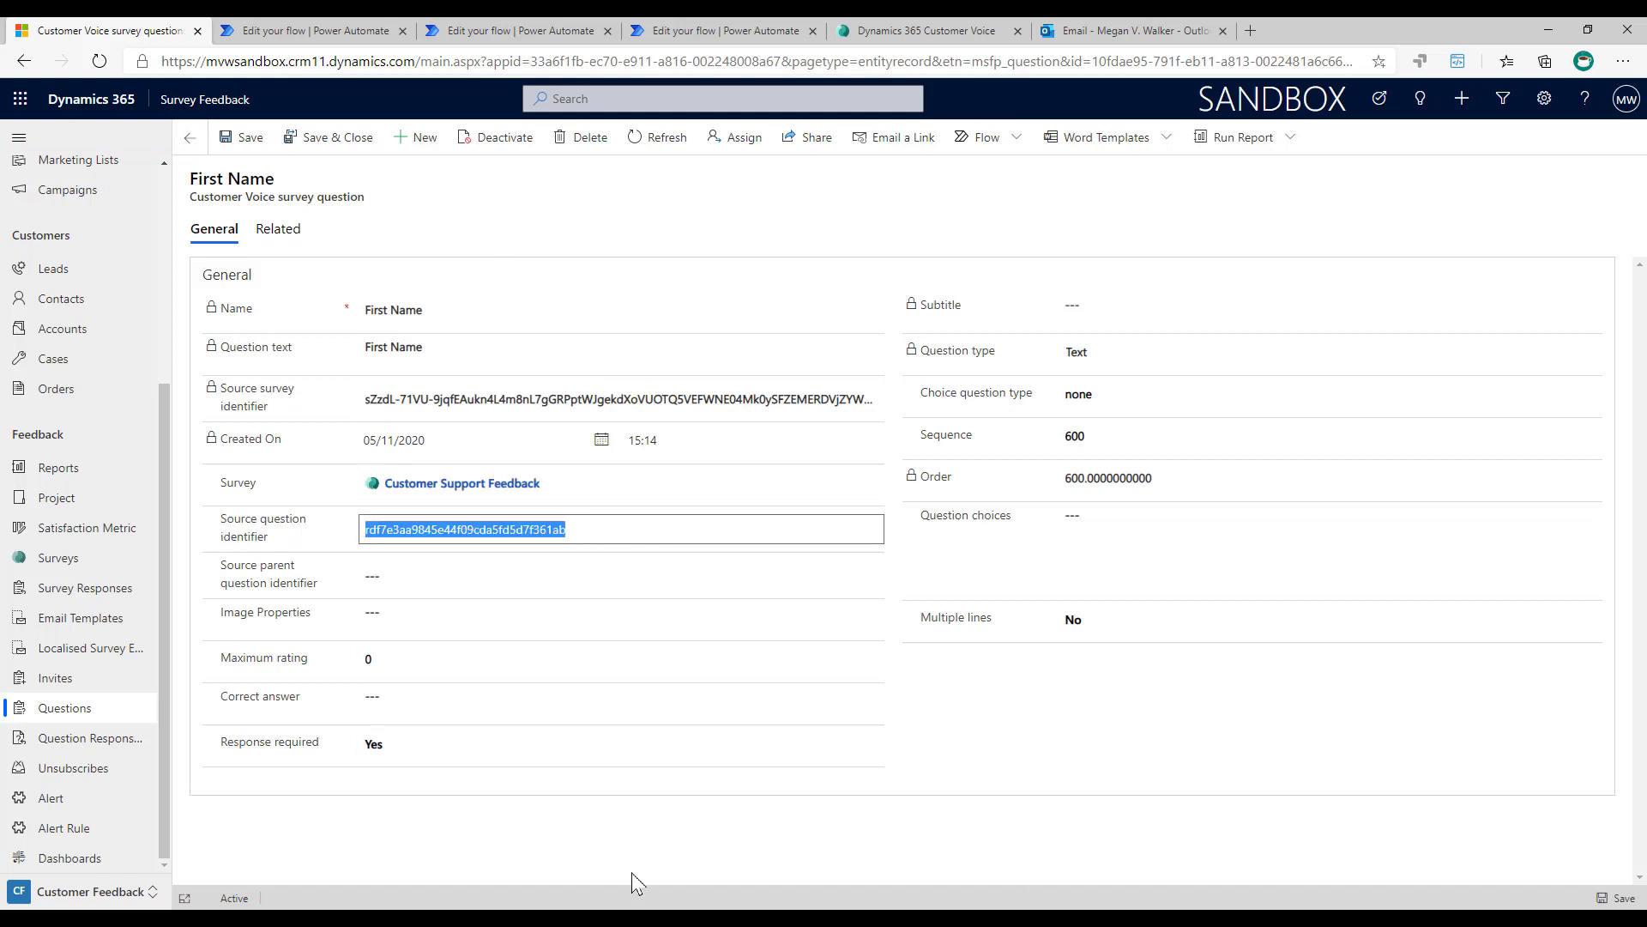
left_click(504, 914)
left_click_drag(513, 251, 845, 253)
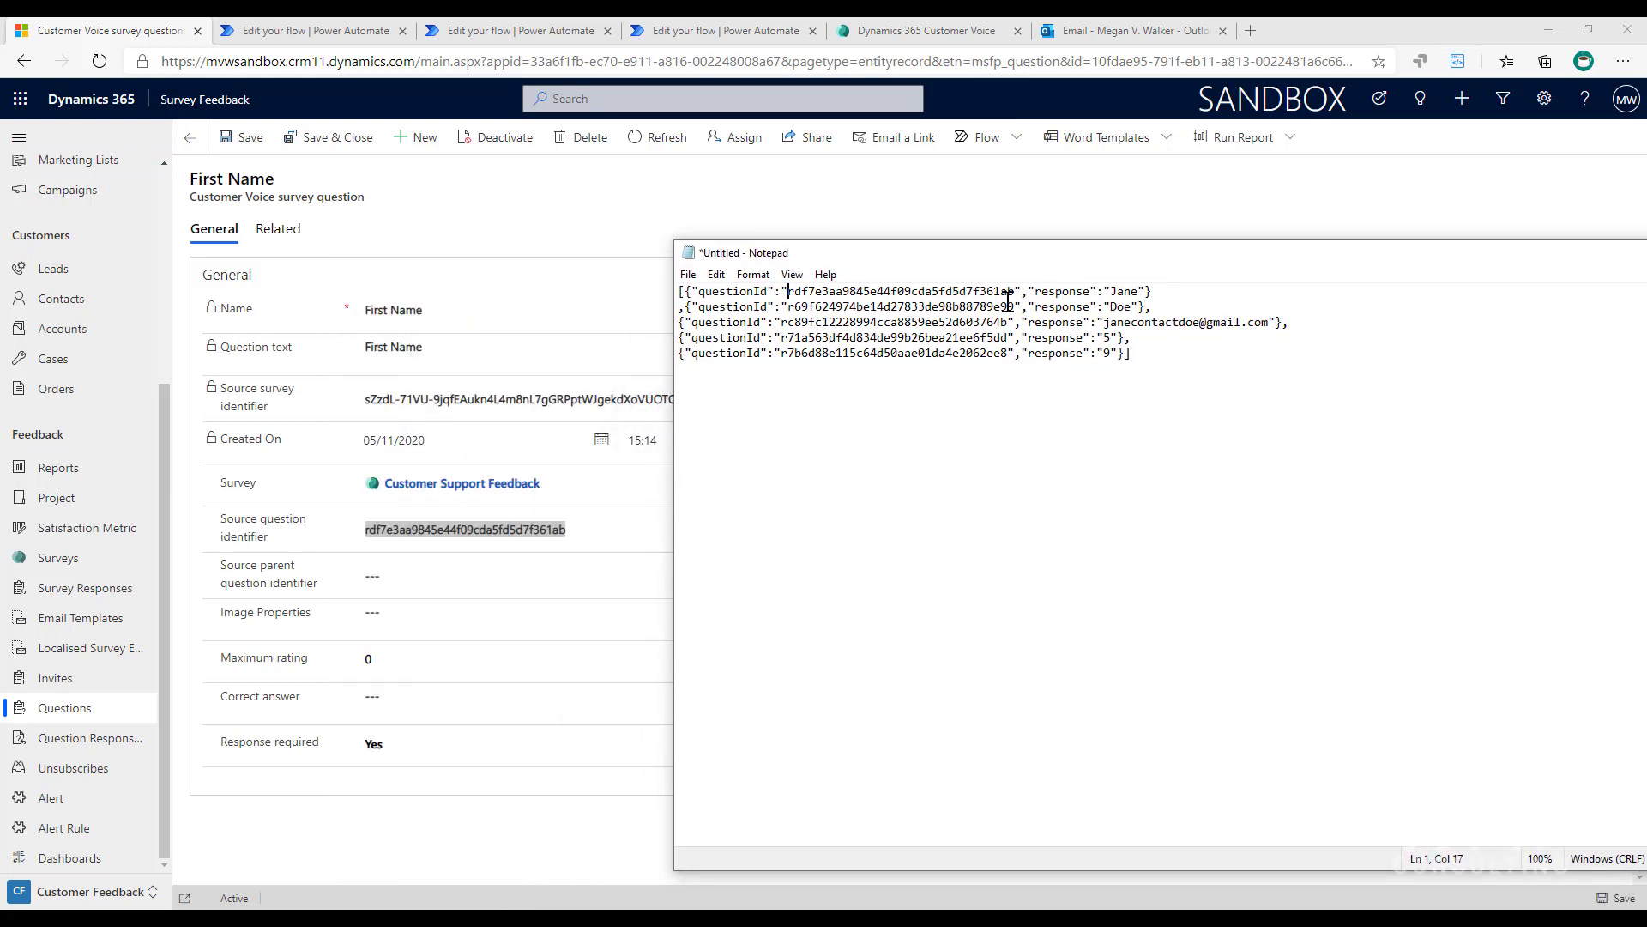
left_click_drag(1016, 292, 785, 295)
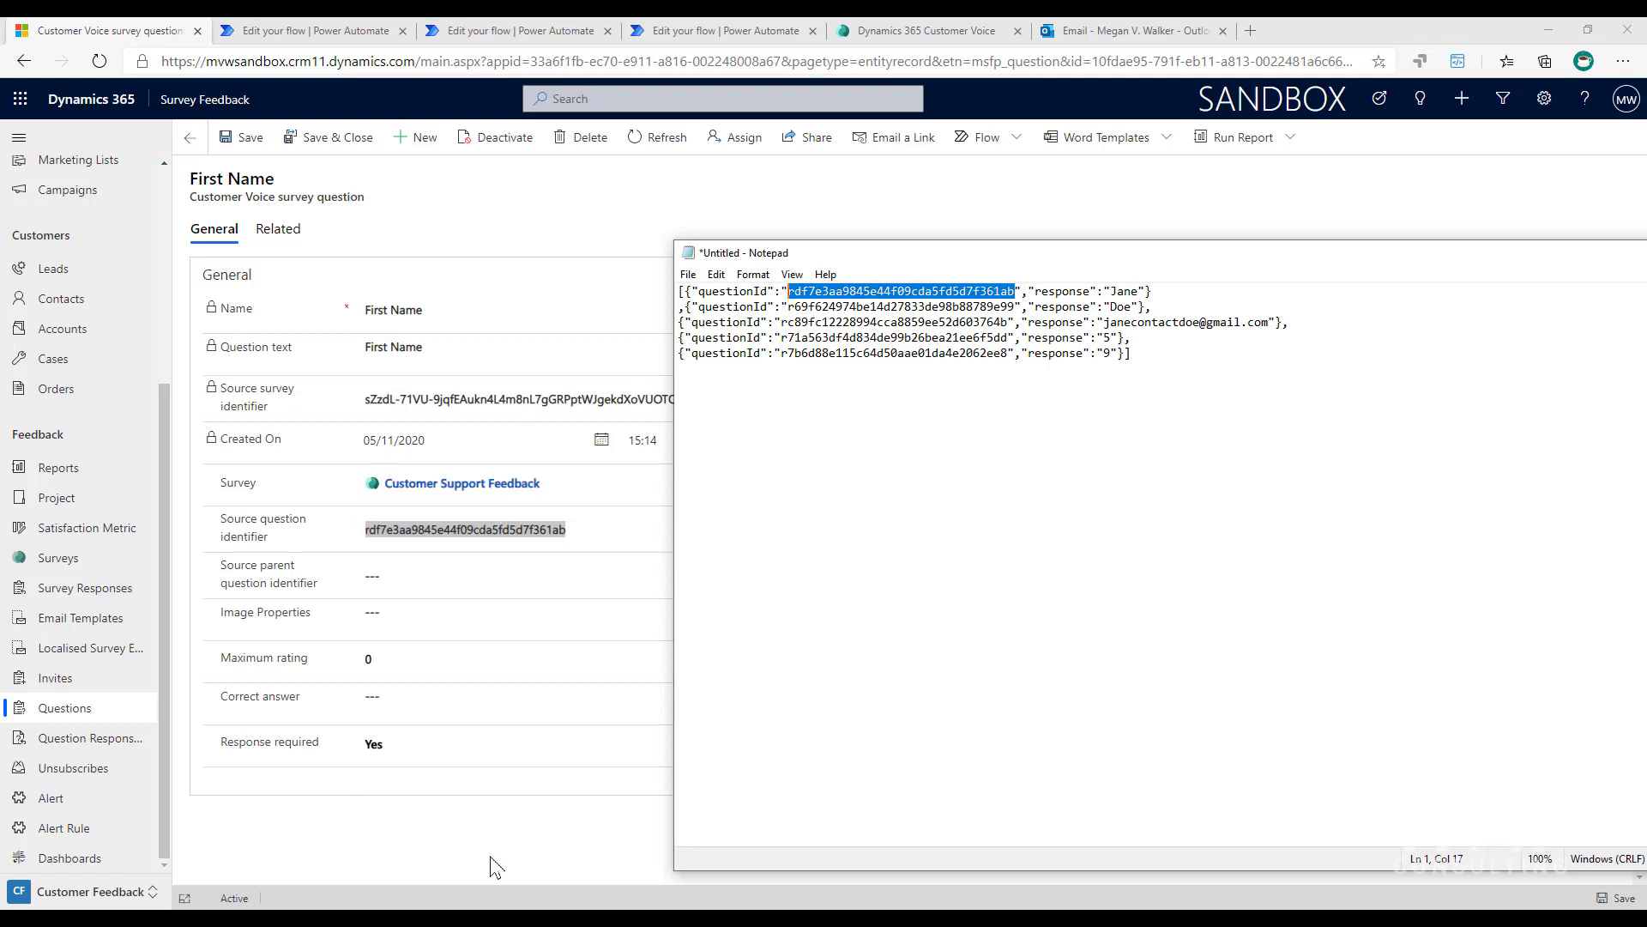
left_click(429, 32)
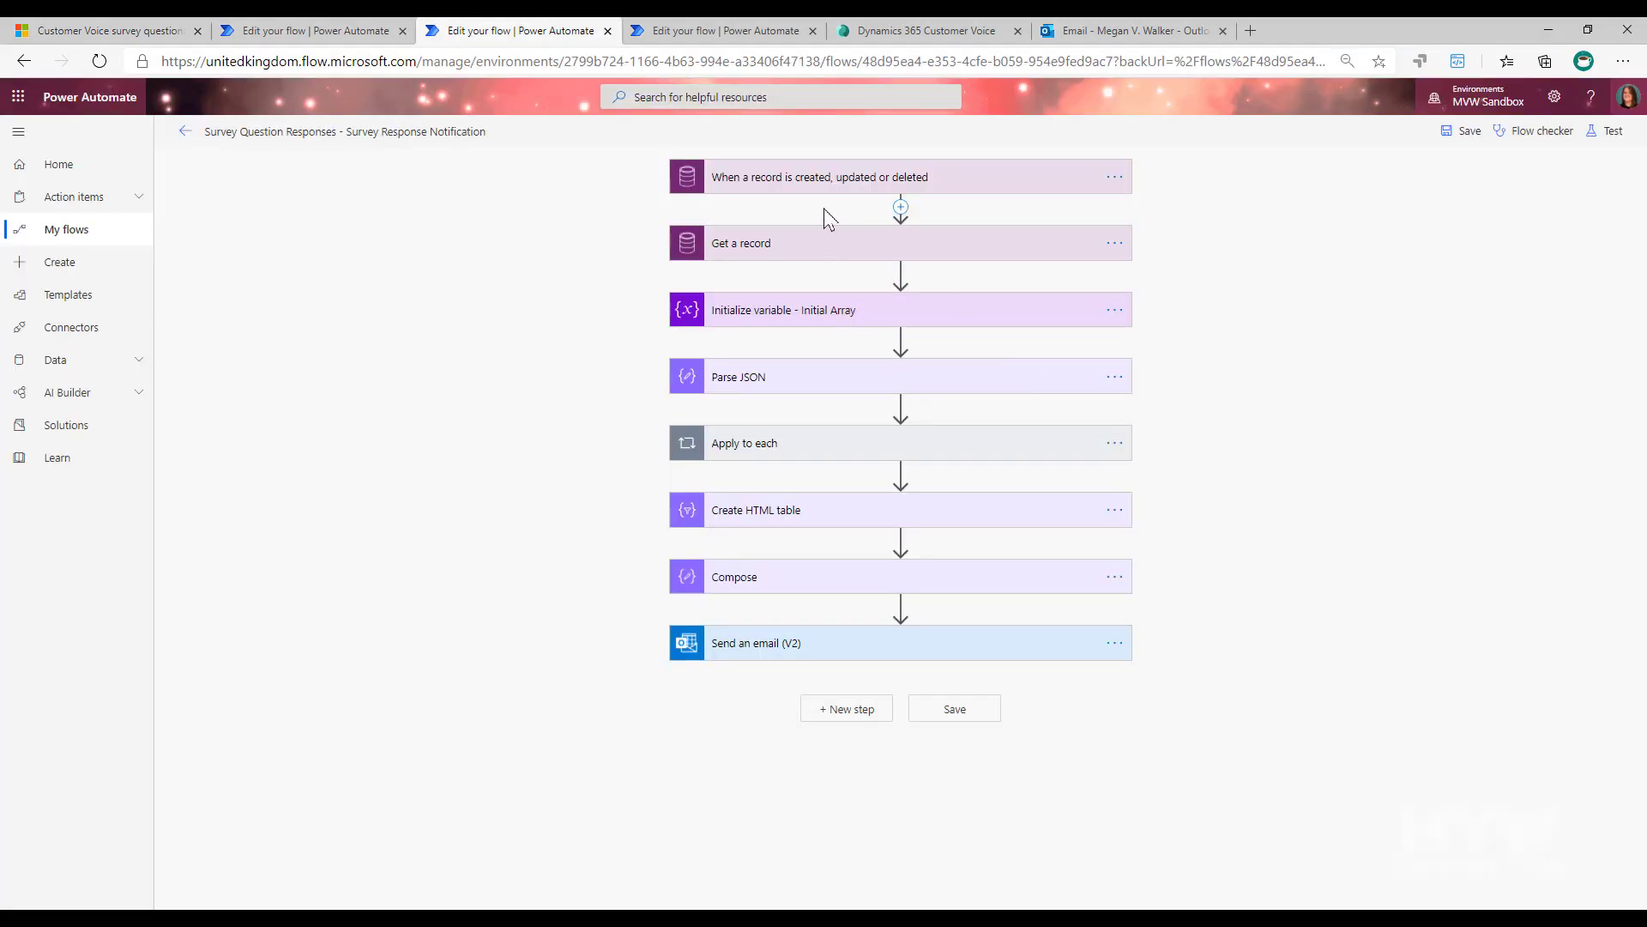
Expand the trigger, Get a record and Initialize variable 'Question Response Array' steps to show their settings
left_click(817, 182)
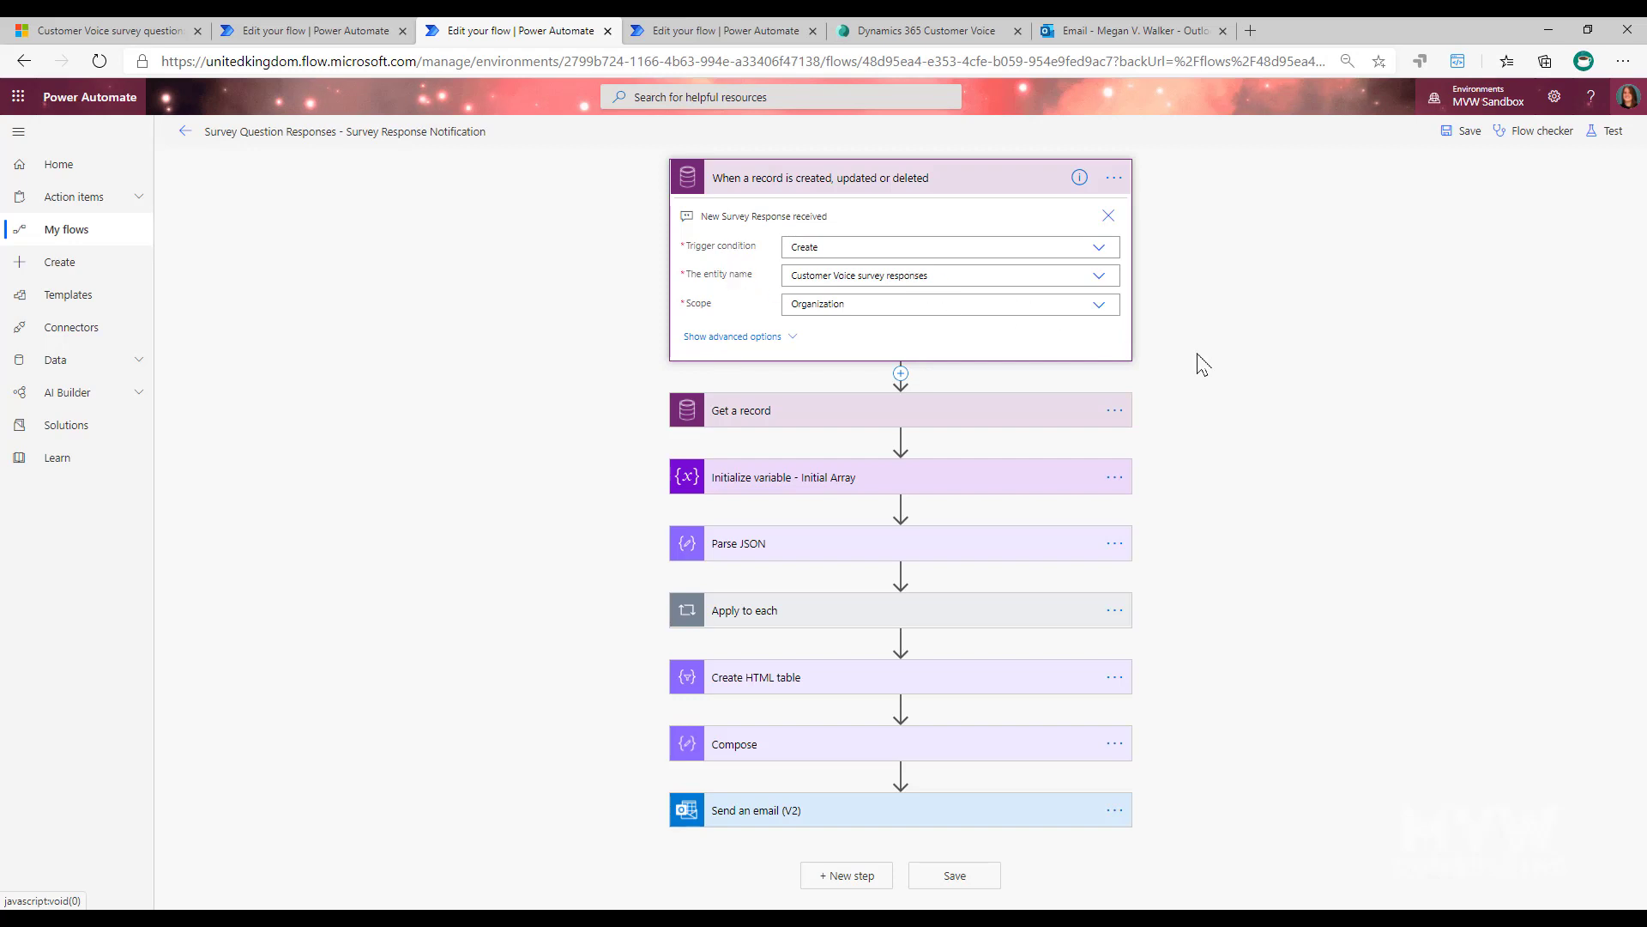
left_click(811, 415)
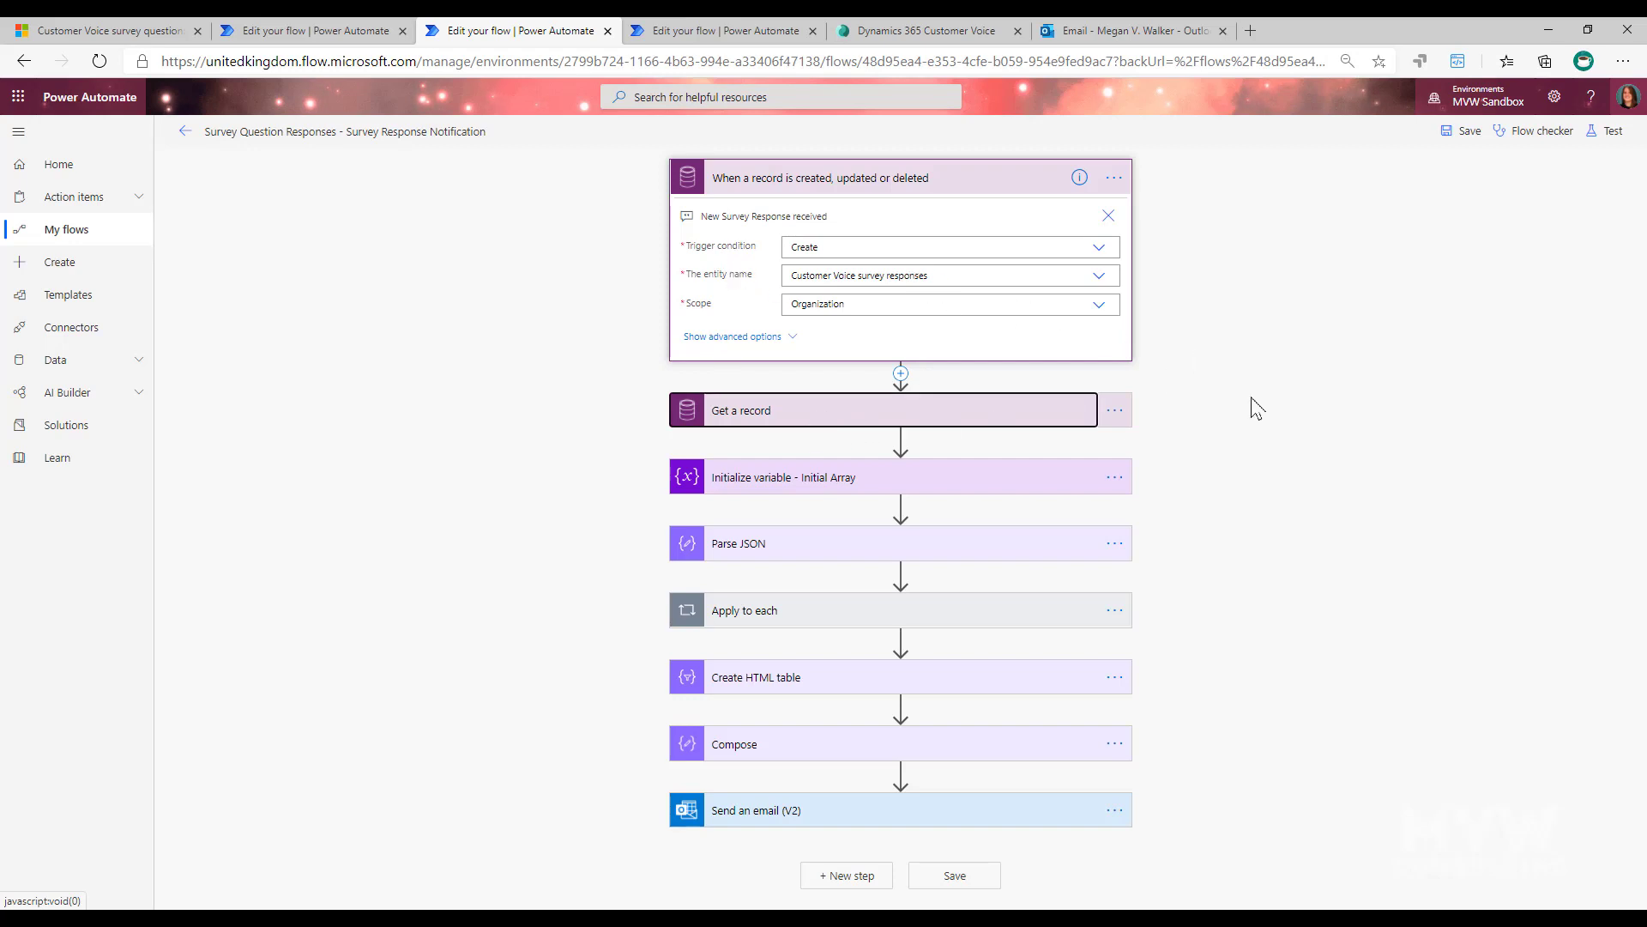
scroll(1255, 403, "down", 1)
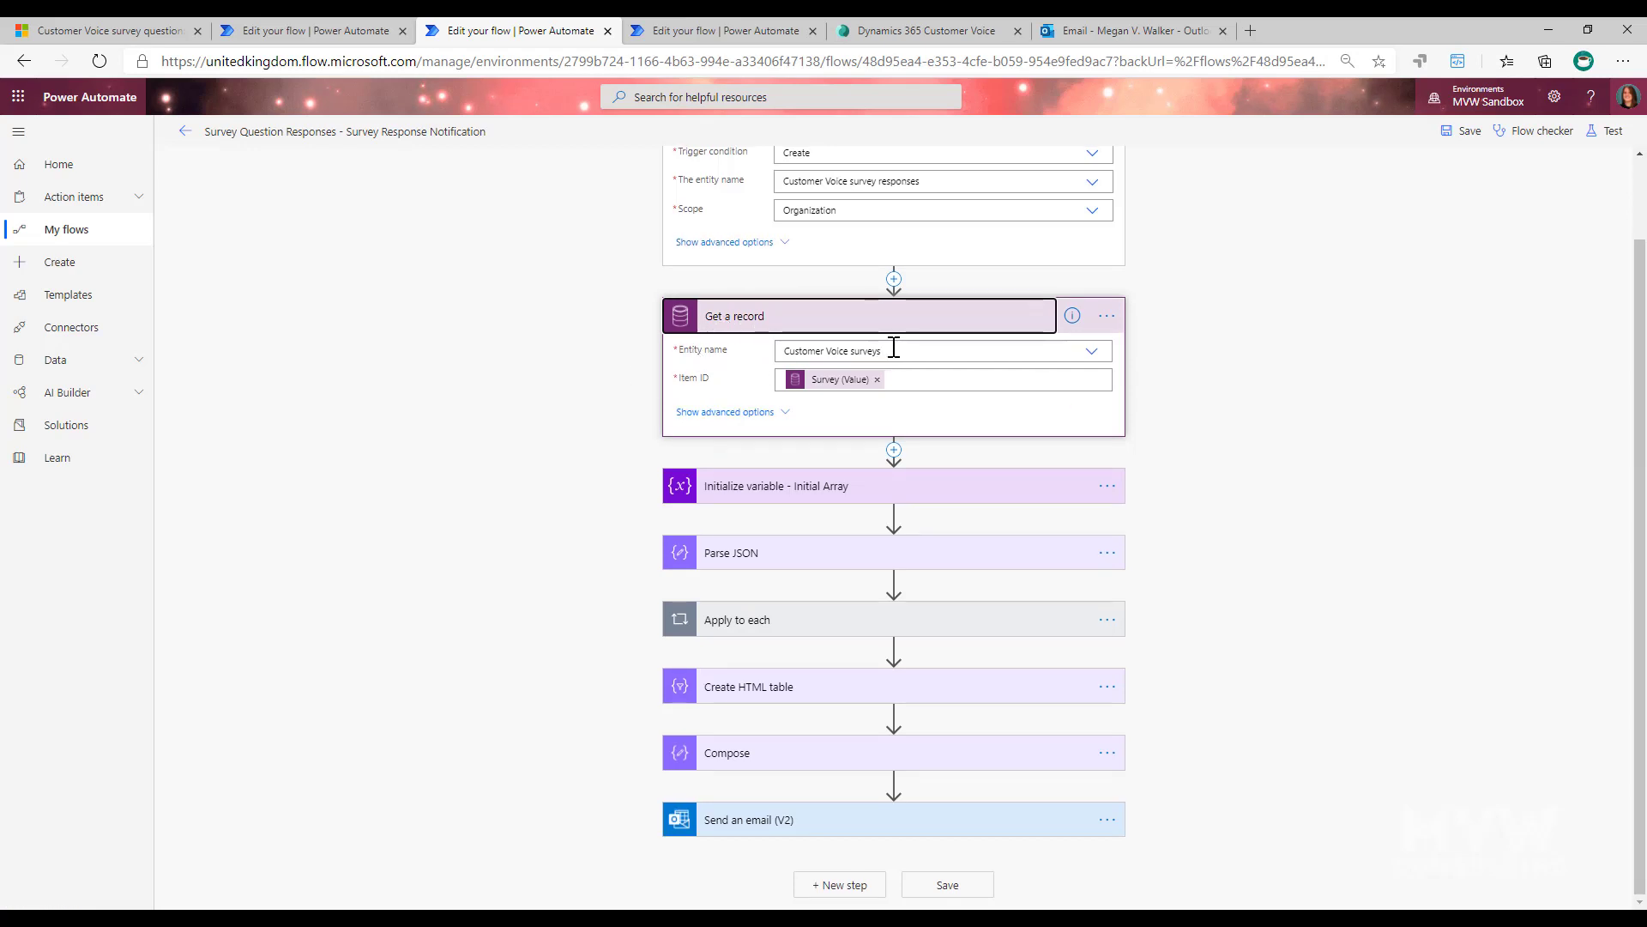
mouse_move(834, 388)
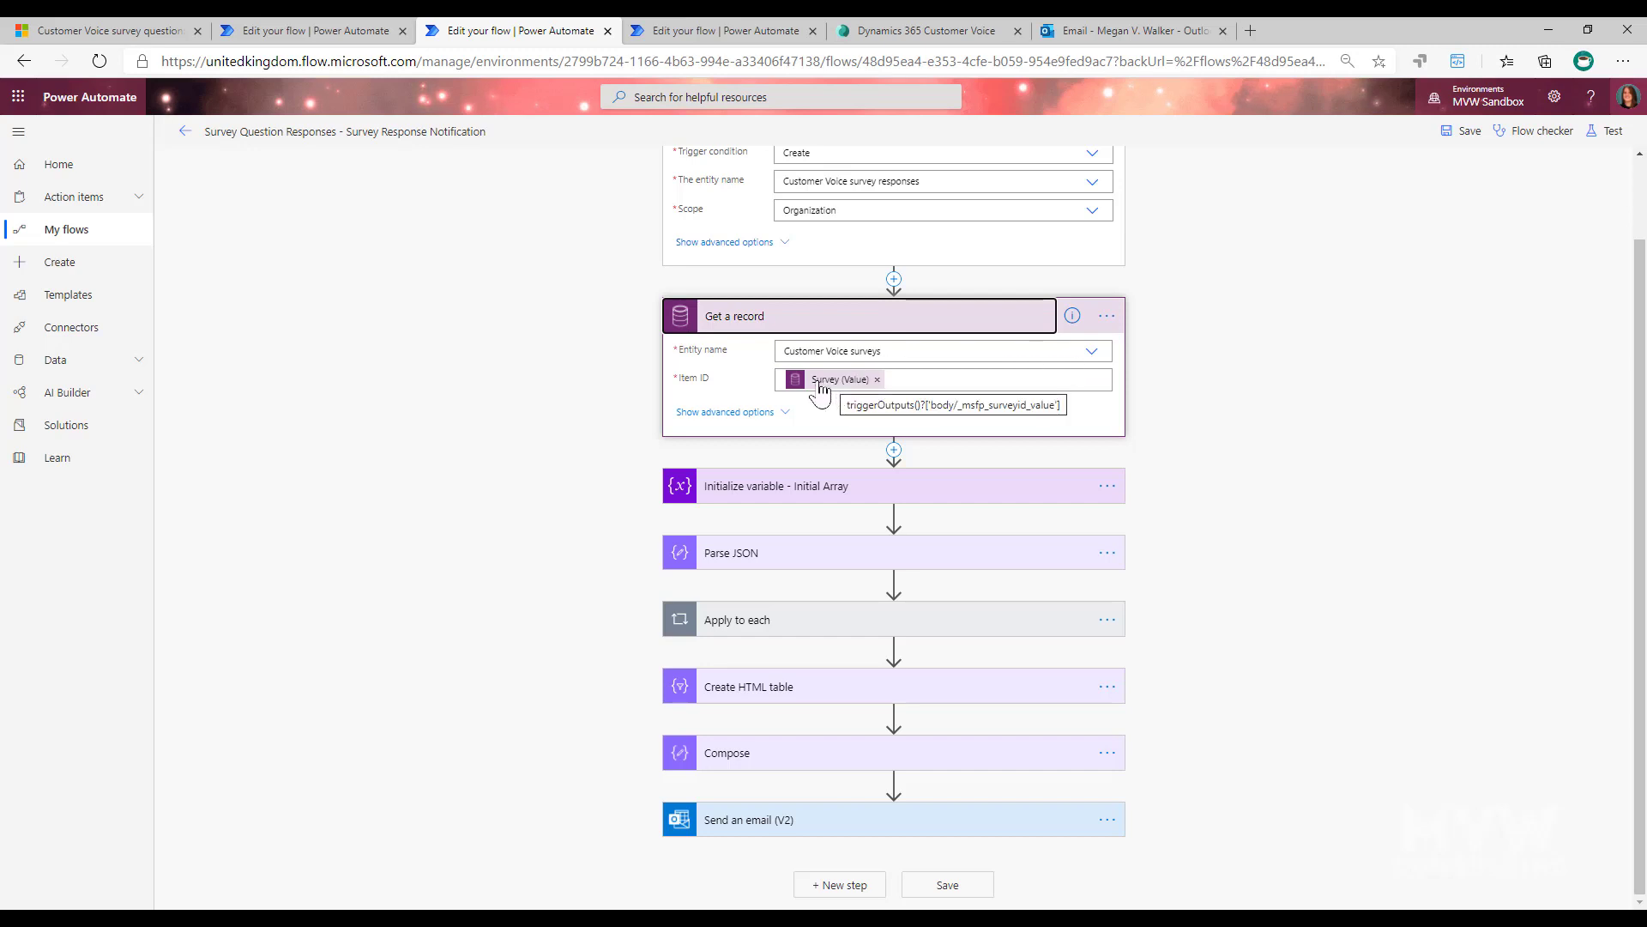
scroll(1415, 455, "up", 1)
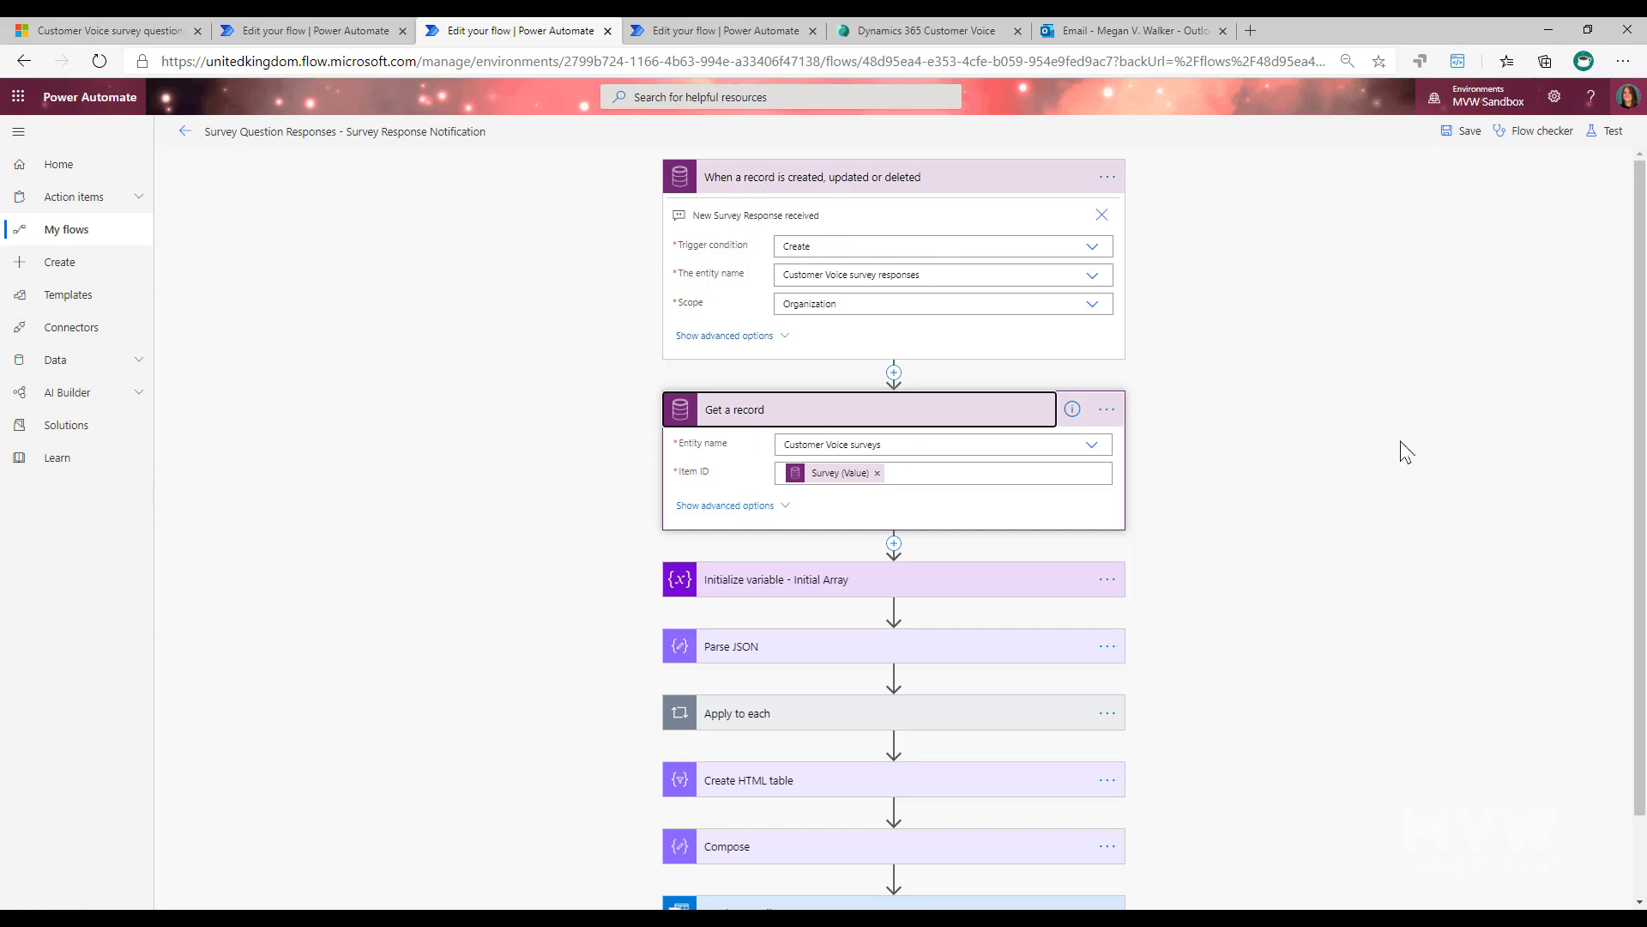
scroll(1286, 459, "down", 1)
left_click(816, 483)
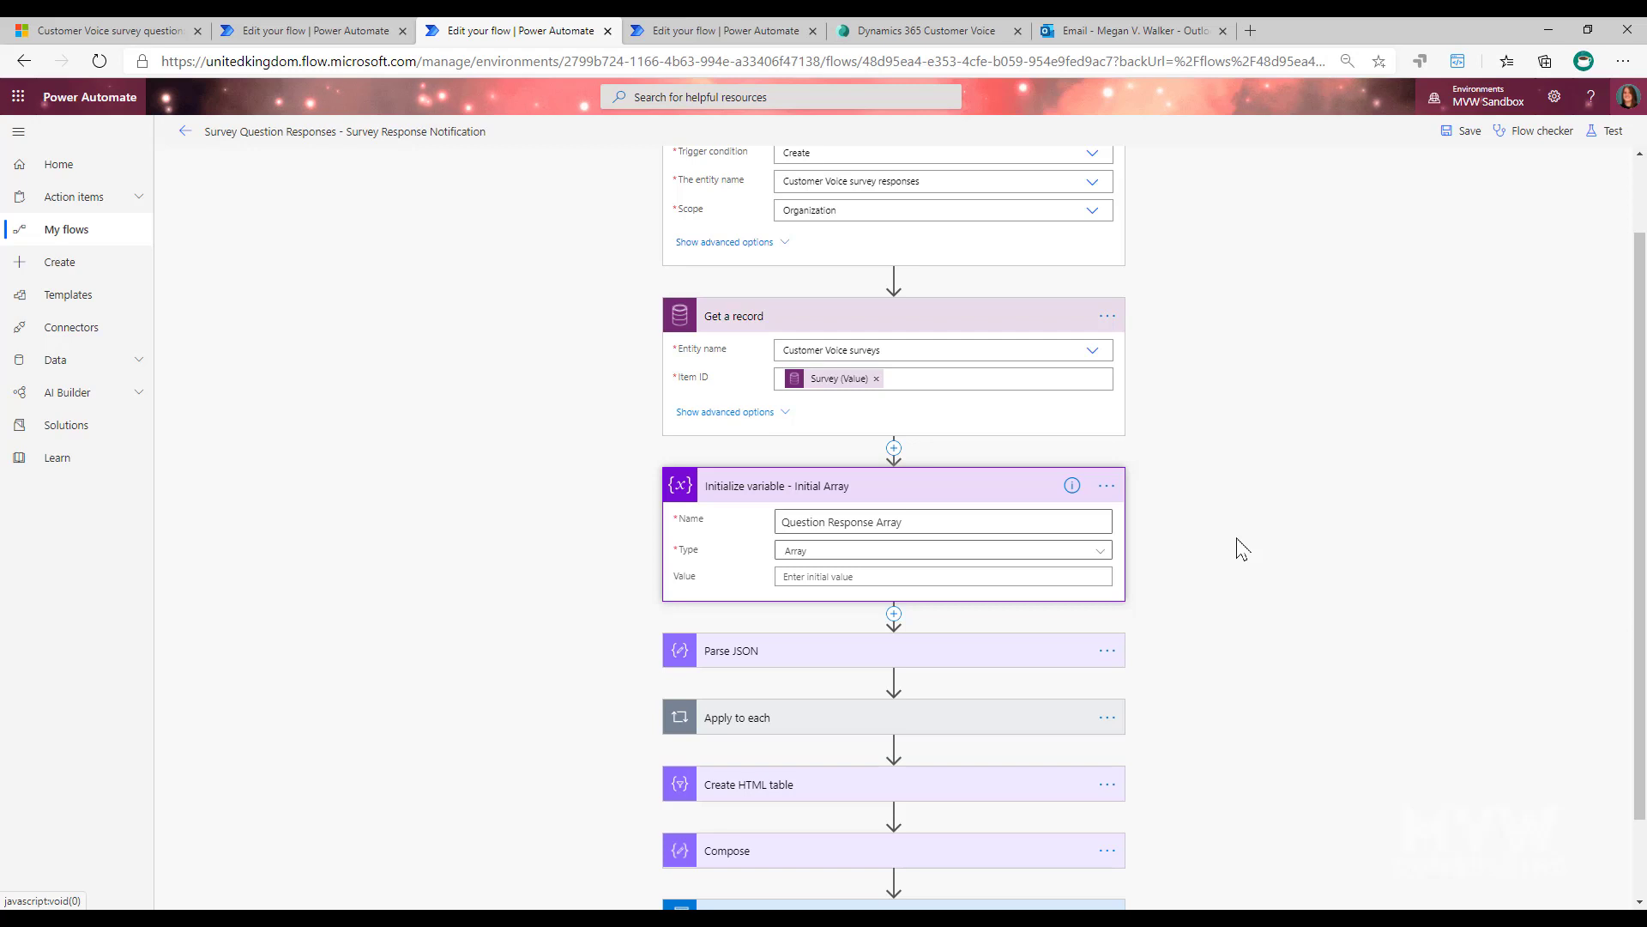
scroll(754, 552, "down", 1)
Expand the Parse JSON step and scroll through its questionId/response array schema
left_click(735, 555)
scroll(1236, 477, "down", 2)
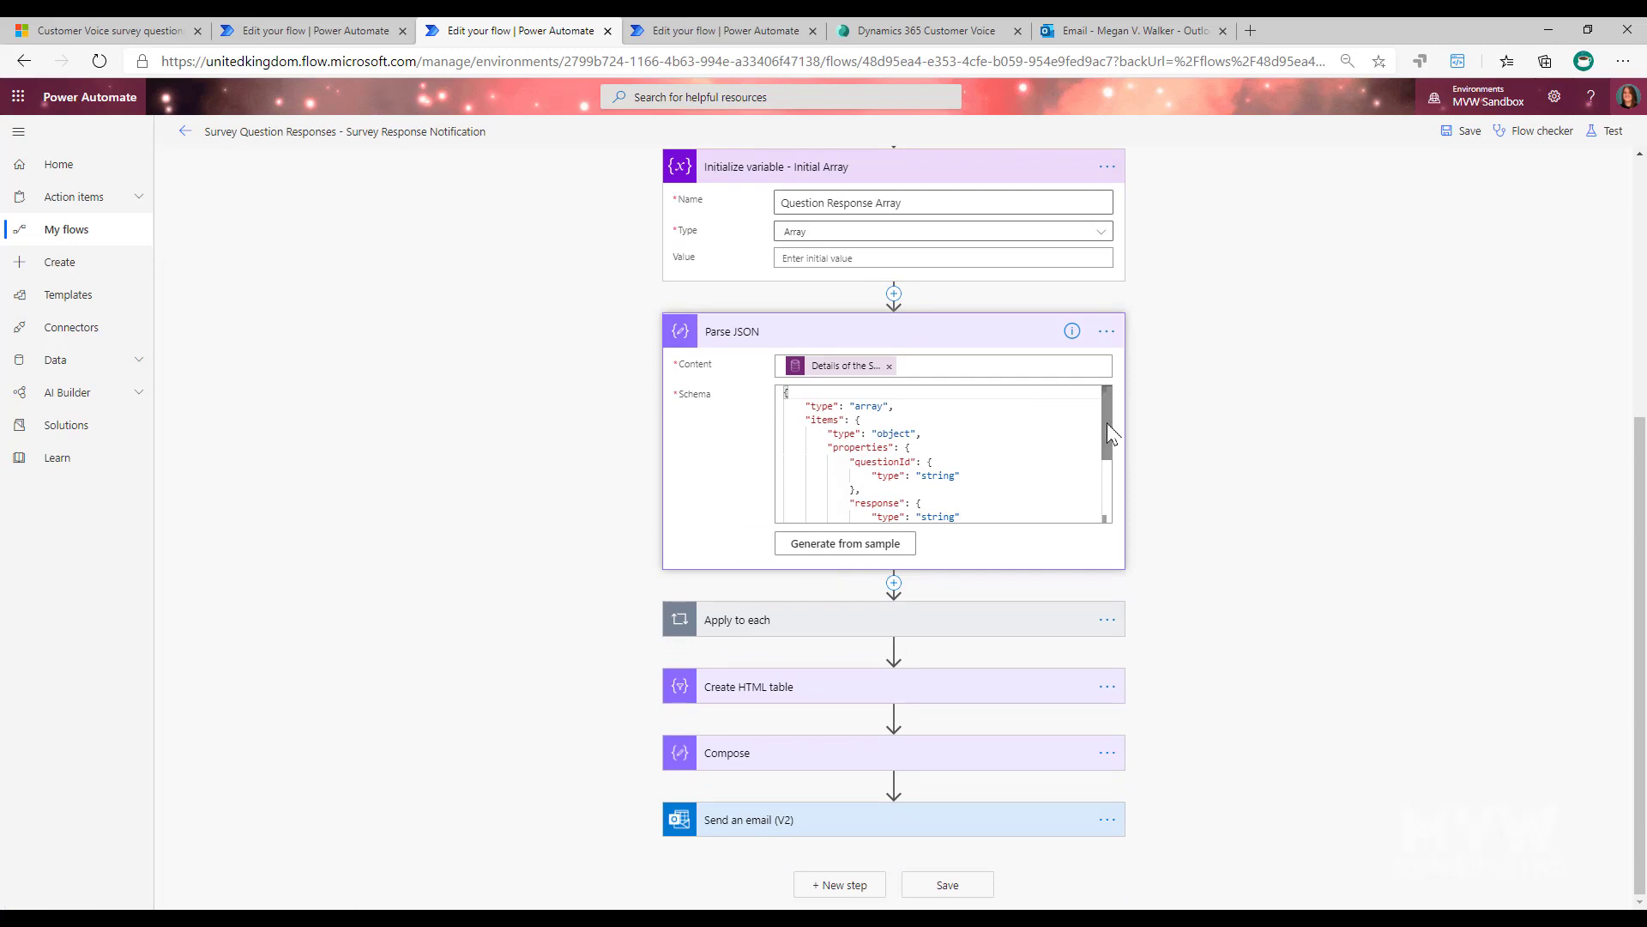
mouse_move(1110, 422)
left_mouse_down()
mouse_move(1113, 487)
mouse_move(1110, 391)
left_mouse_up()
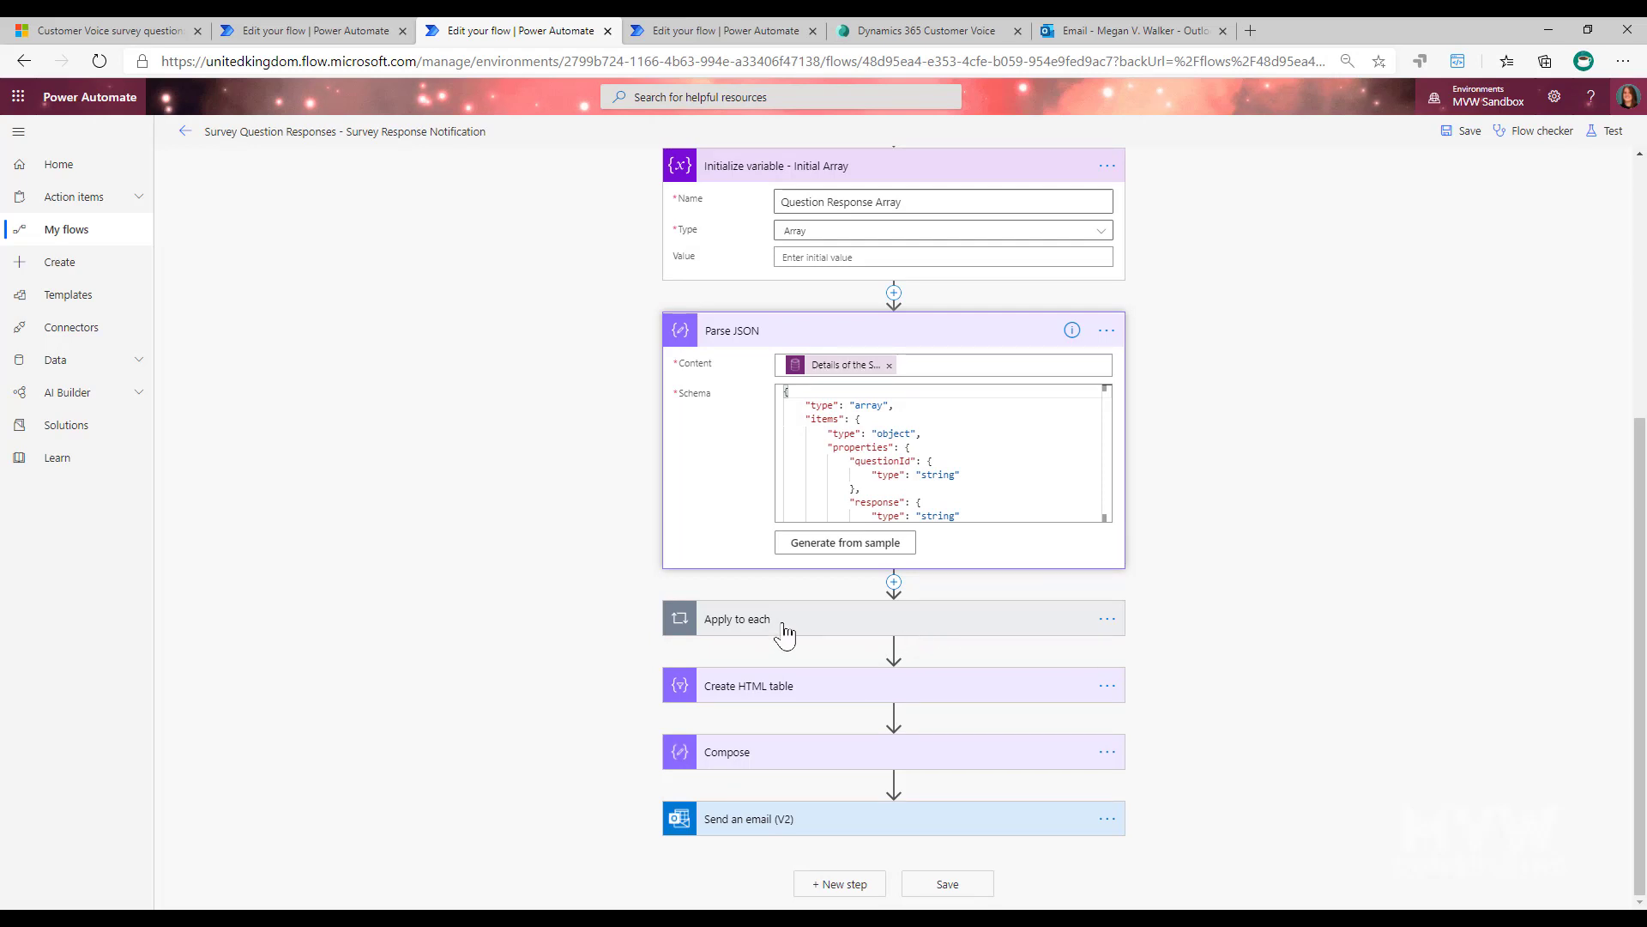
Expand the Apply to each loop, compare it with the sample JSON, and expand List records
left_click(784, 634)
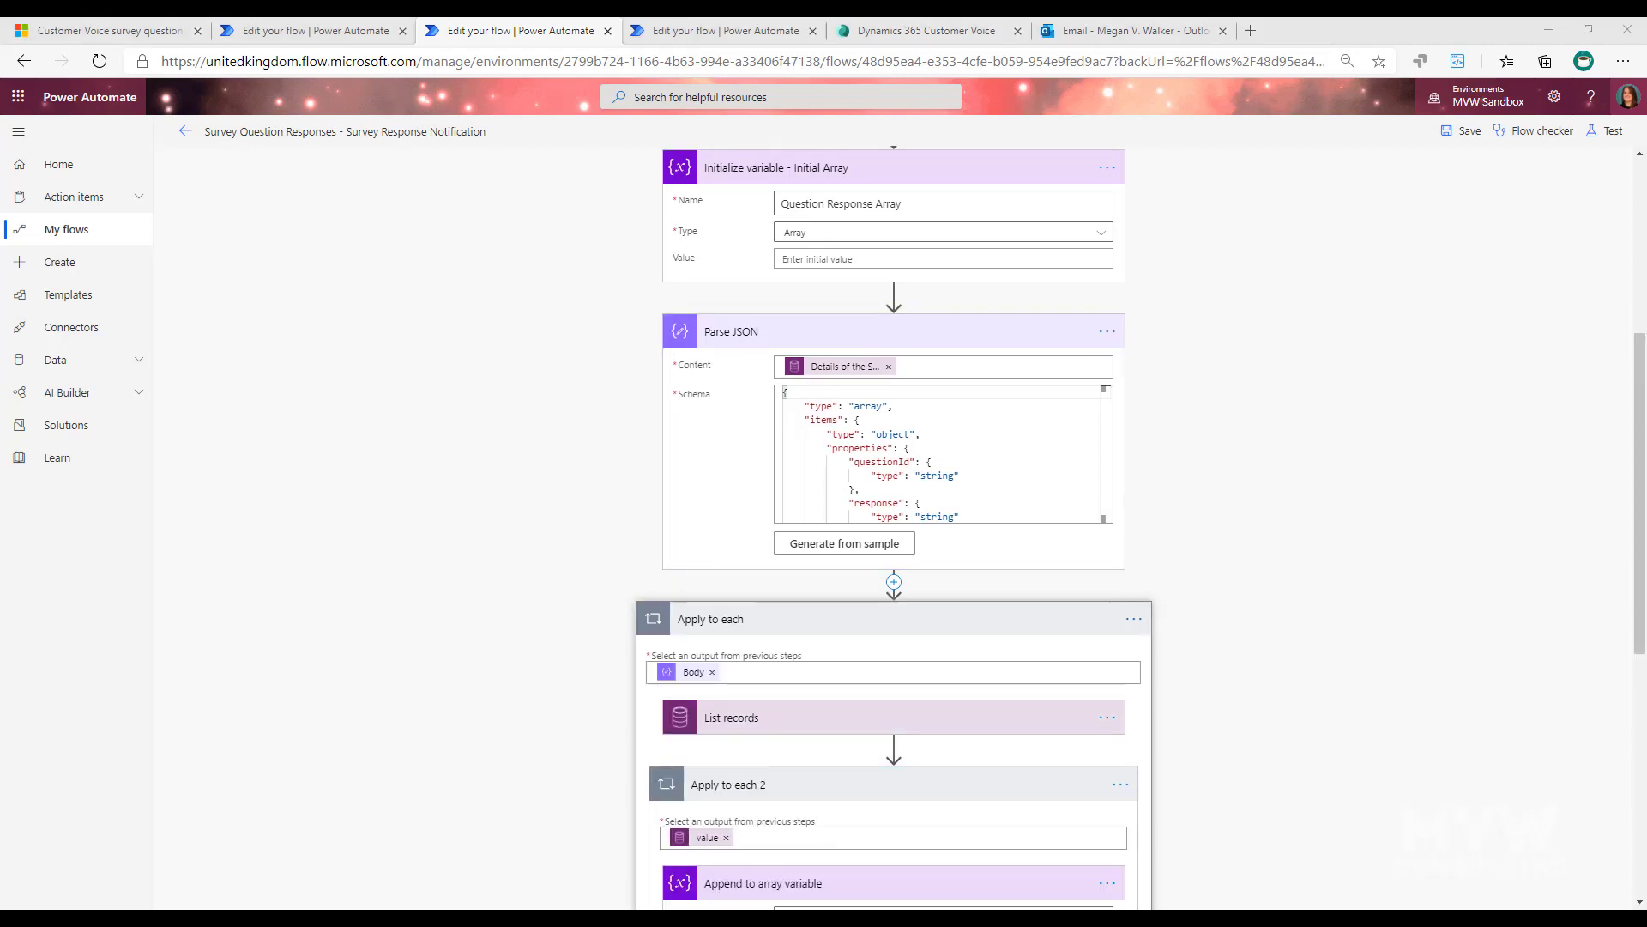
left_click(311, 901)
left_click_drag(1246, 362, 686, 292)
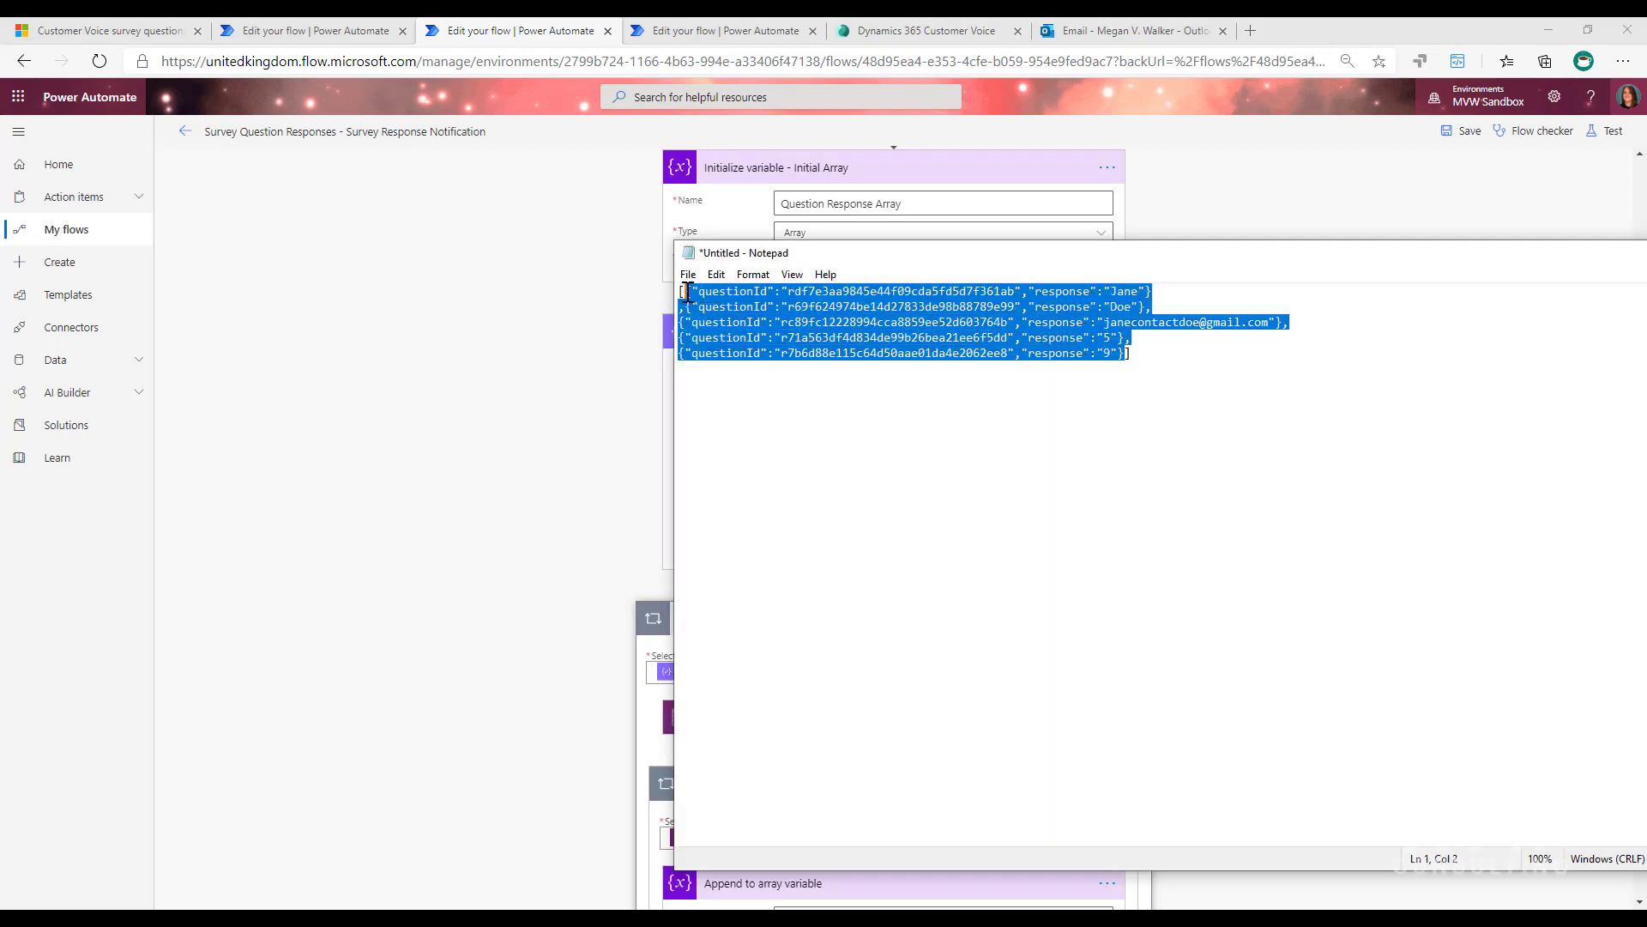
left_click(559, 433)
scroll(1217, 352, "down", 4)
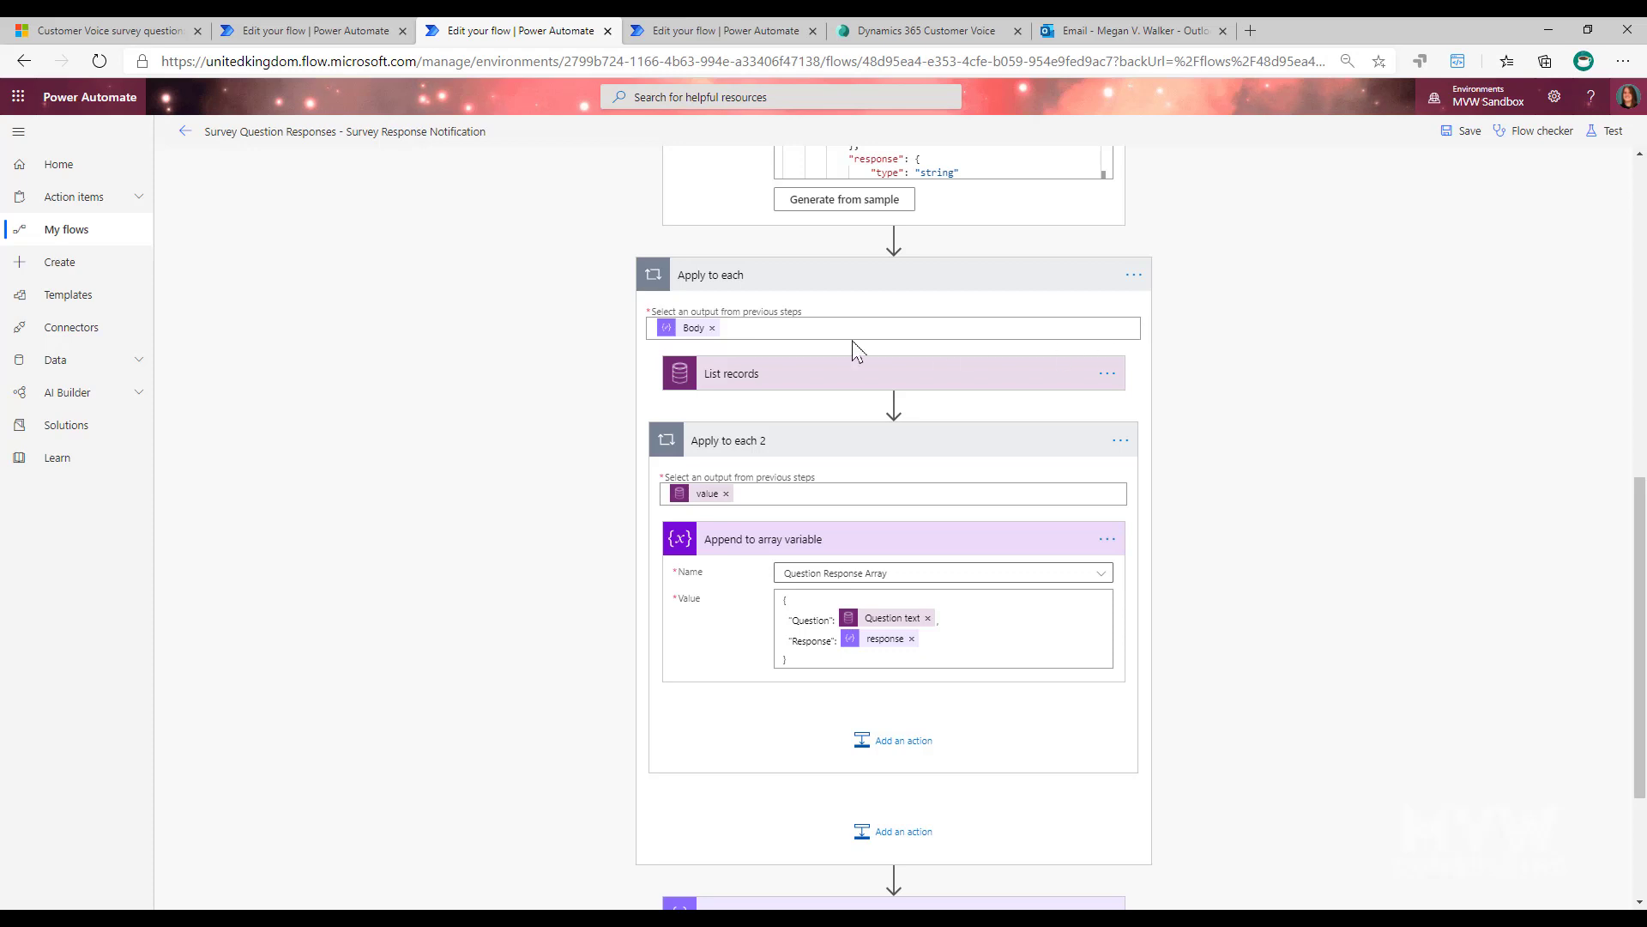
left_click(813, 376)
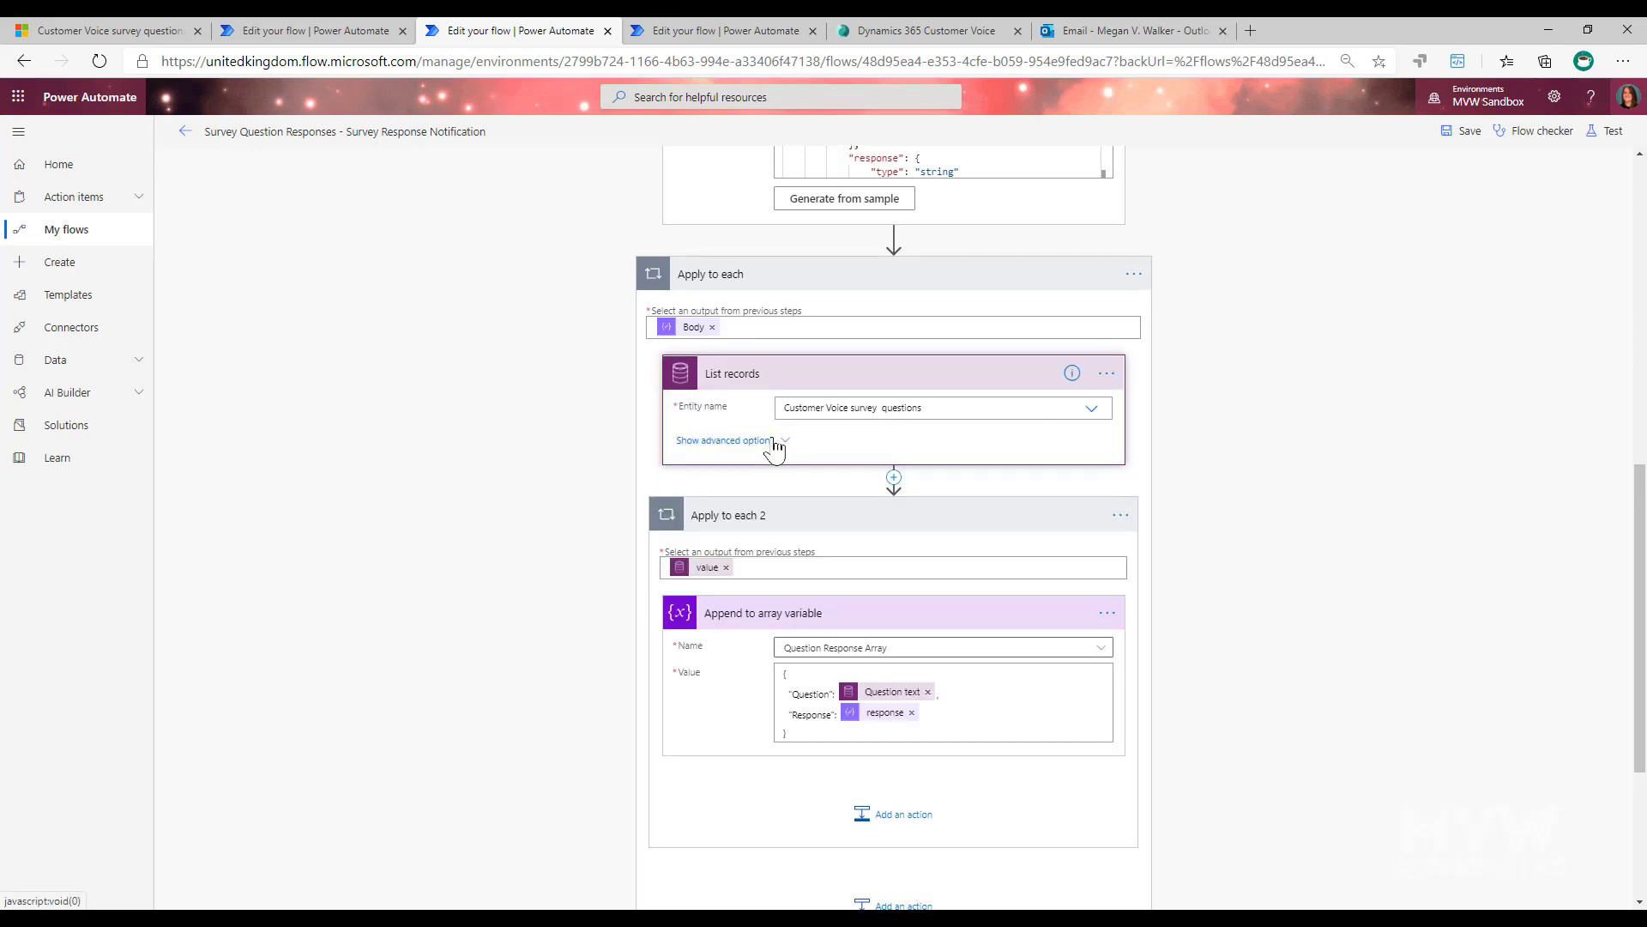
Show List records advanced options and match the Filter Query against the sample's first questionId
left_click(747, 440)
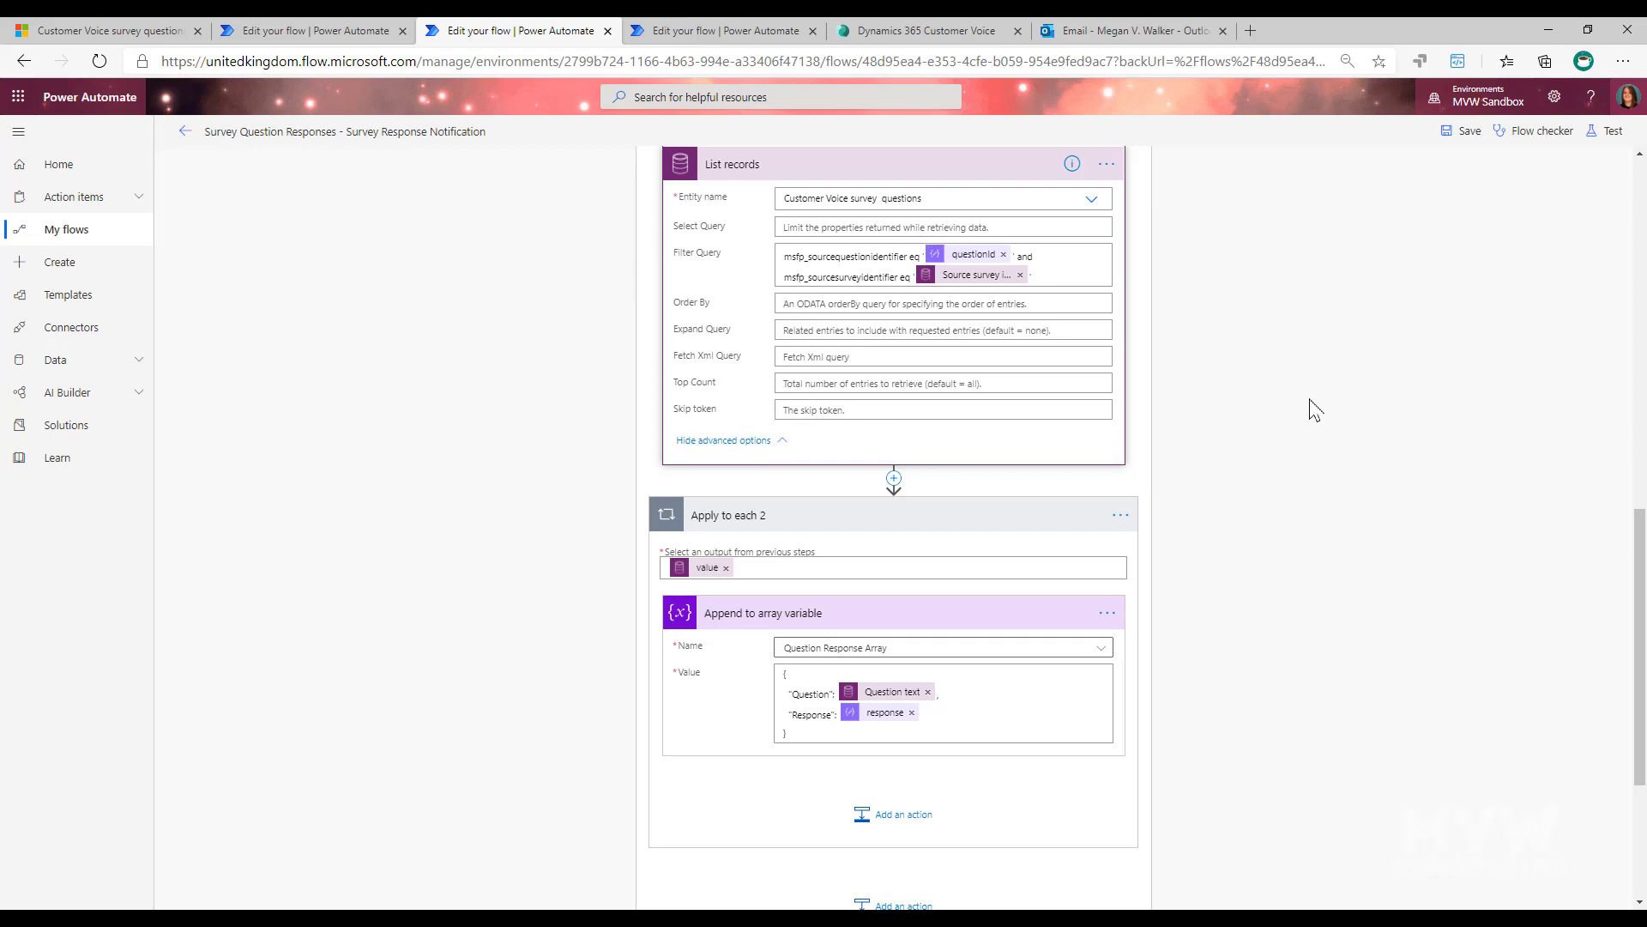
scroll(1326, 420, "up", 1)
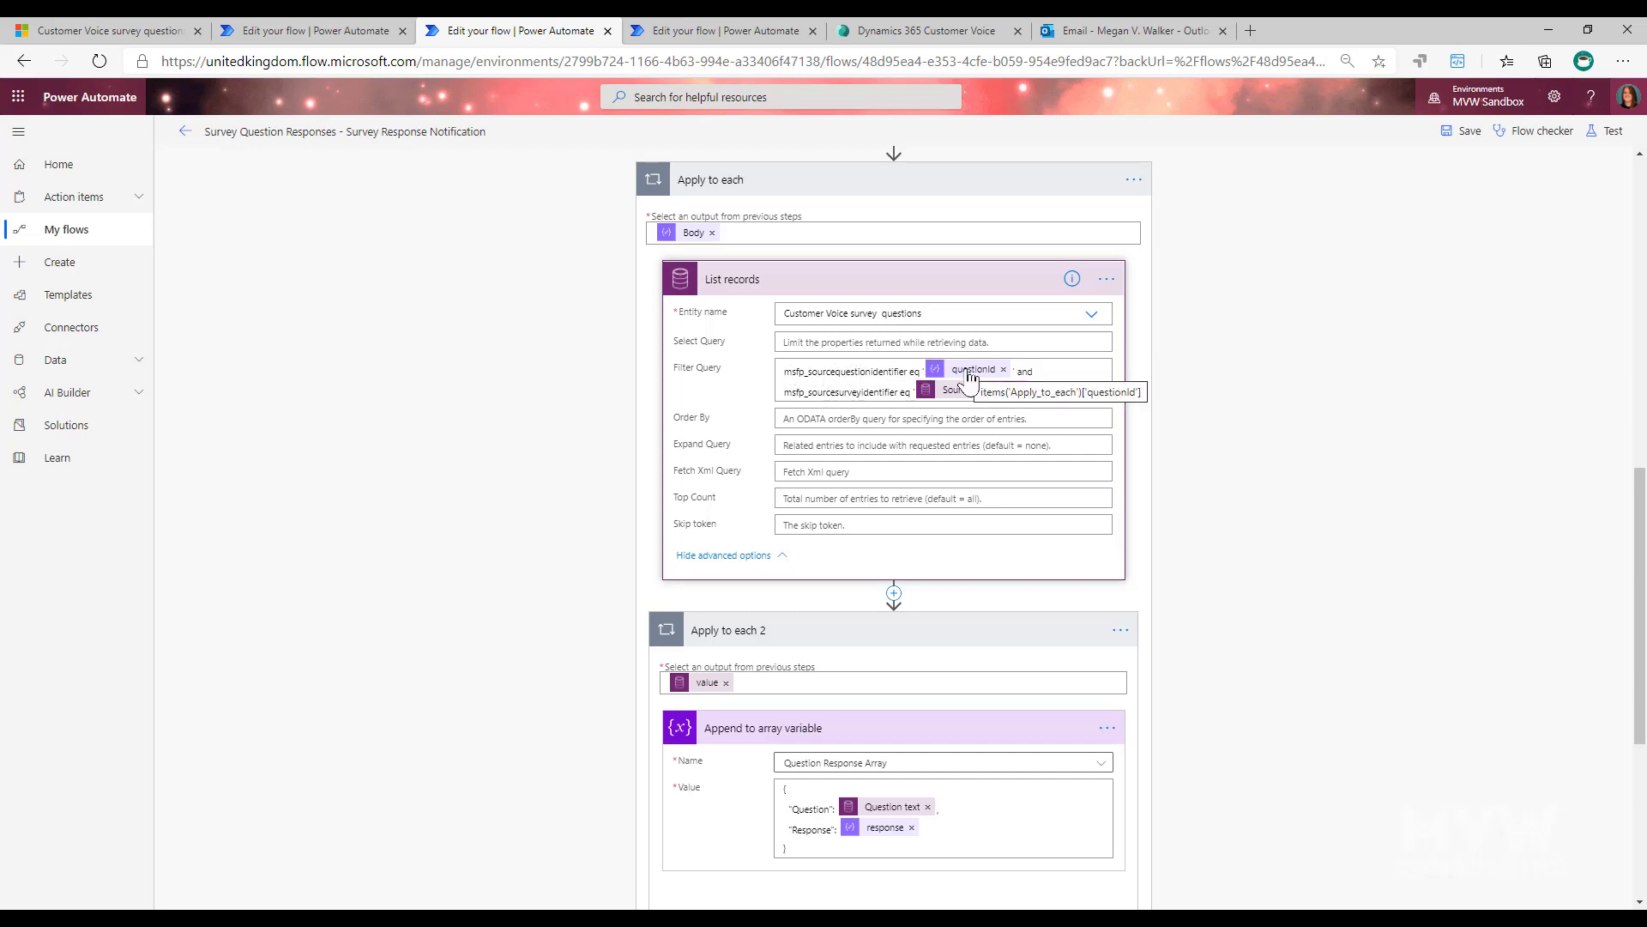
left_click(350, 907)
left_click(761, 473)
left_click_drag(786, 291, 1016, 291)
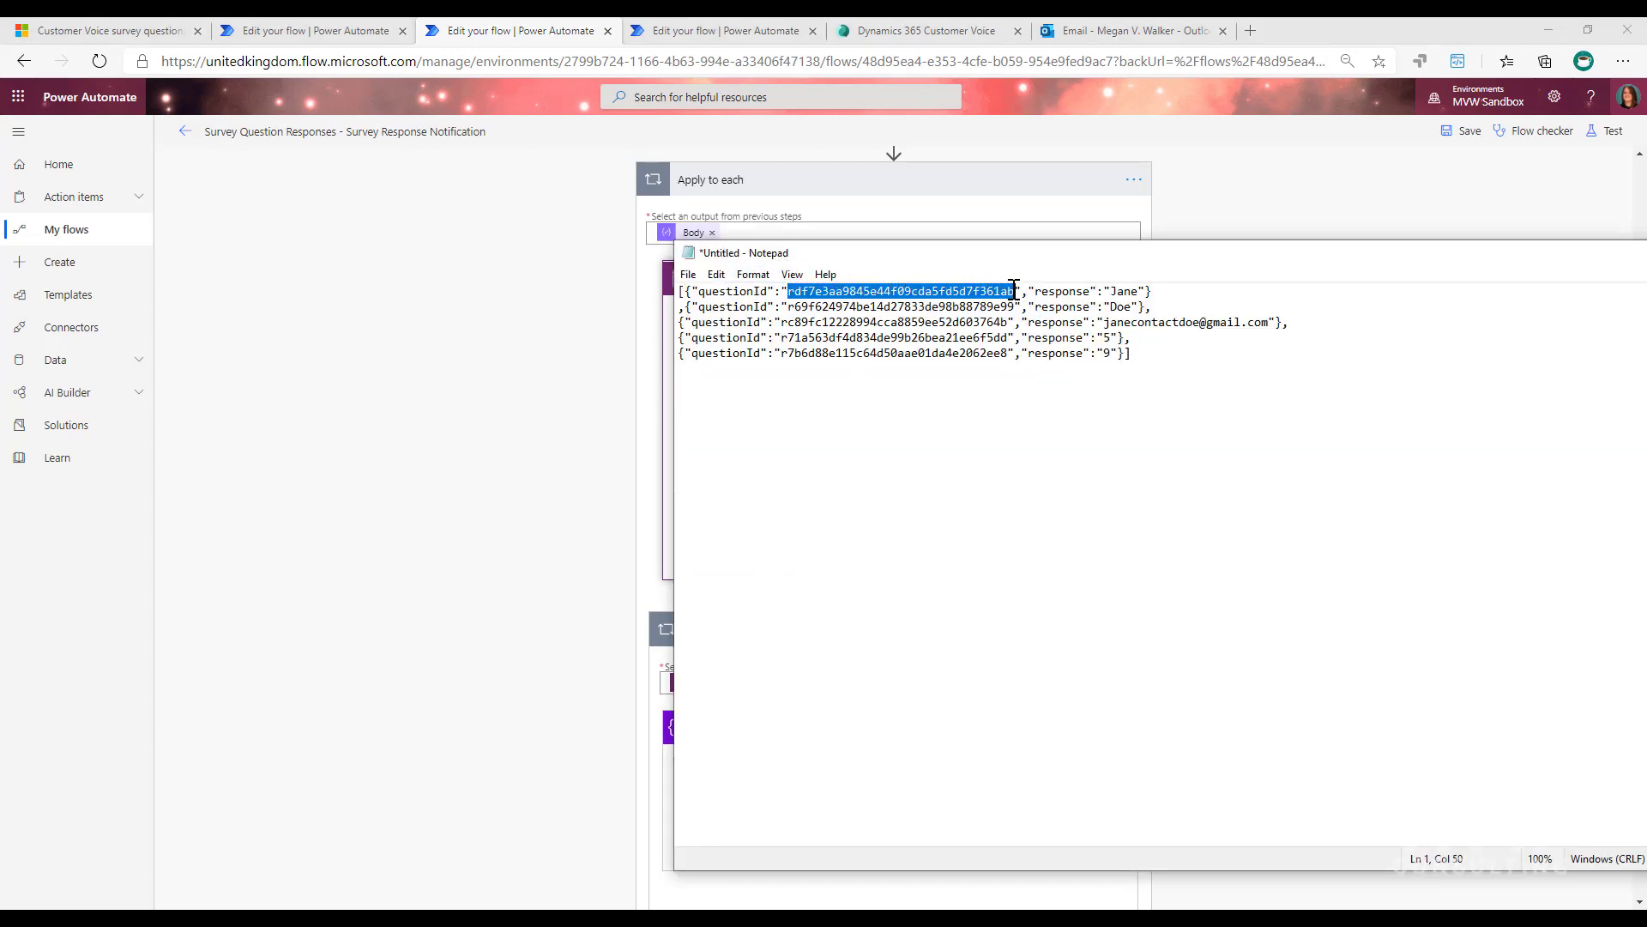
left_click(1266, 209)
mouse_move(967, 378)
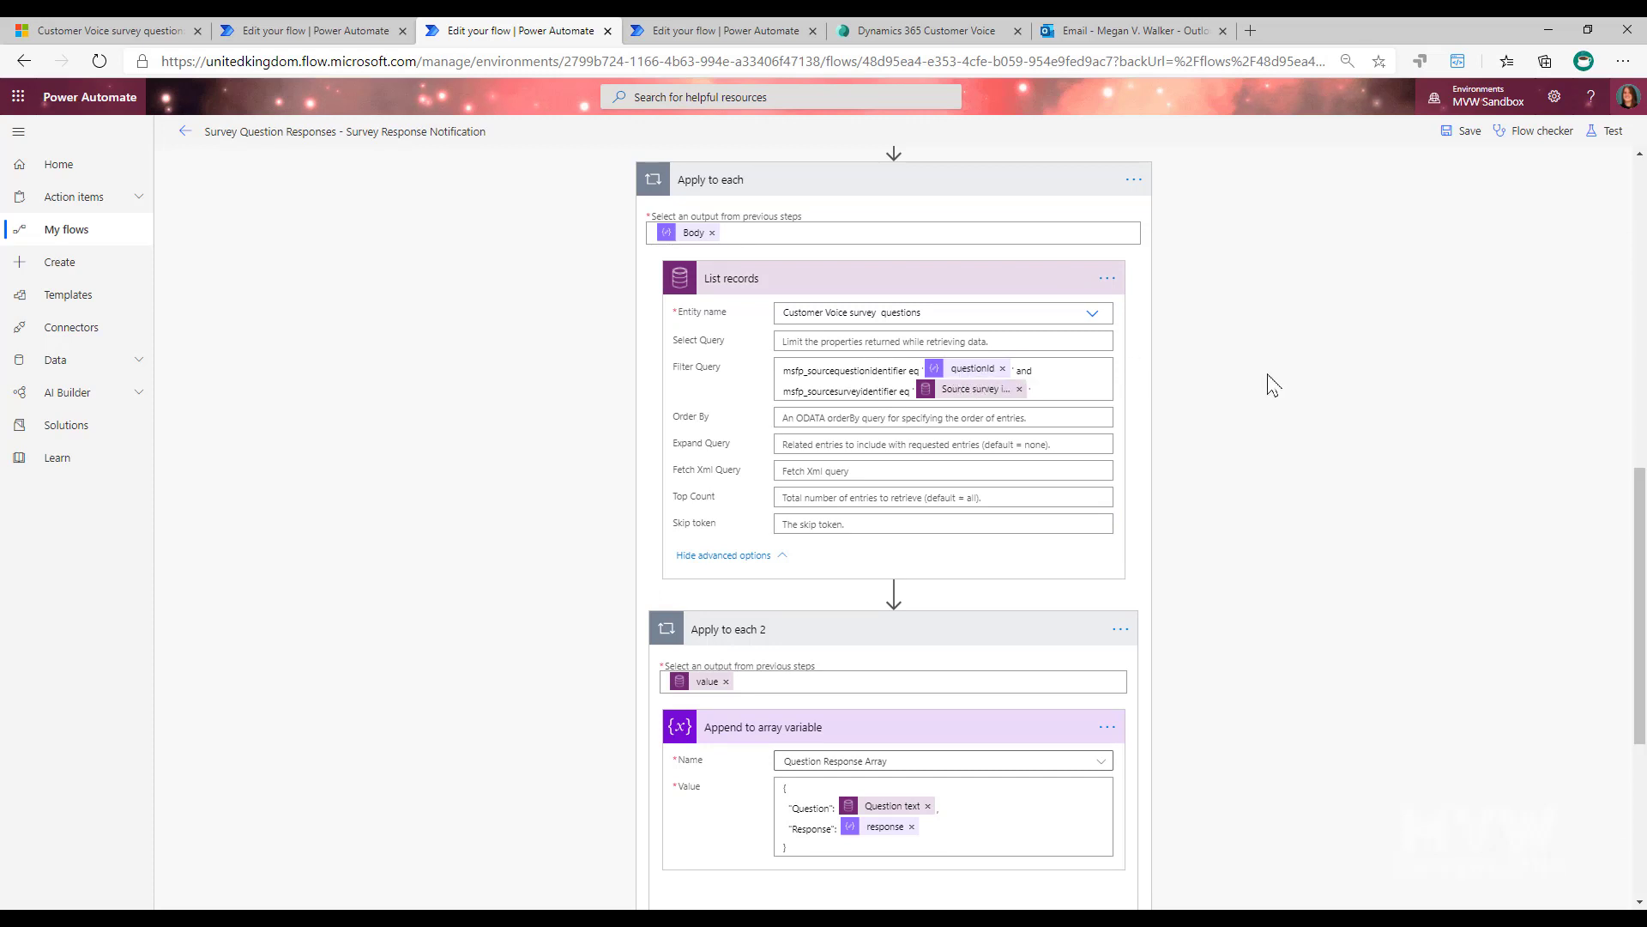
scroll(1272, 385, "up", 3)
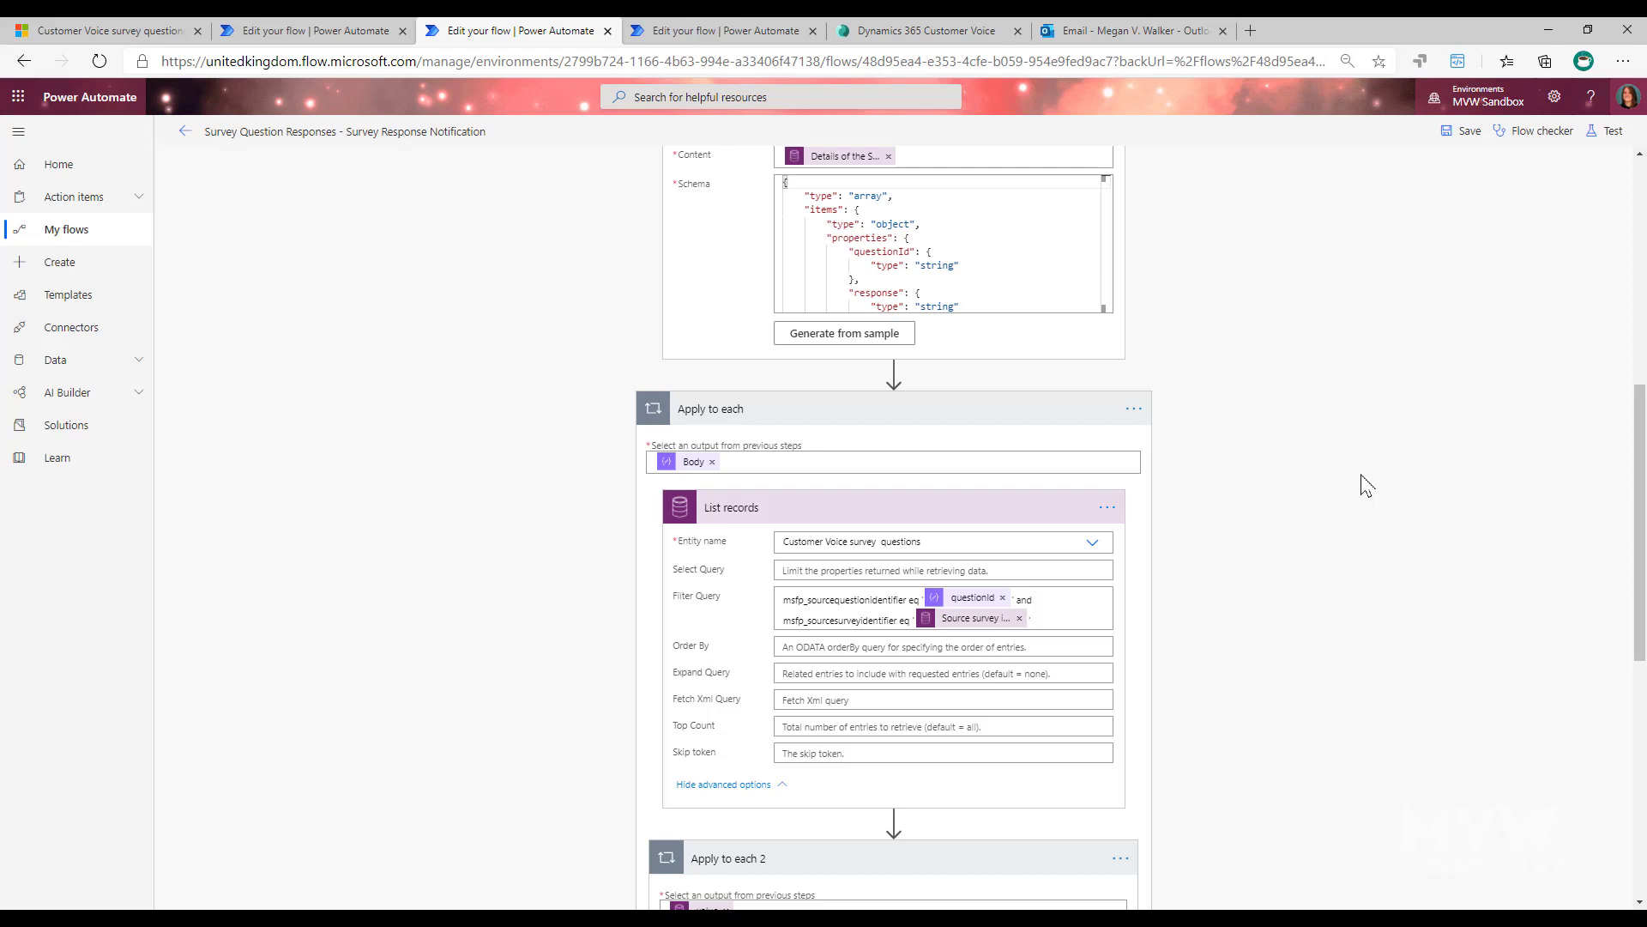
scroll(1367, 485, "down", 2)
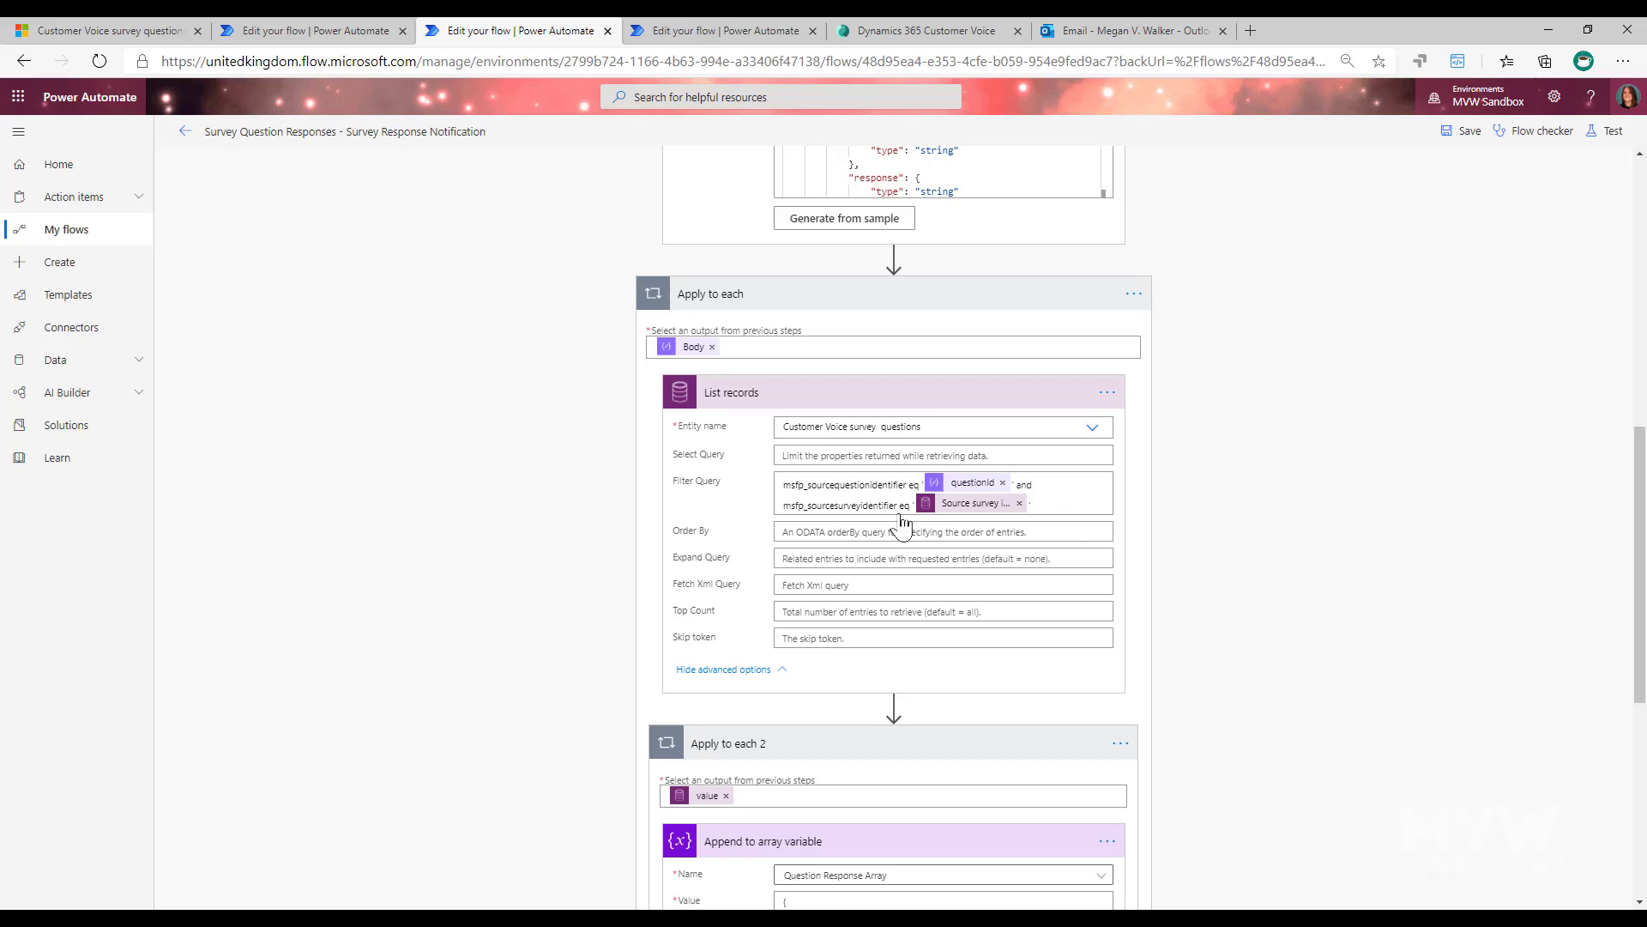
left_click(808, 511)
left_click_drag(860, 513, 993, 513)
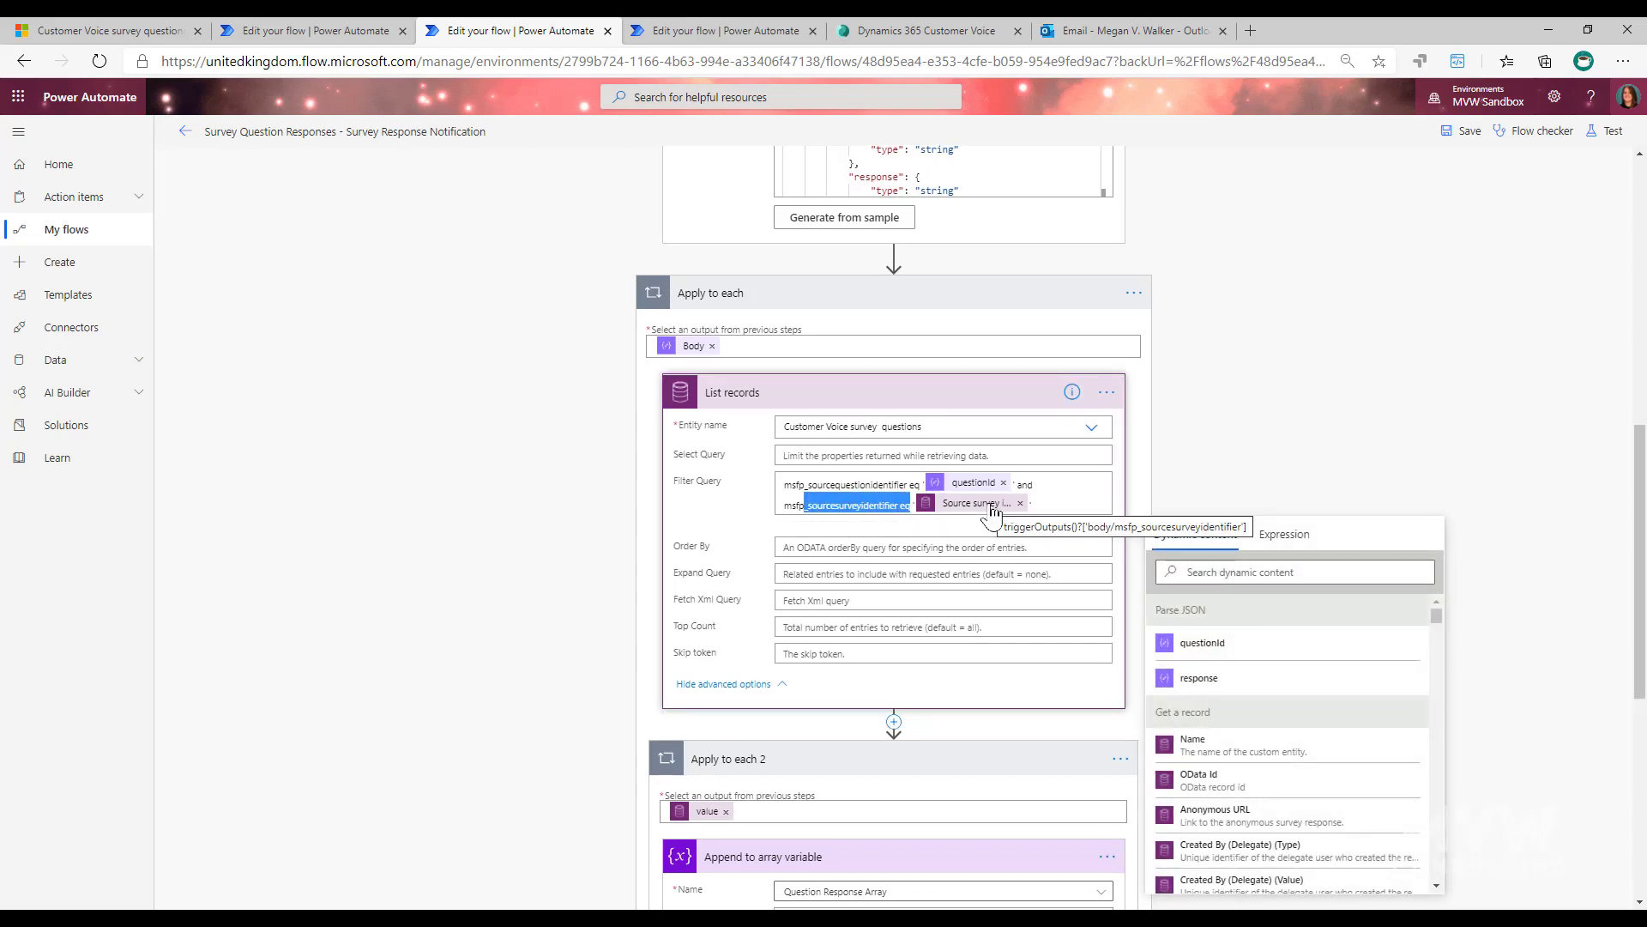
left_click(1261, 461)
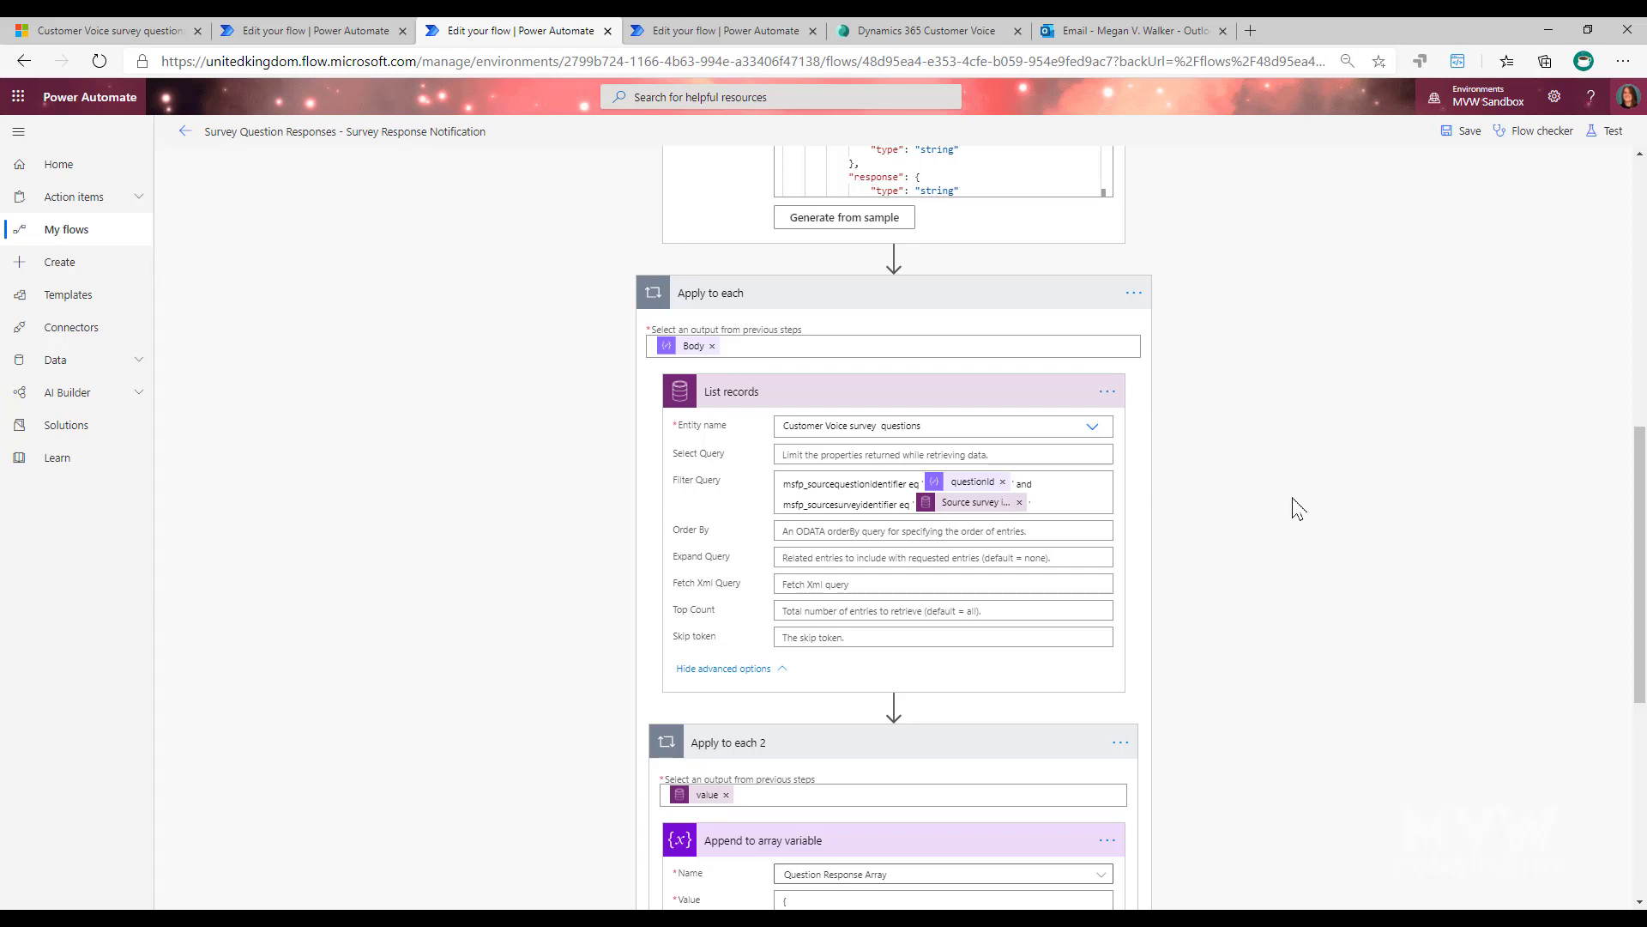
scroll(1293, 506, "down", 1)
scroll(1252, 440, "down", 2)
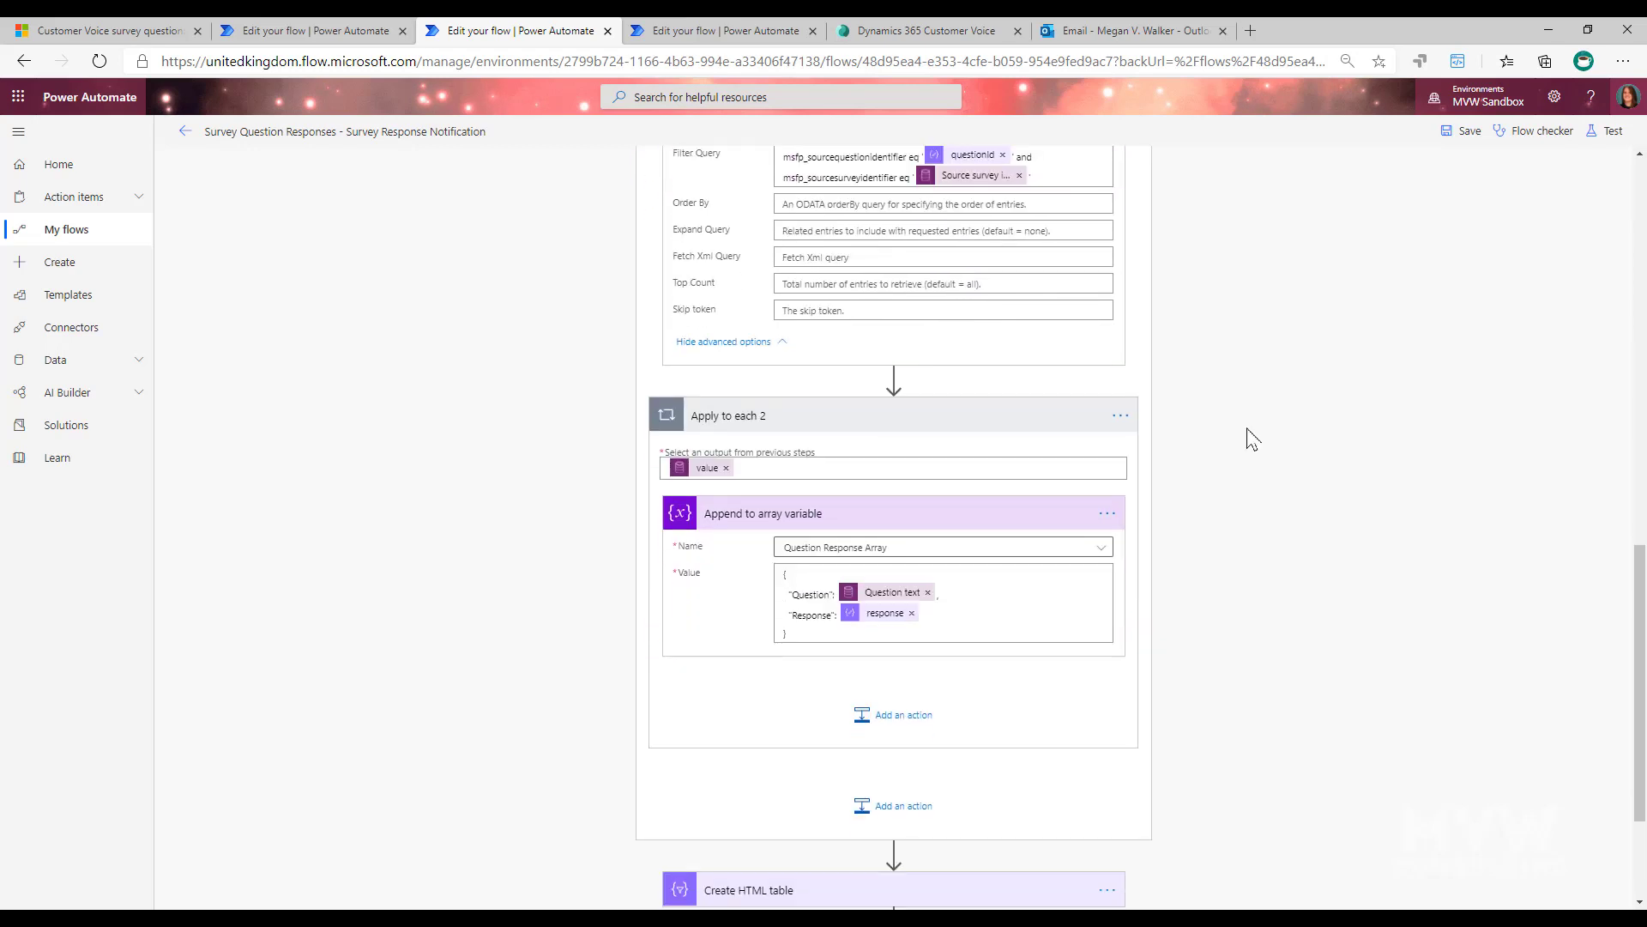
scroll(1251, 438, "up", 1)
scroll(1200, 371, "up", 2)
scroll(1239, 580, "down", 2)
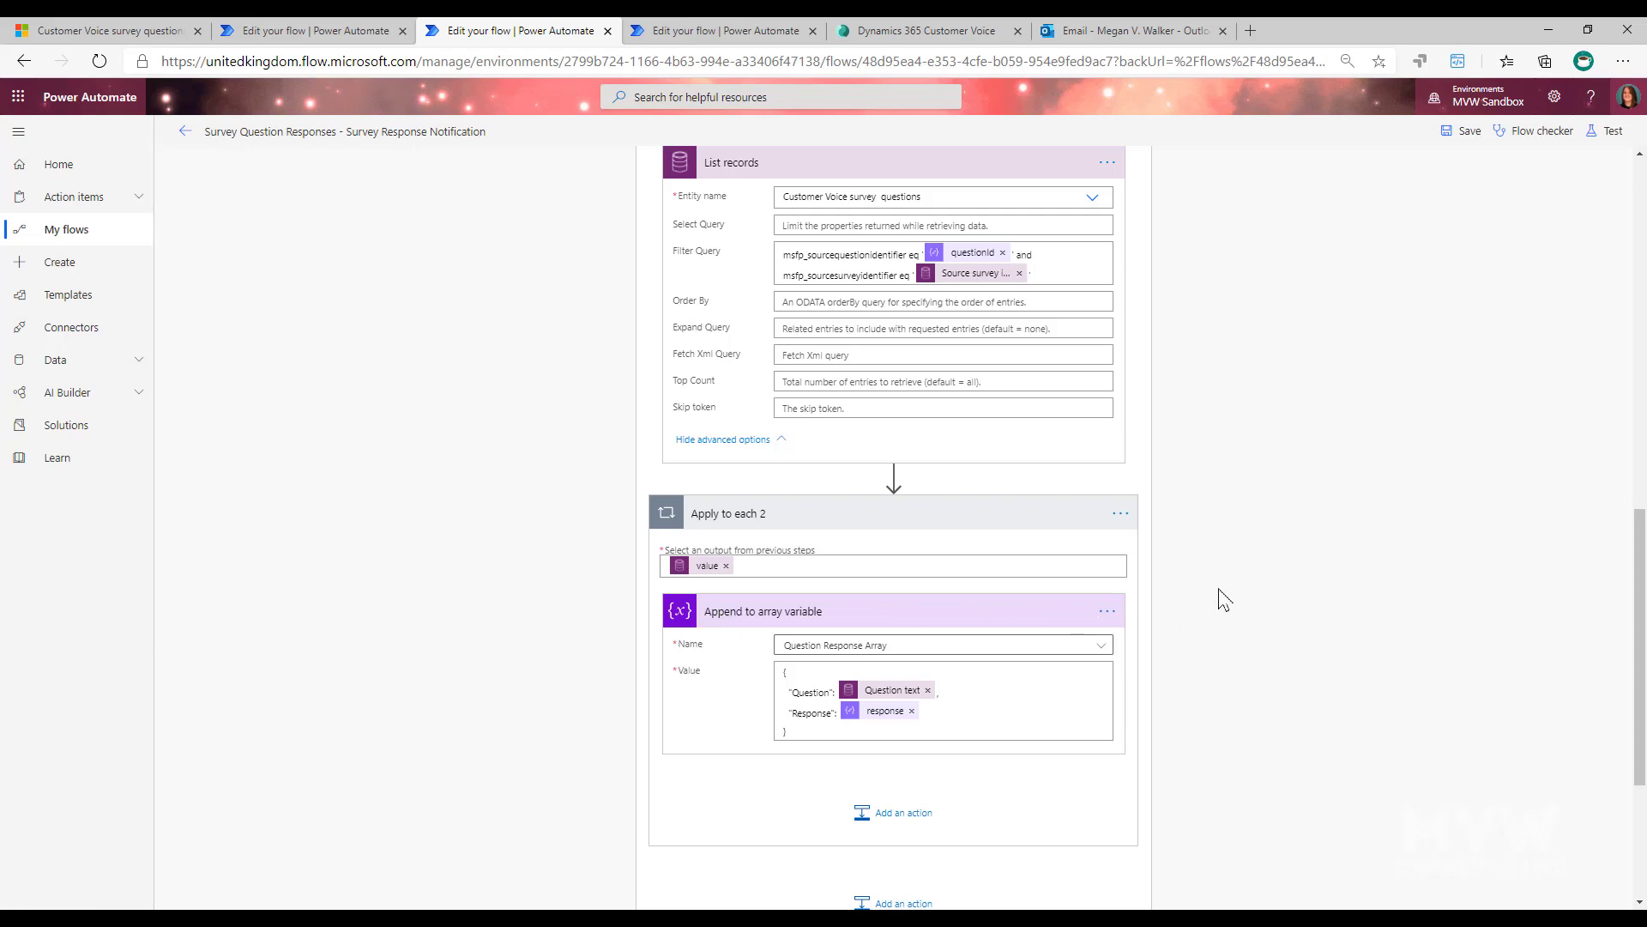
scroll(1218, 596, "up", 6)
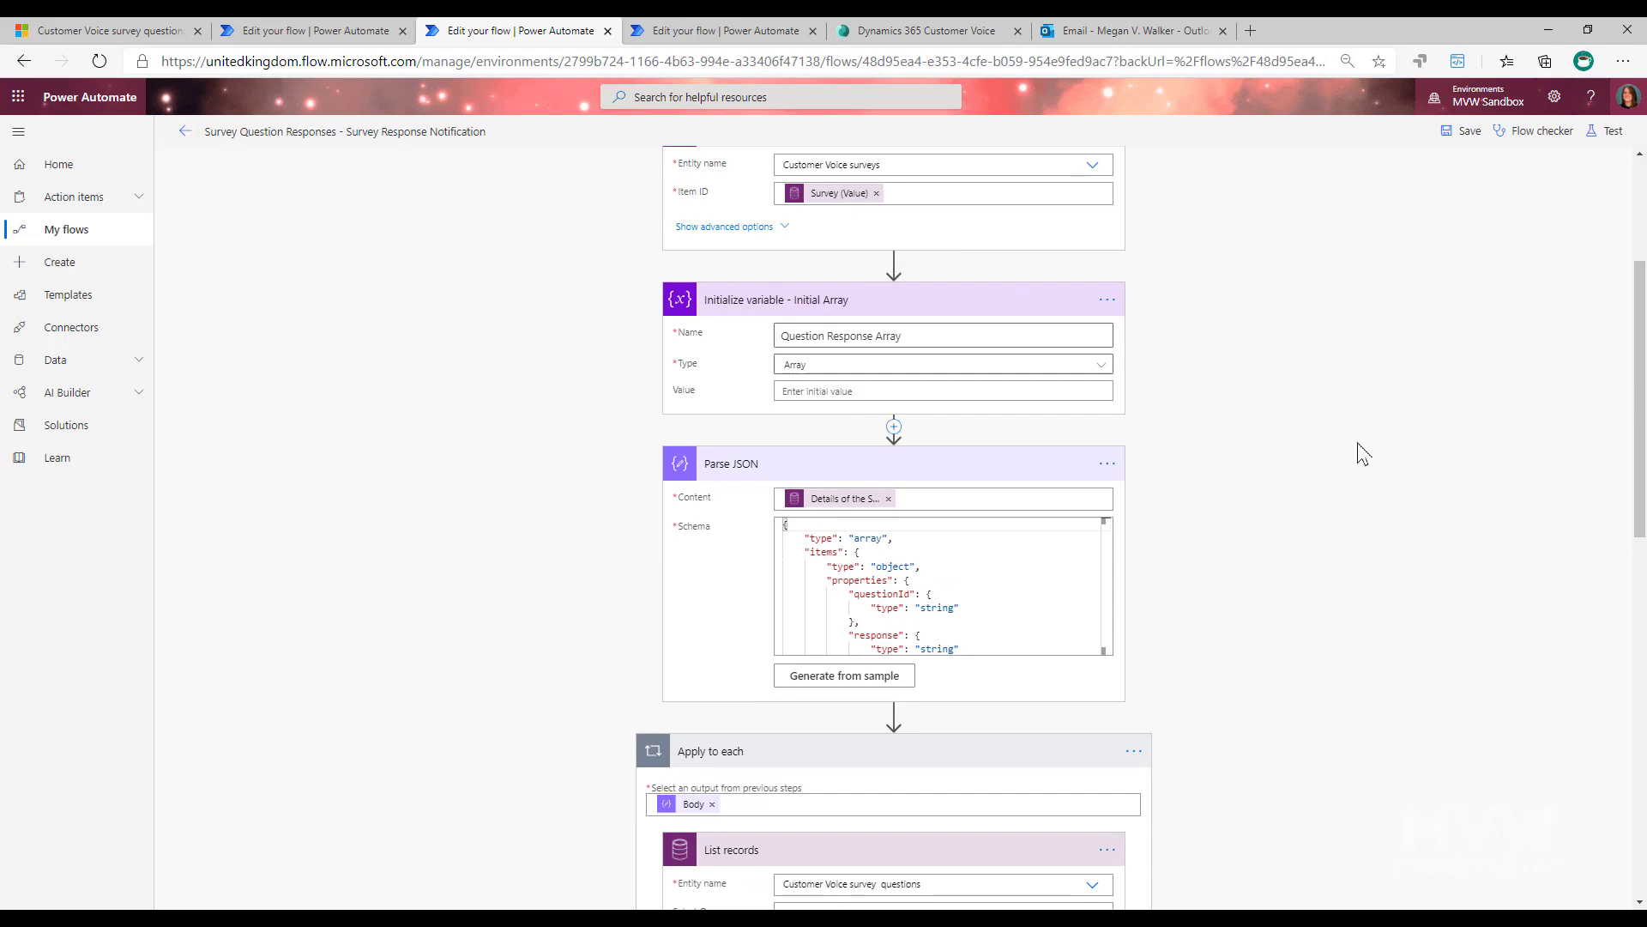
scroll(1360, 452, "down", 6)
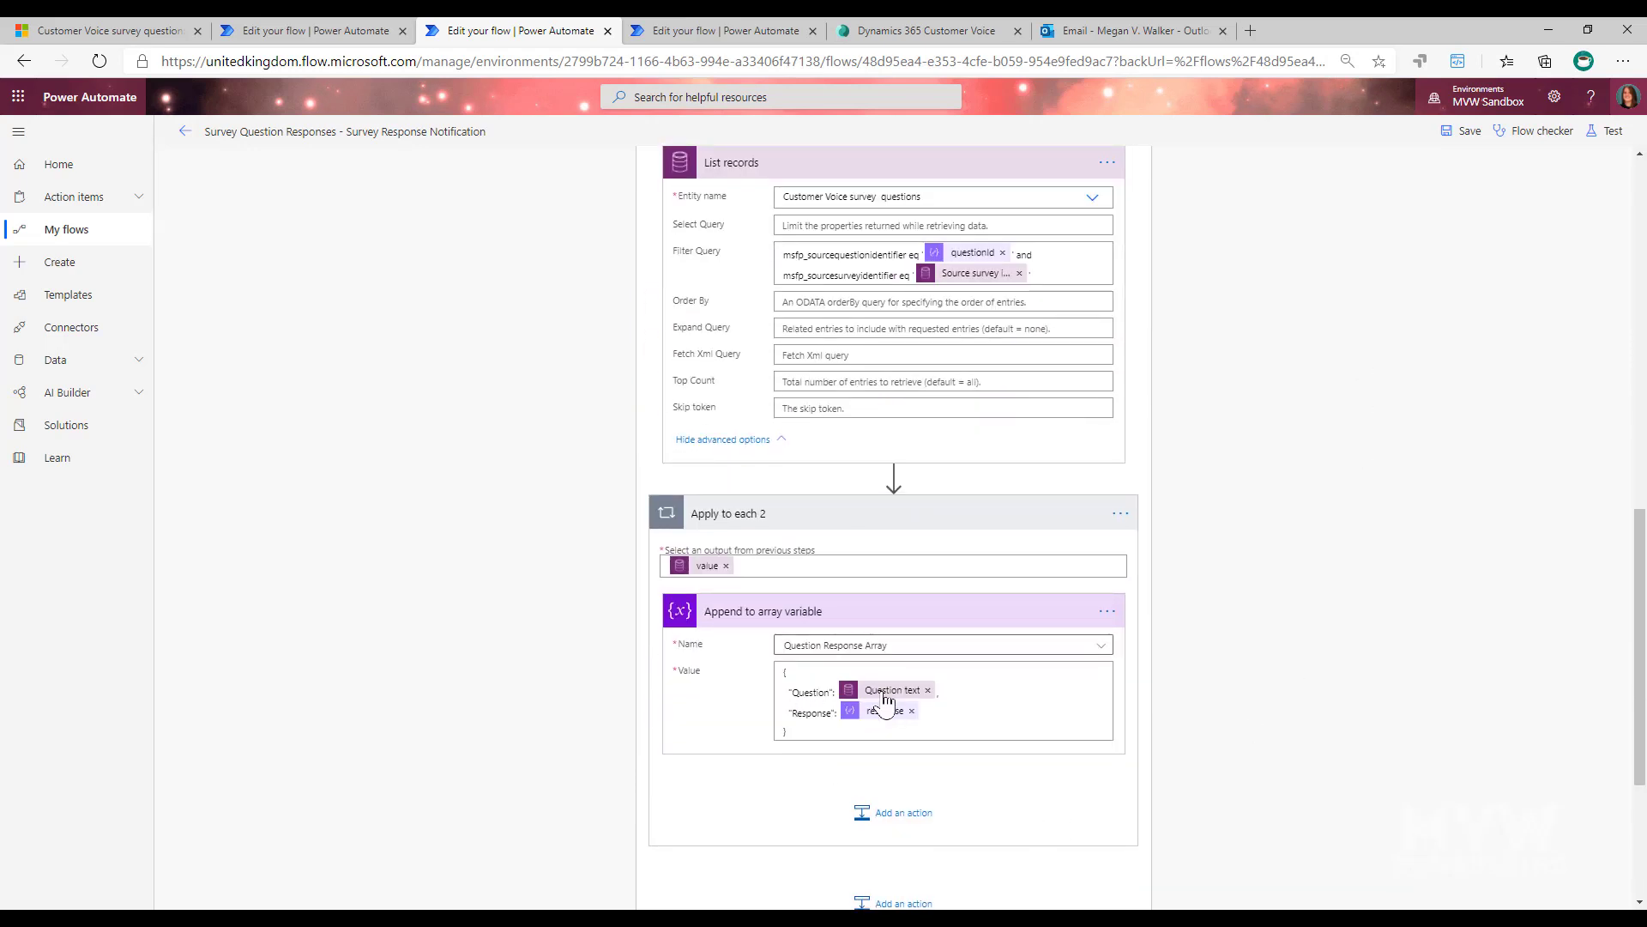
mouse_move(889, 701)
scroll(1265, 683, "up", 2)
scroll(1287, 463, "up", 3)
scroll(1287, 465, "up", 1)
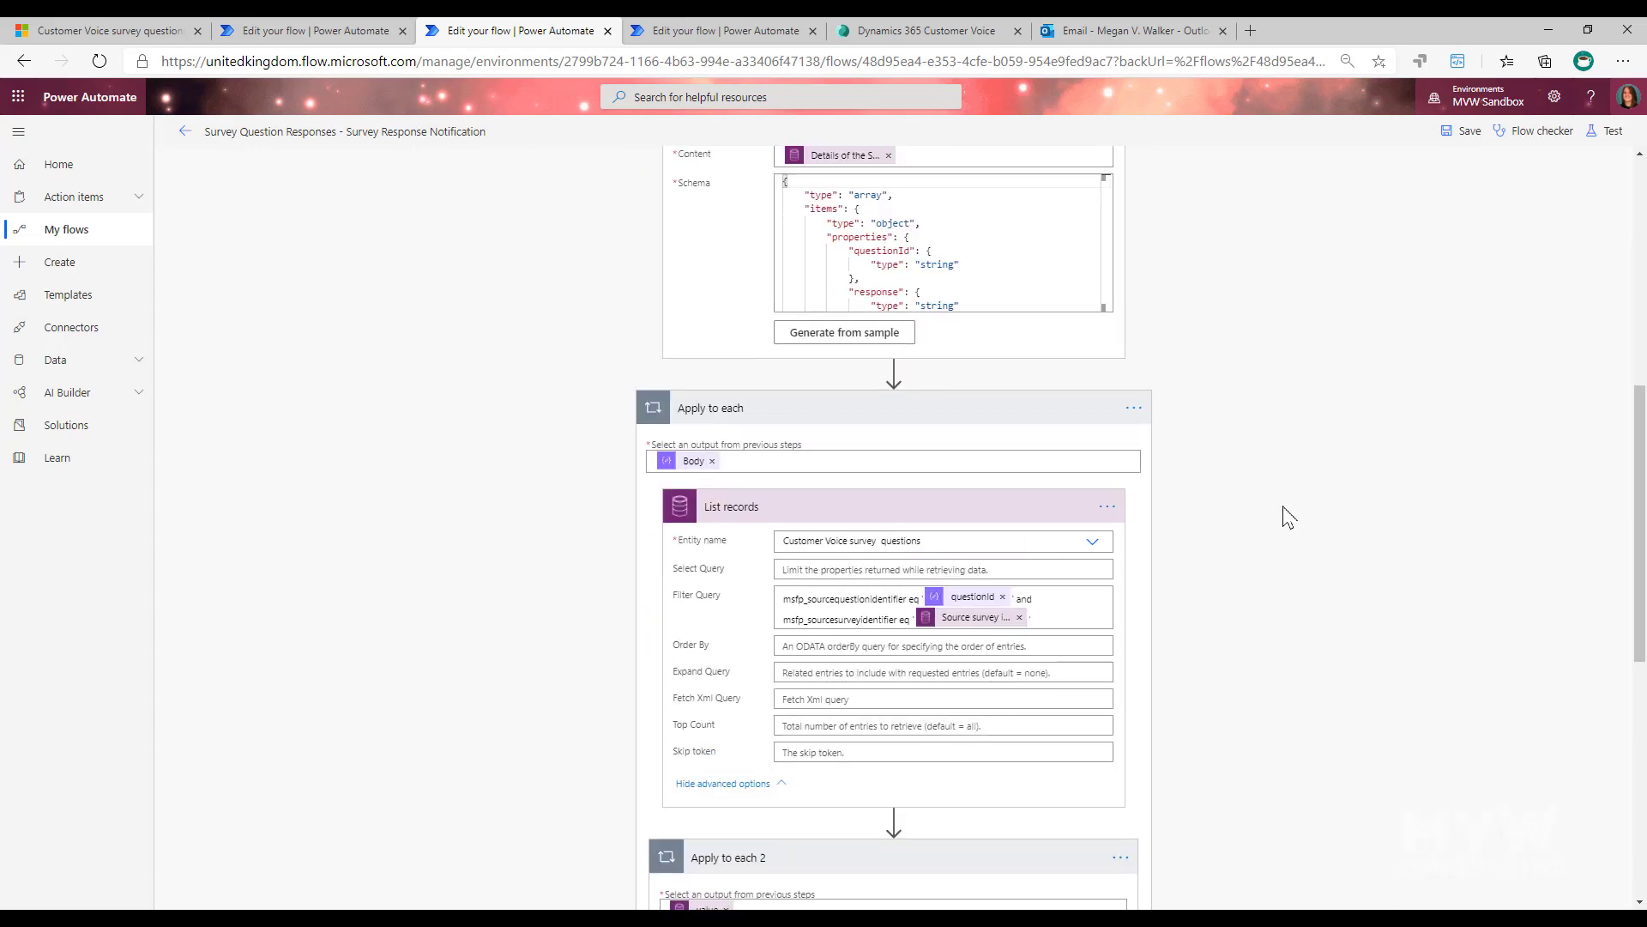
scroll(1287, 516, "down", 7)
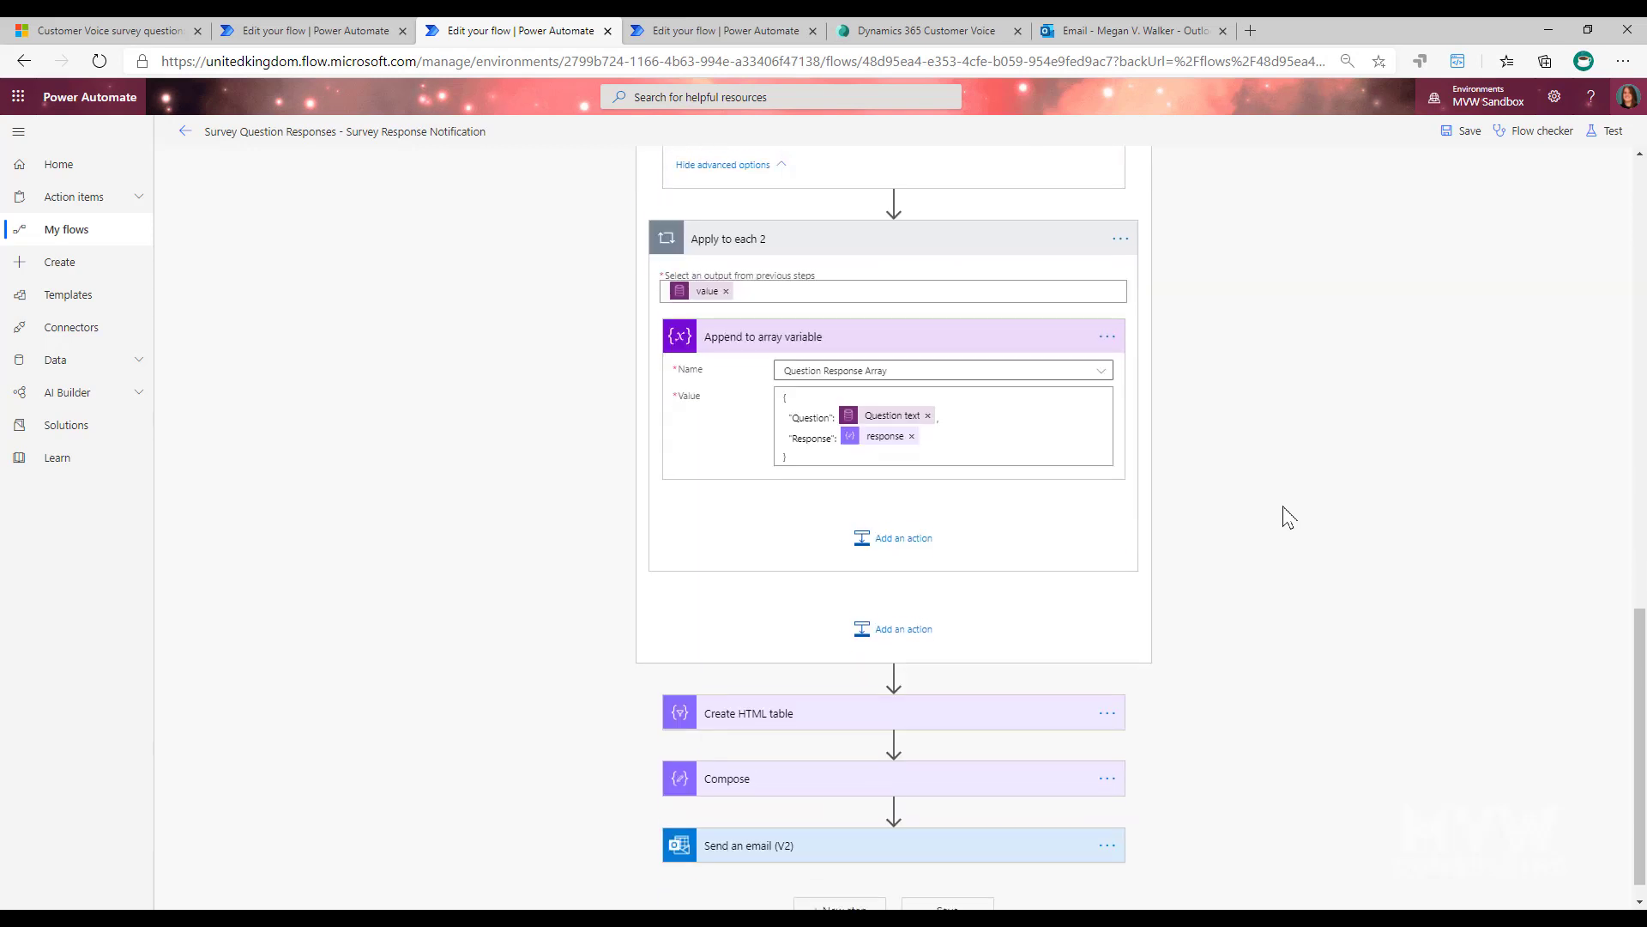
Expand Create HTML table, Compose (CSS) and Send an email (V2), showing subject 'New Survey Response'
left_click(809, 686)
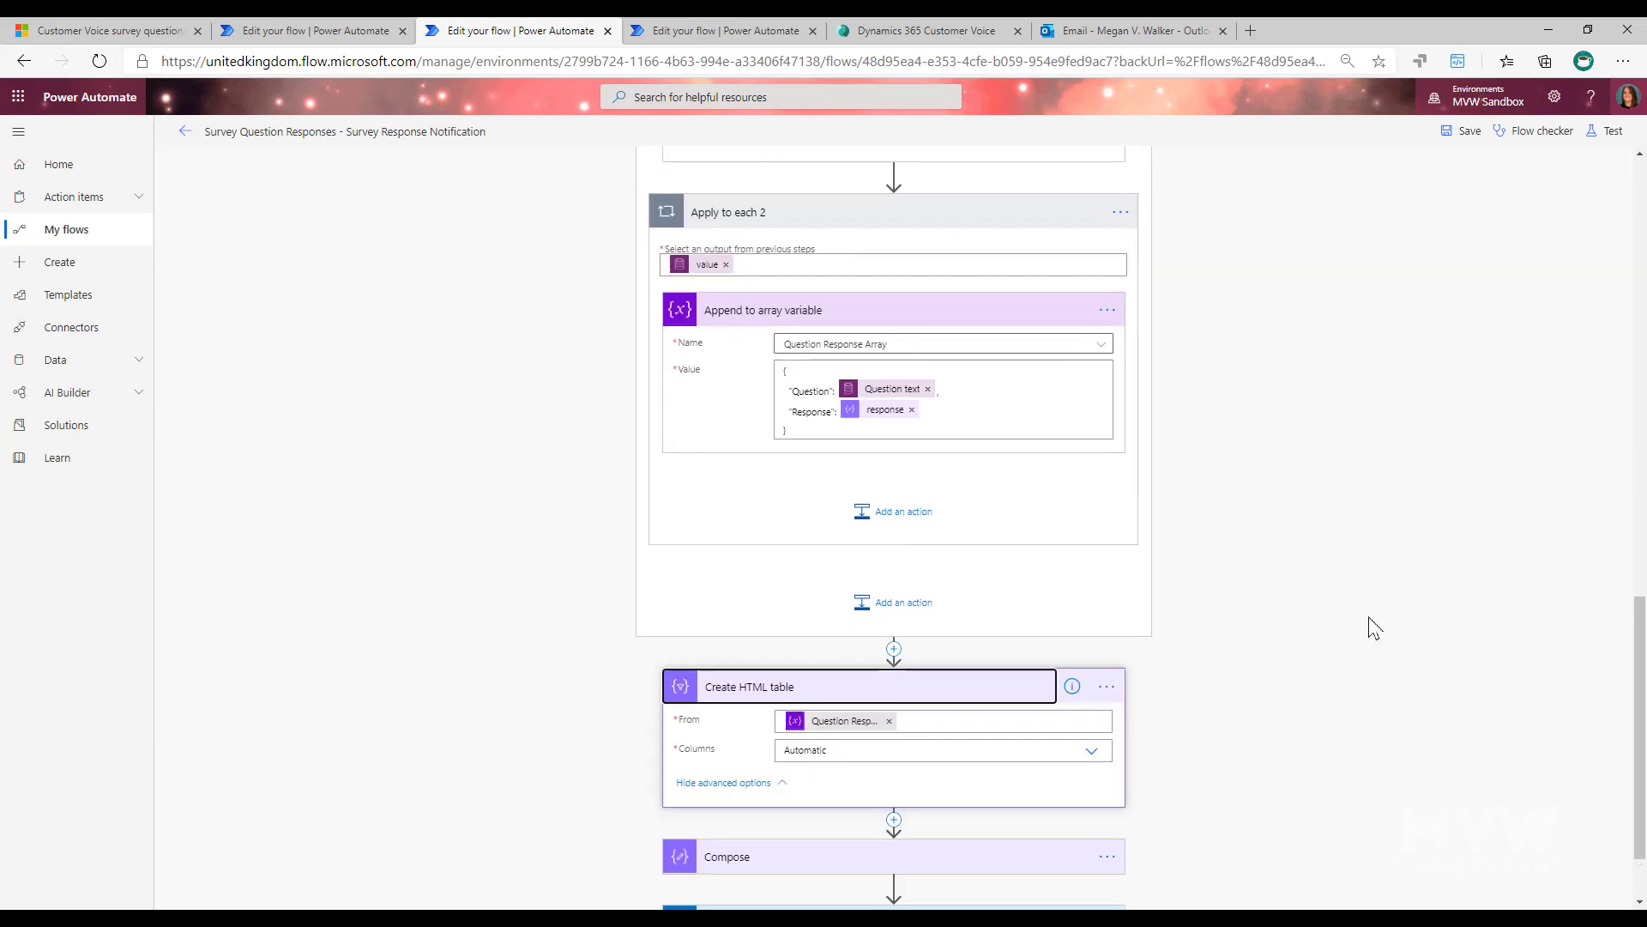
scroll(1372, 627, "down", 1)
scroll(1372, 627, "down", 1)
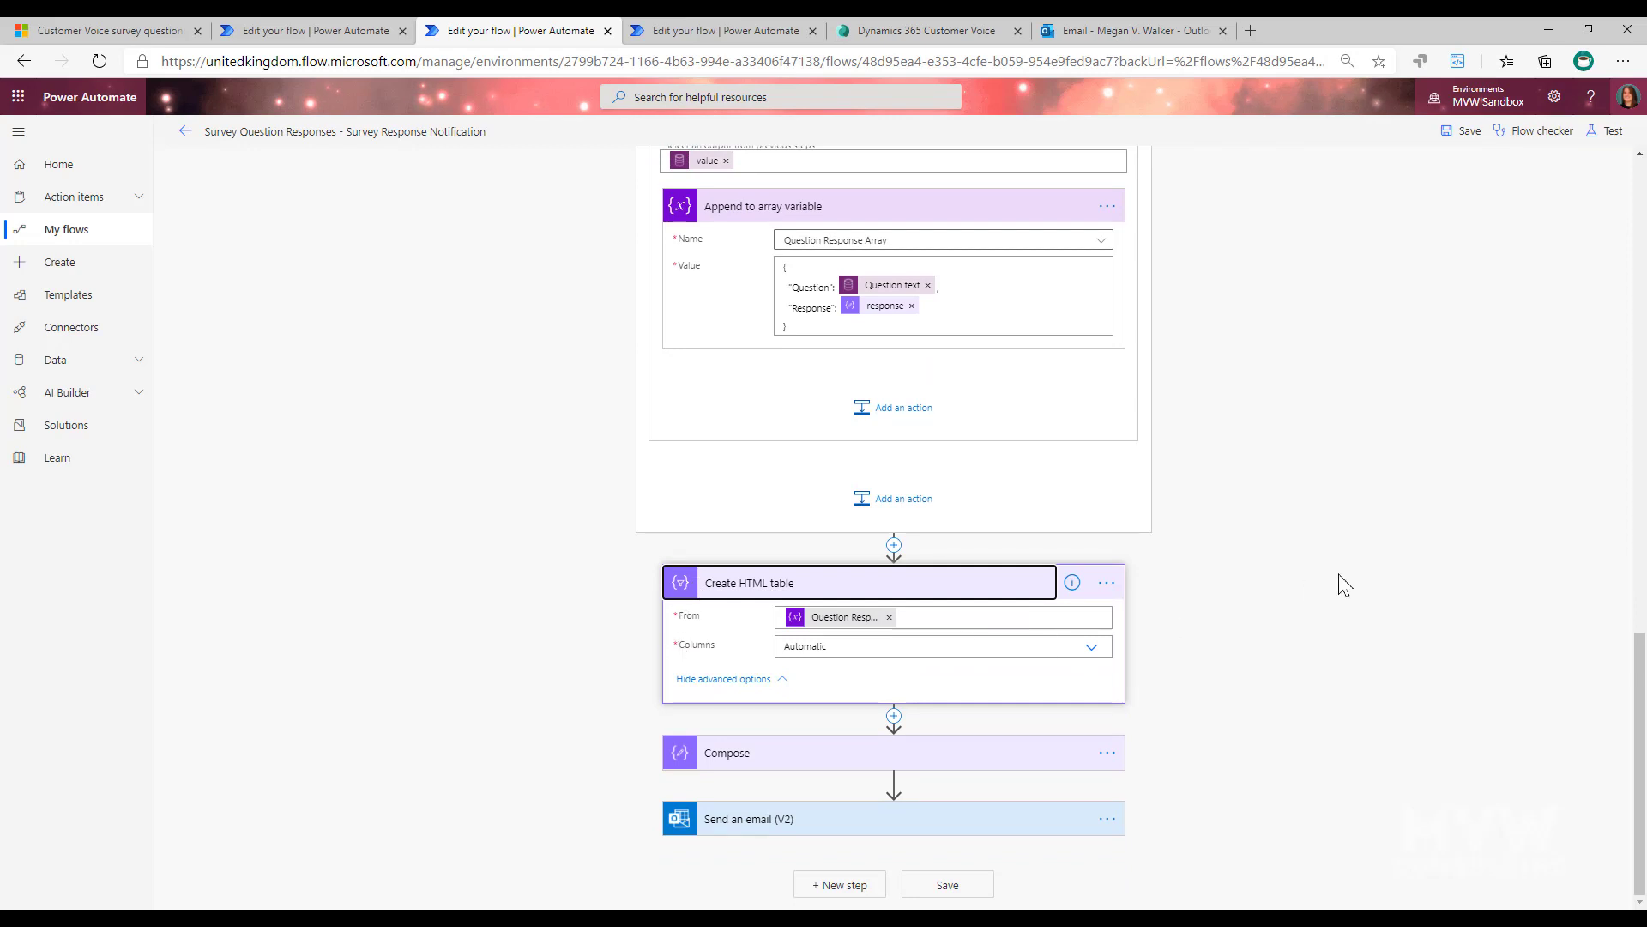
left_click(787, 759)
scroll(1230, 606, "down", 3)
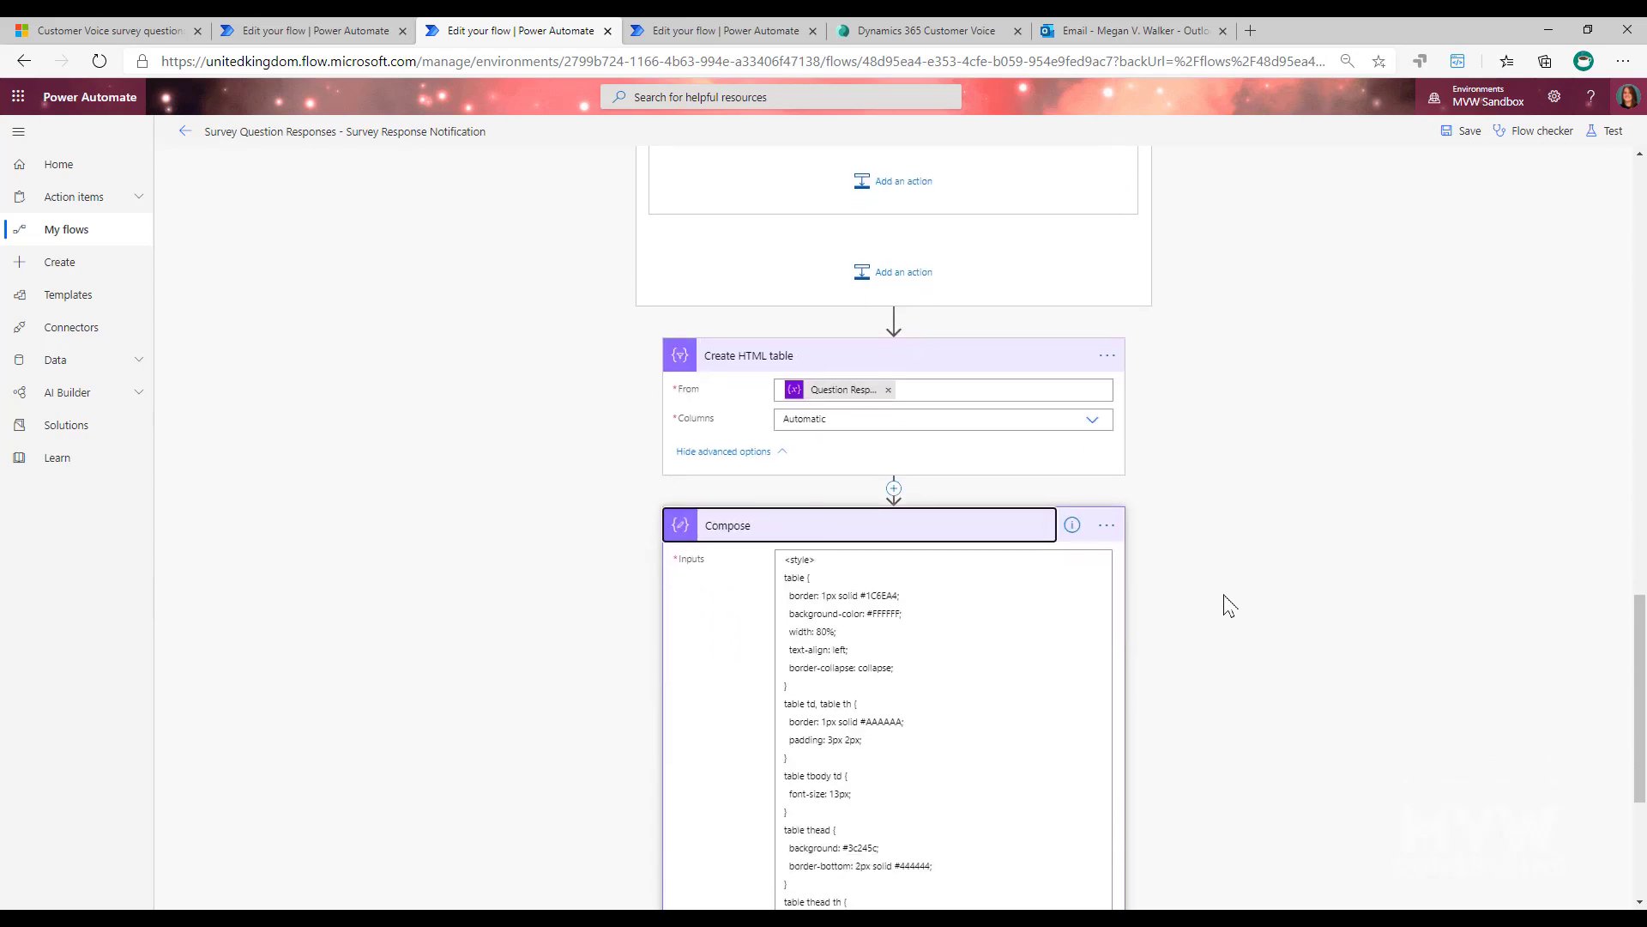
scroll(1231, 606, "down", 3)
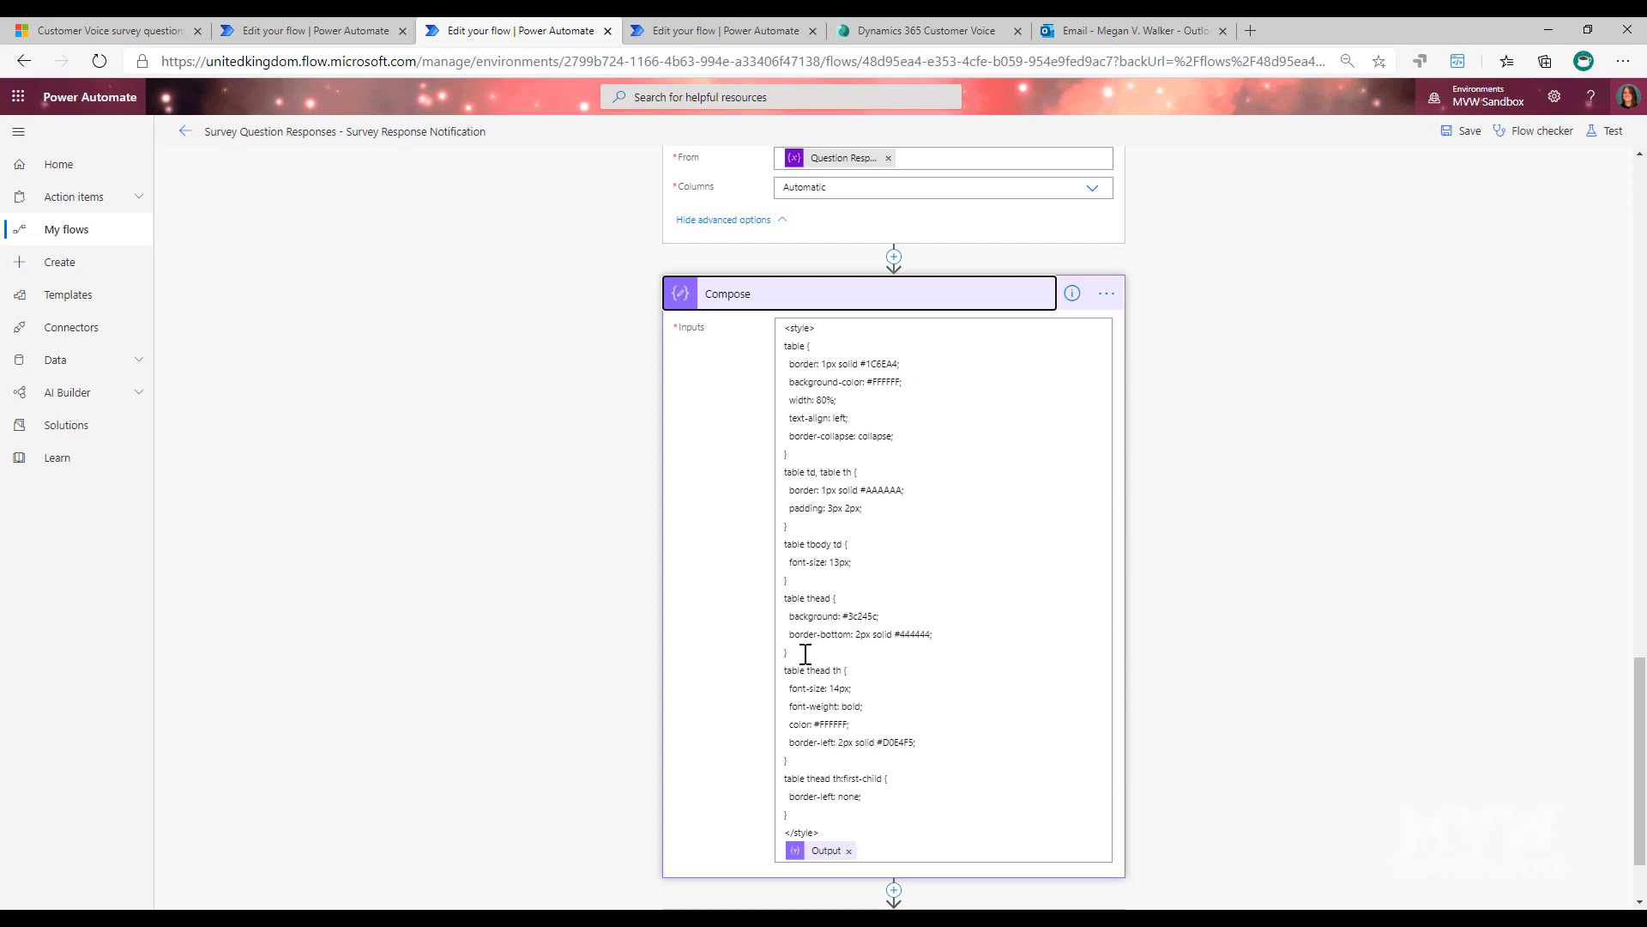
mouse_move(819, 865)
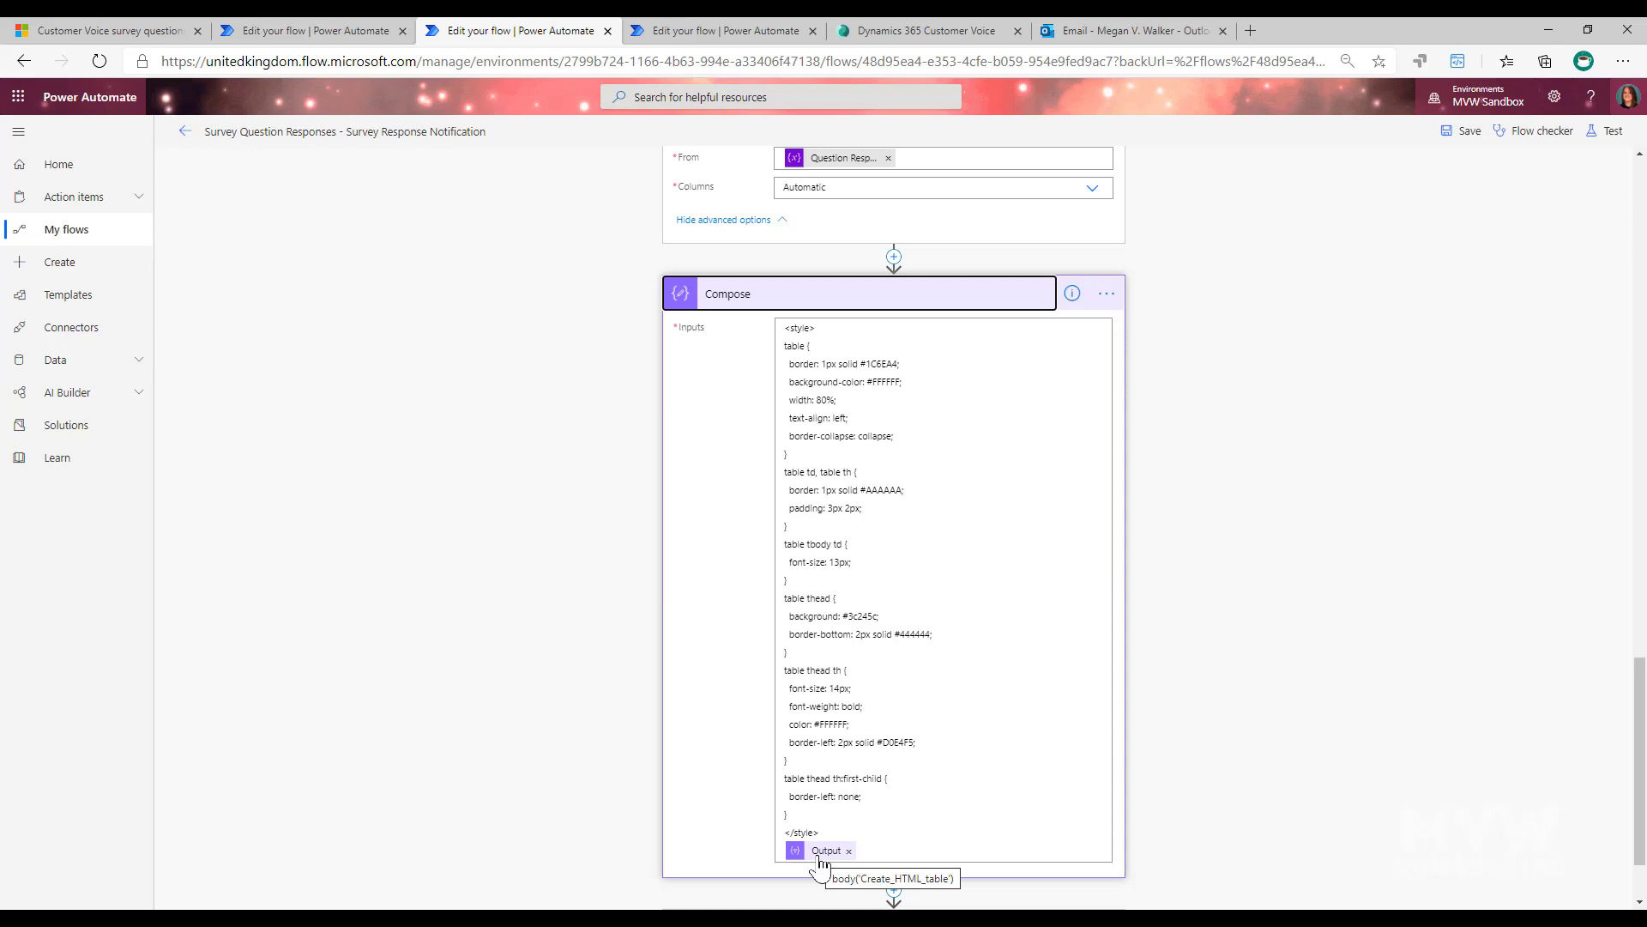
scroll(916, 806, "down", 1)
left_click(755, 829)
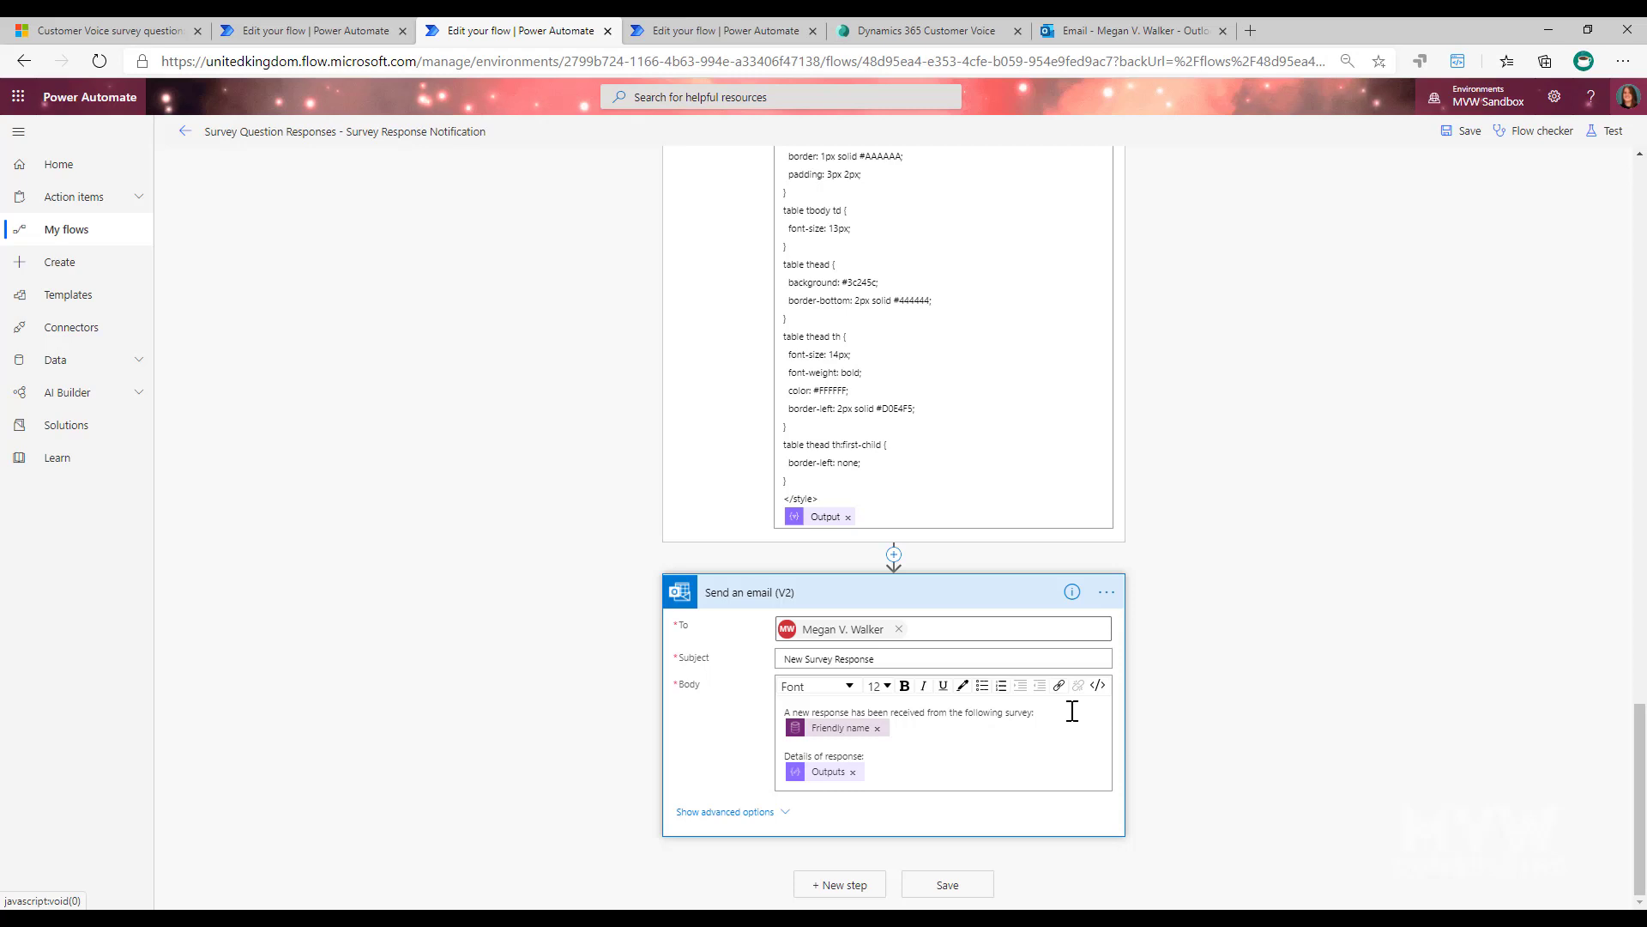
left_click_drag(1070, 712, 768, 717)
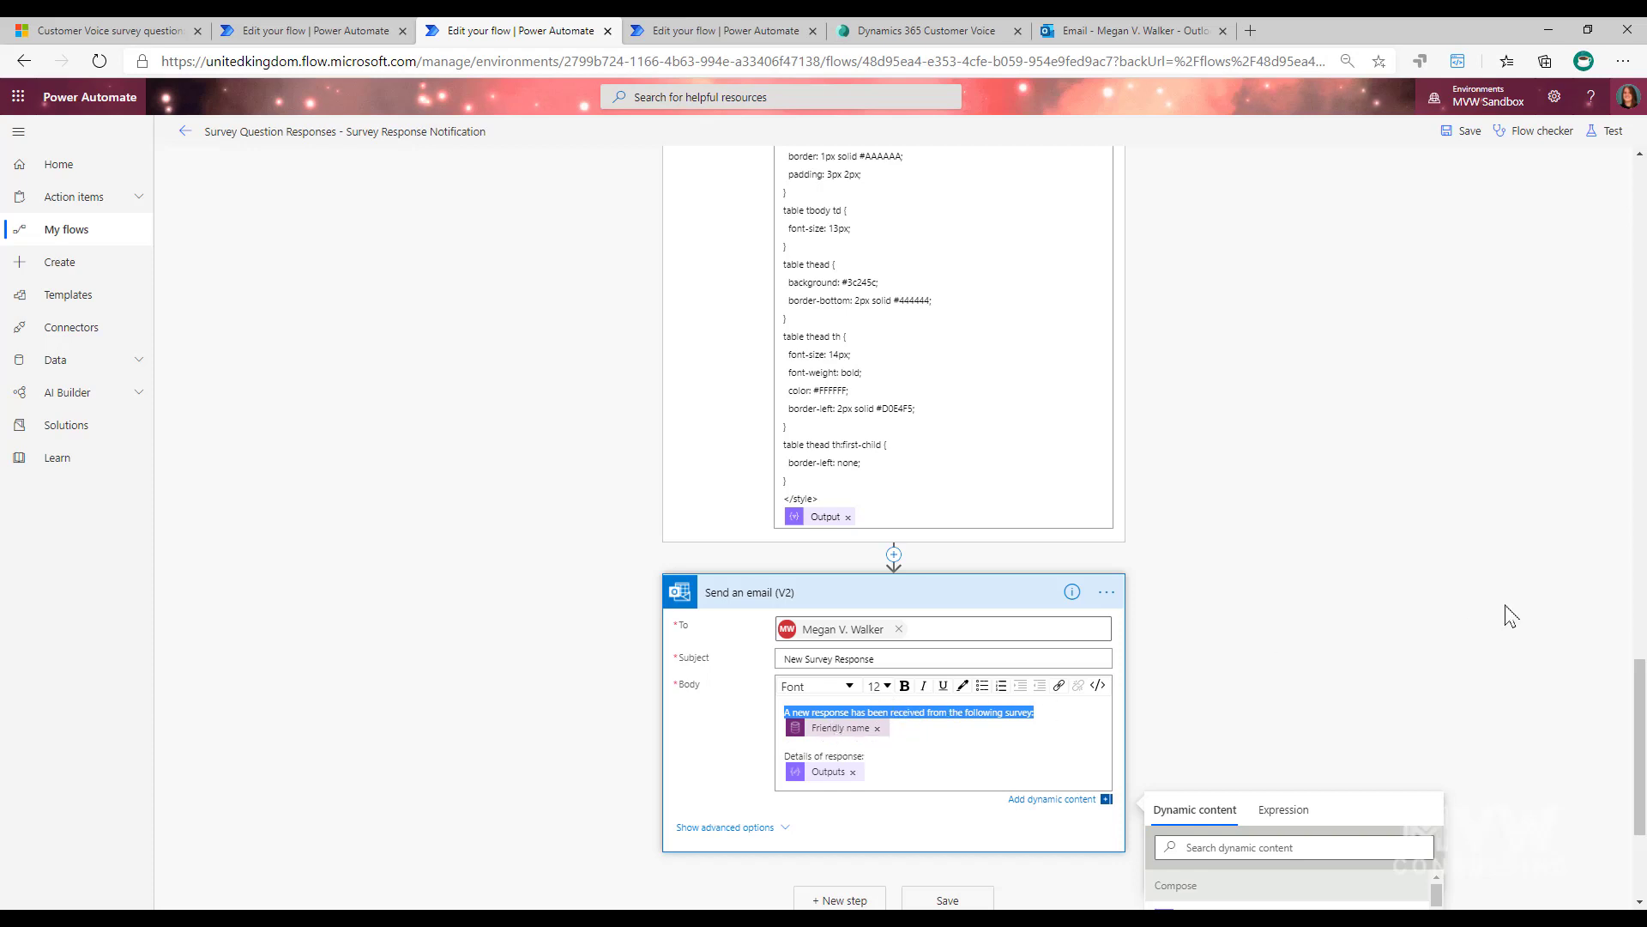
scroll(1505, 614, "down", 3)
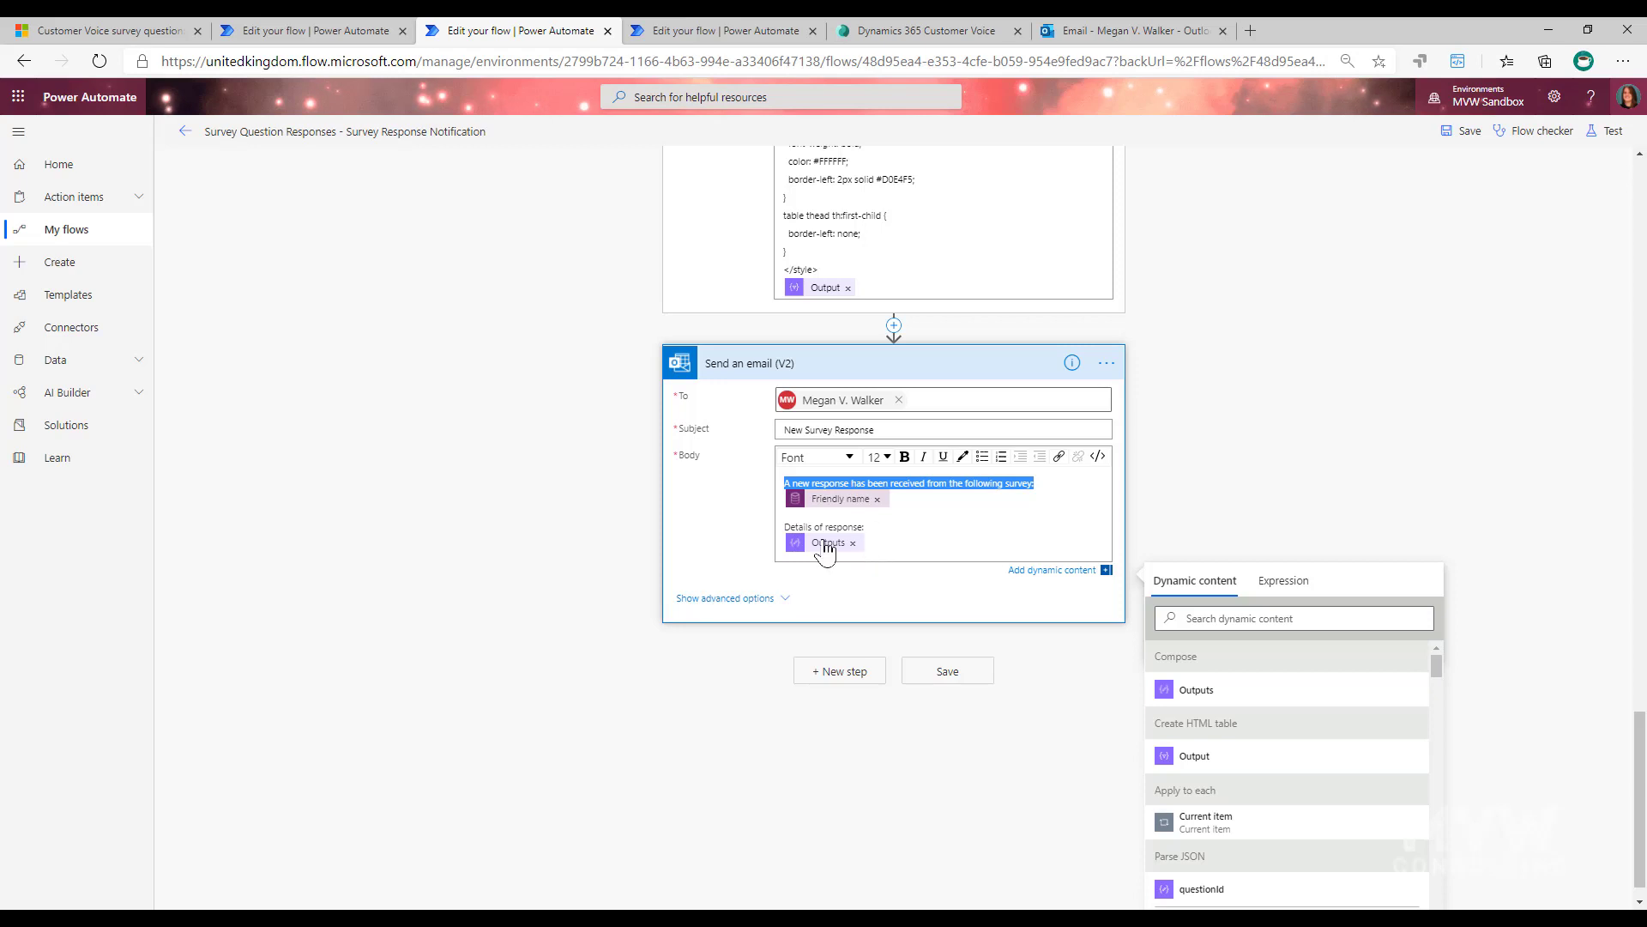
scroll(1163, 528, "up", 15)
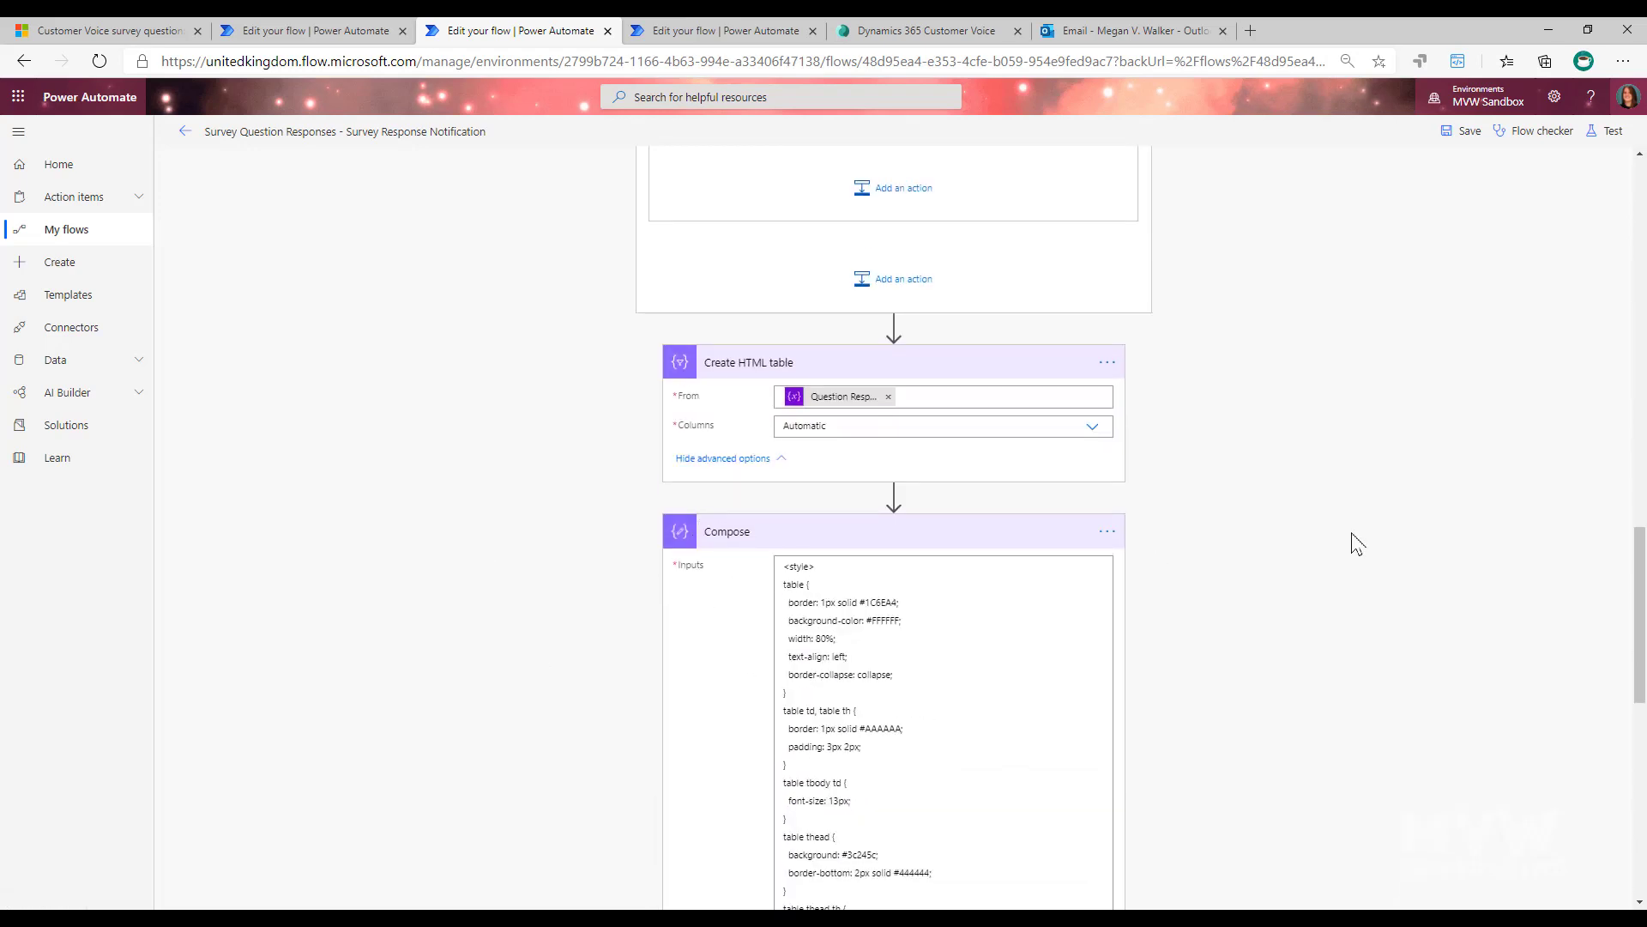
left_click(1083, 30)
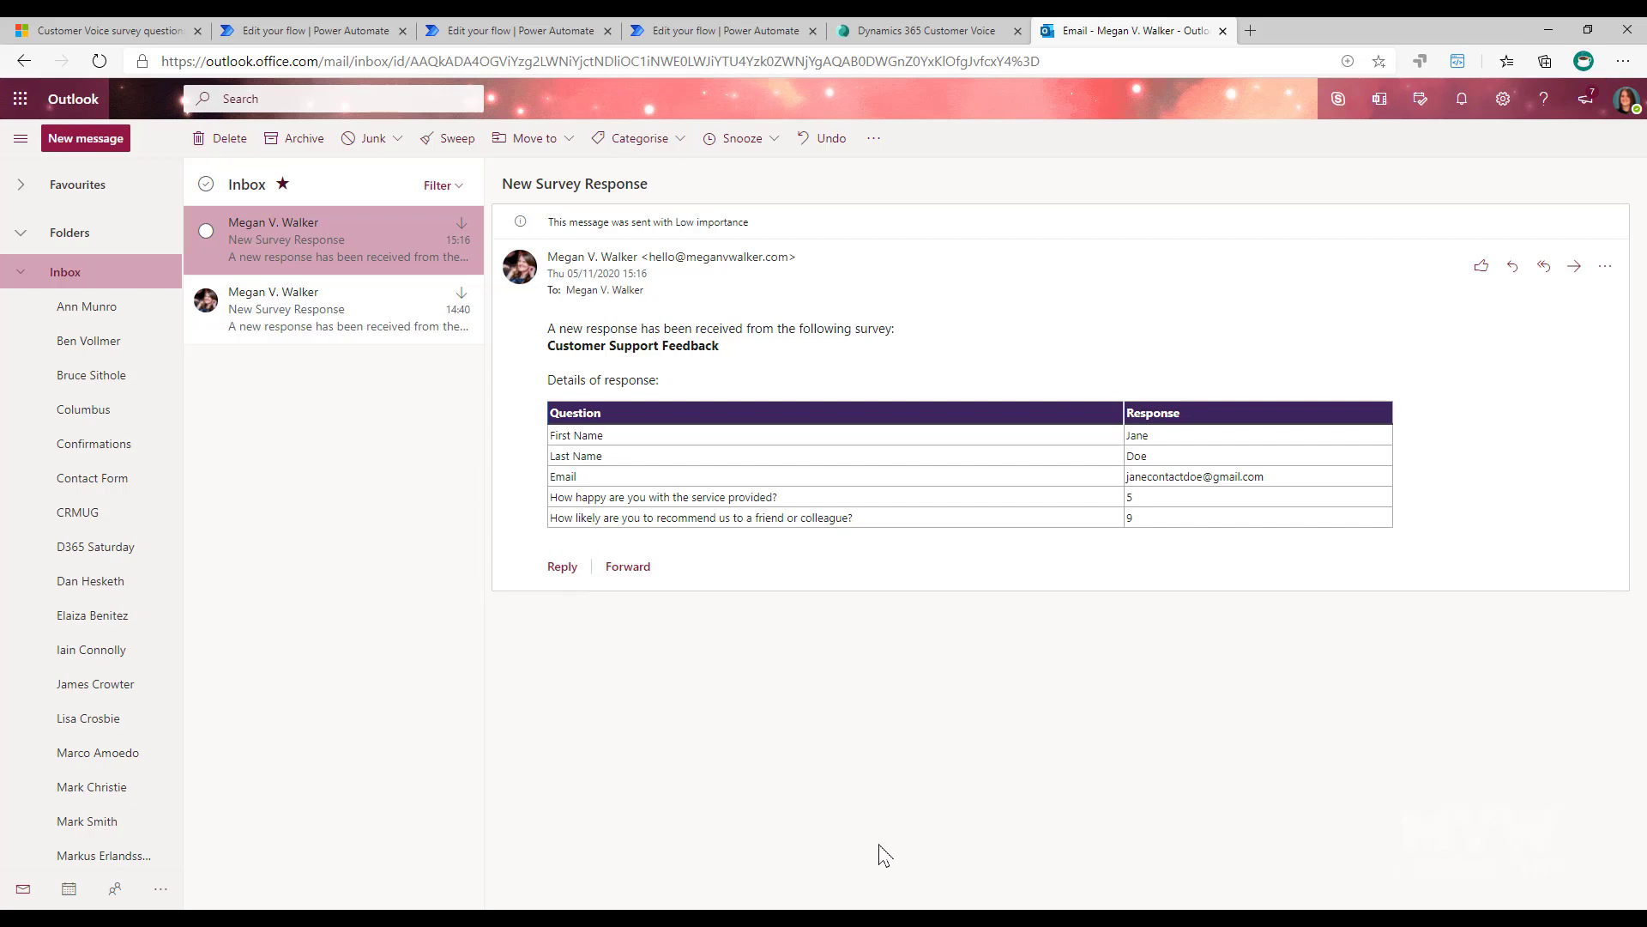
Open the earlier 14:40 'How are we doing?' response email showing responses 9, 5 and a comment
left_click(287, 330)
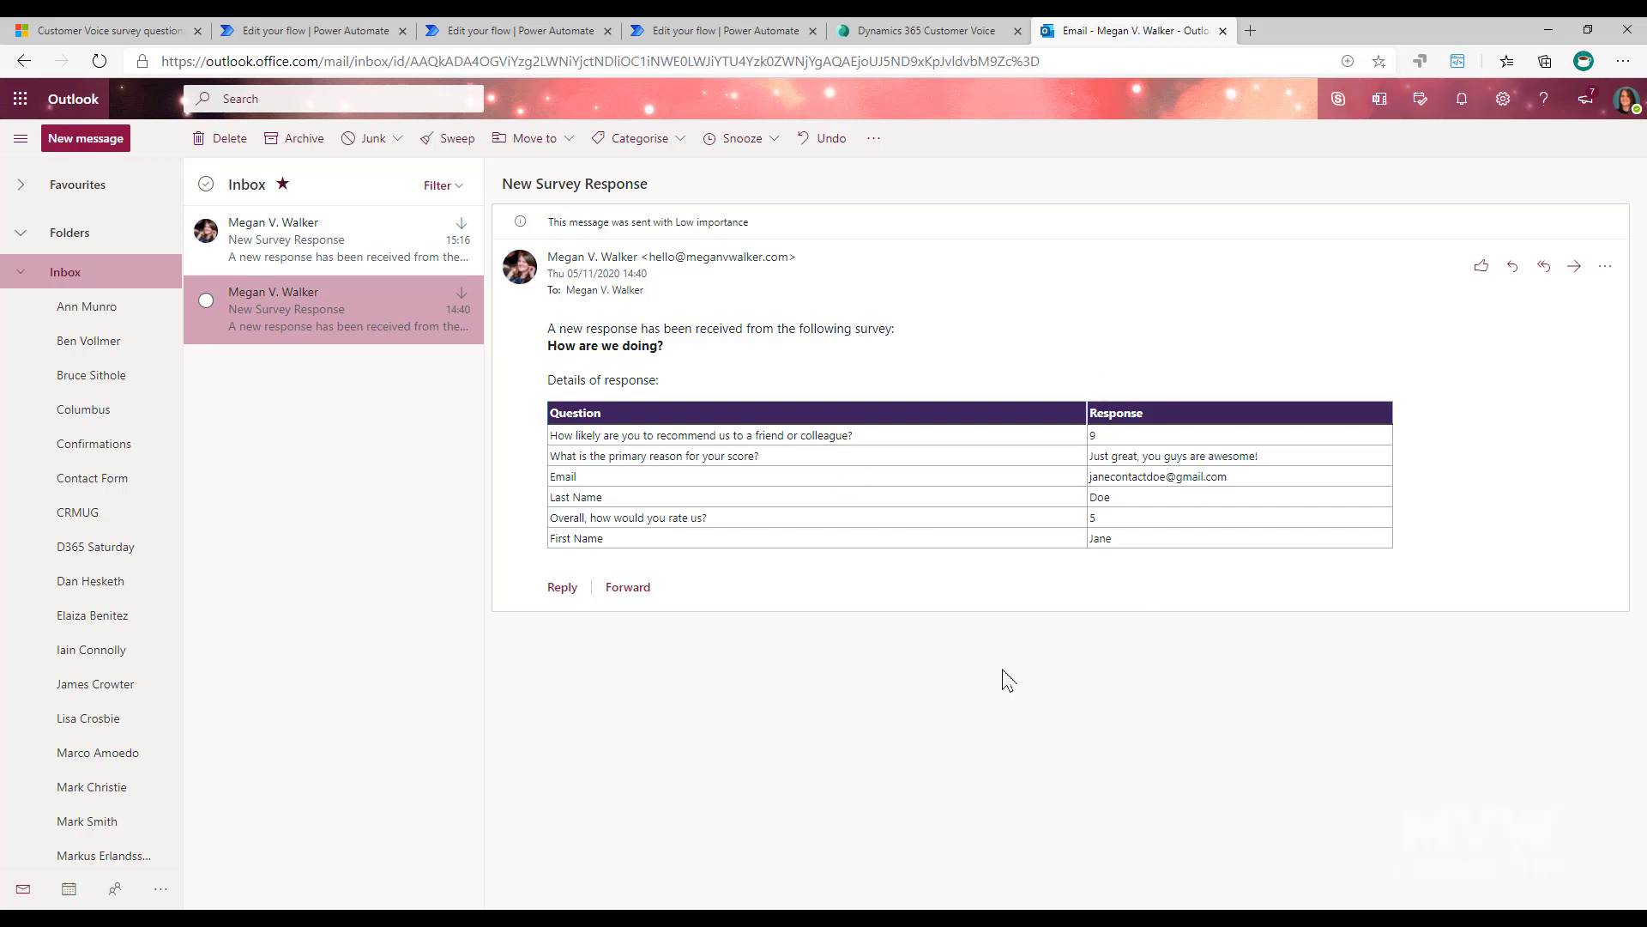
Reopen the 15:16 Customer Support Feedback response email, then return to the Survey Question Responses Post flow
left_click(332, 241)
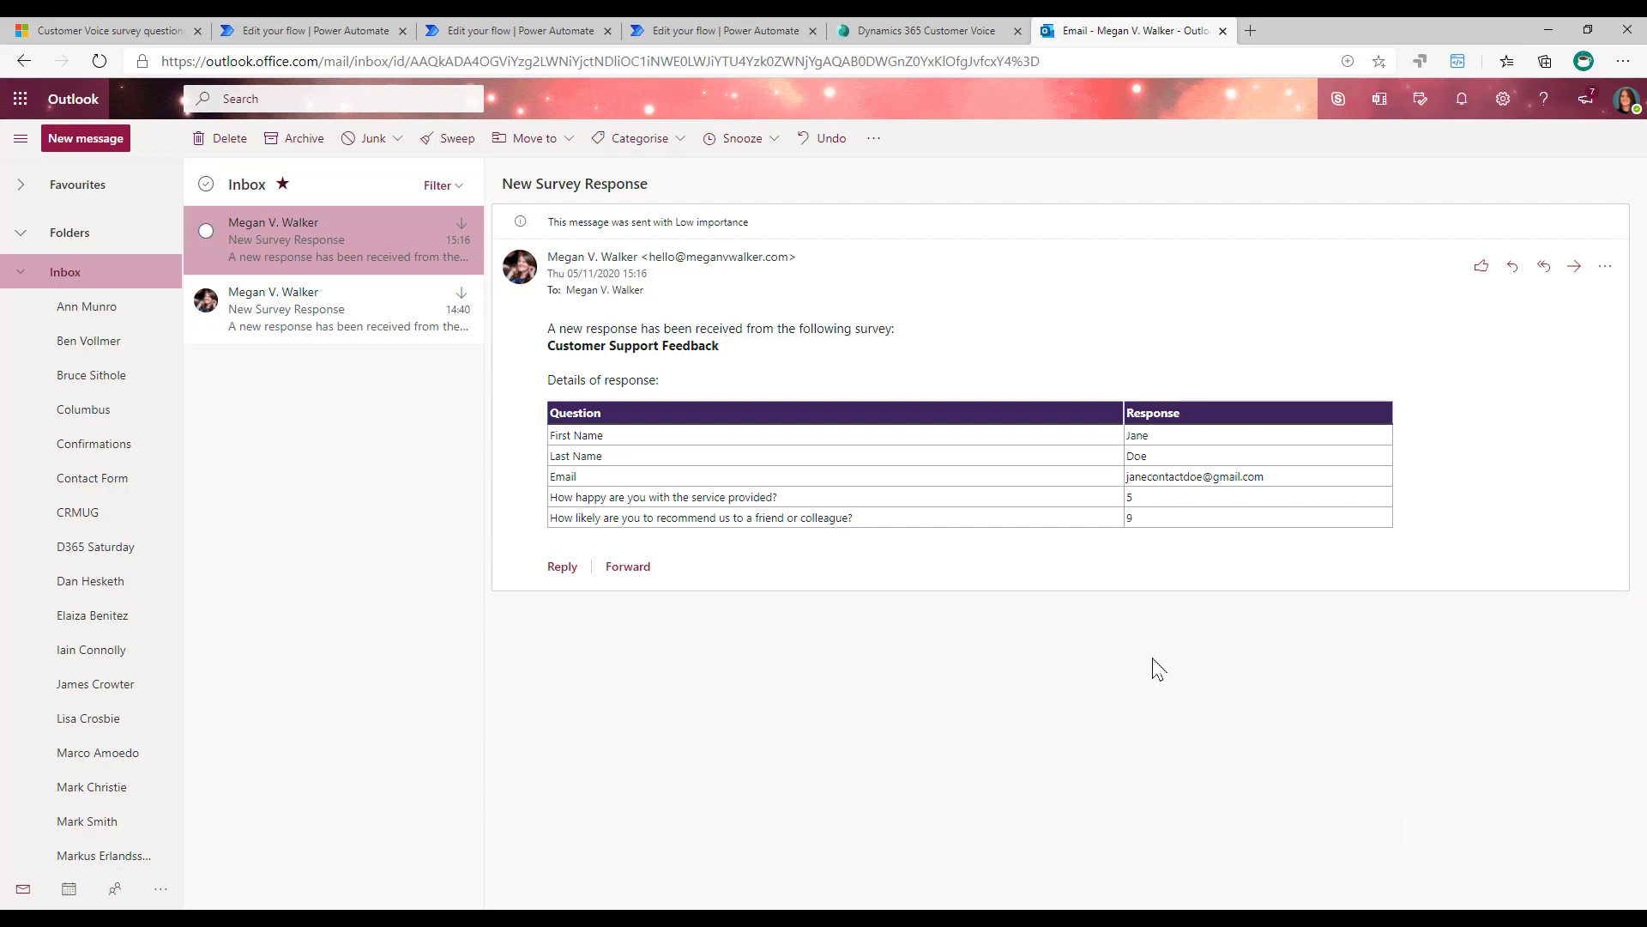
left_click(731, 32)
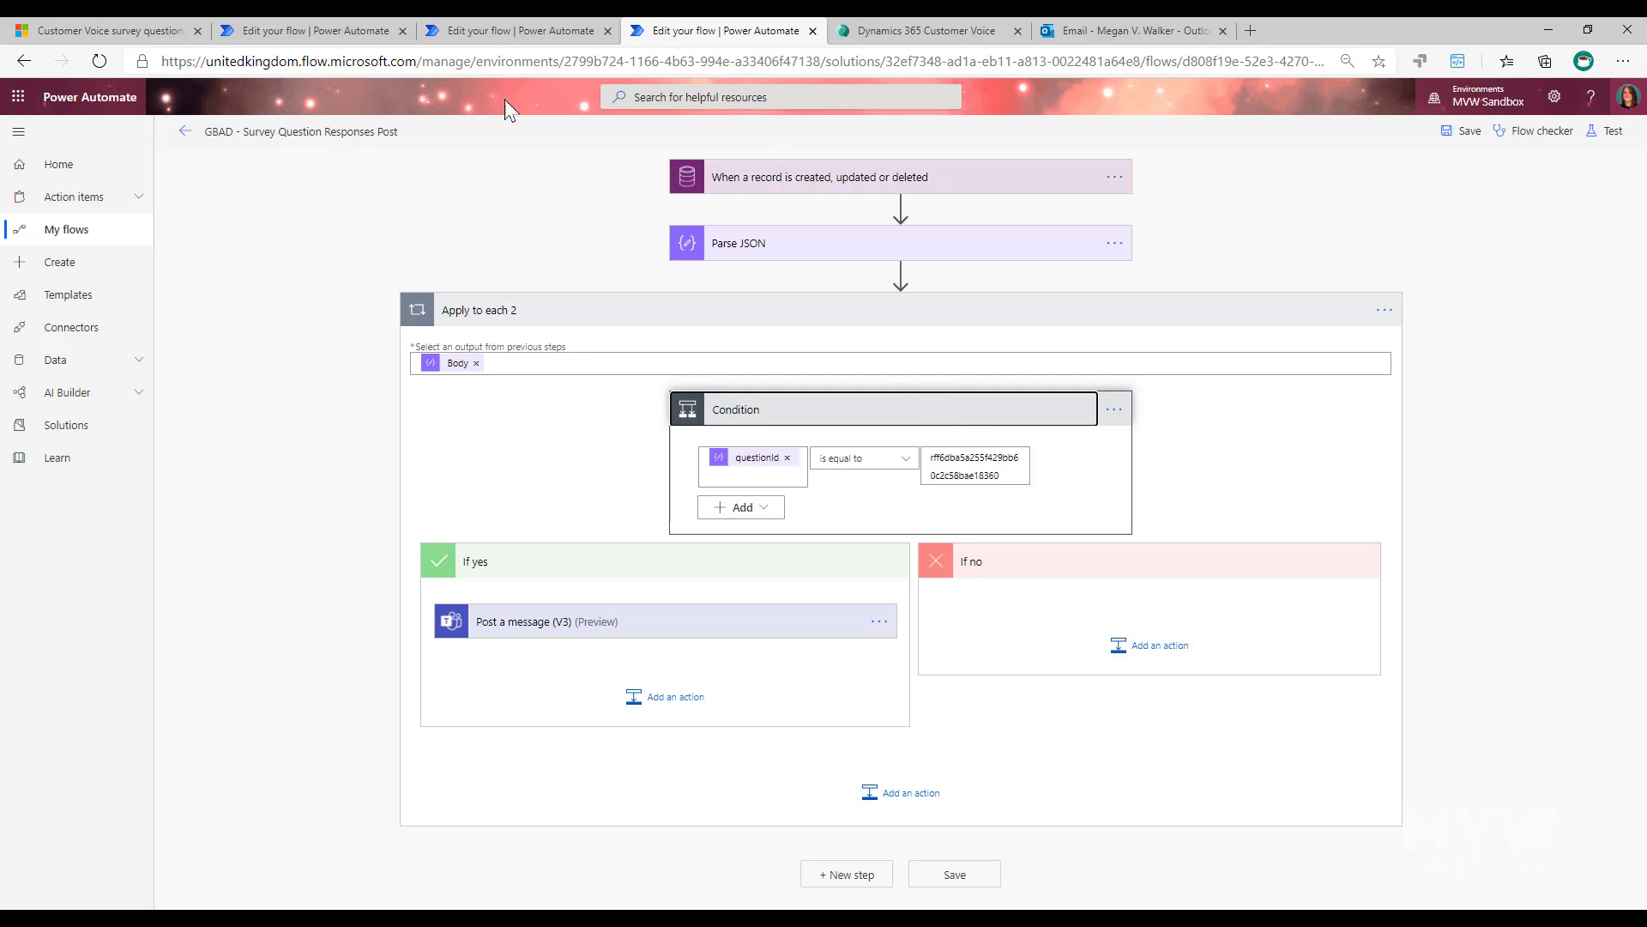
Inspect the Parse JSON schema and condition's question ID, then view the First Name question record
left_click(755, 254)
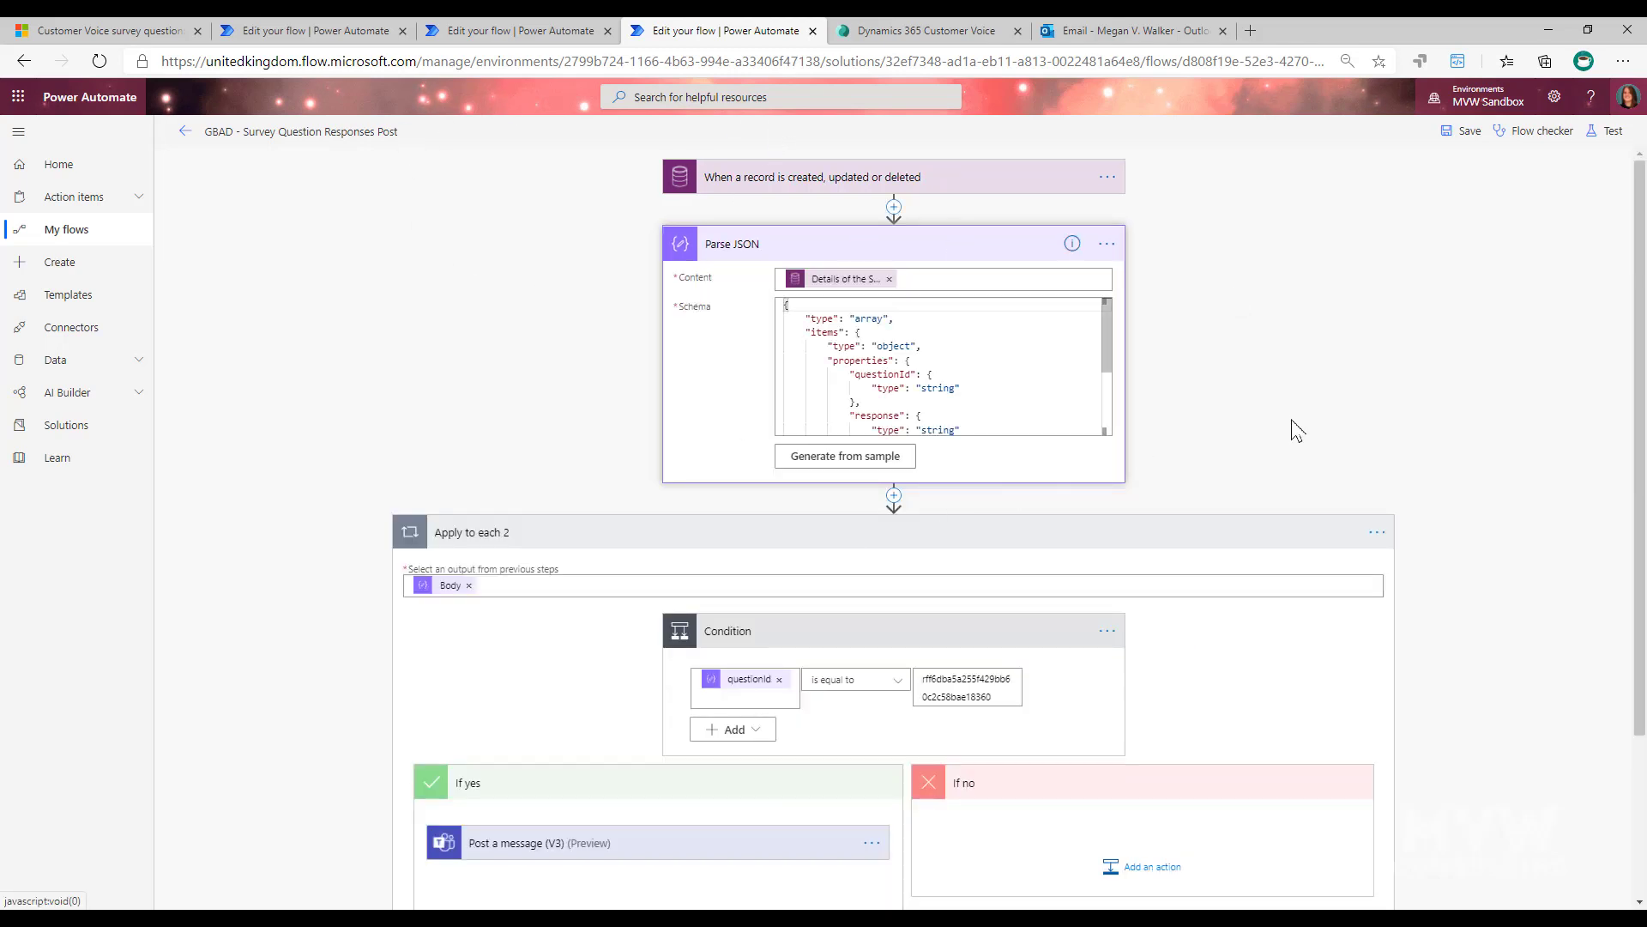
scroll(1294, 429, "down", 2)
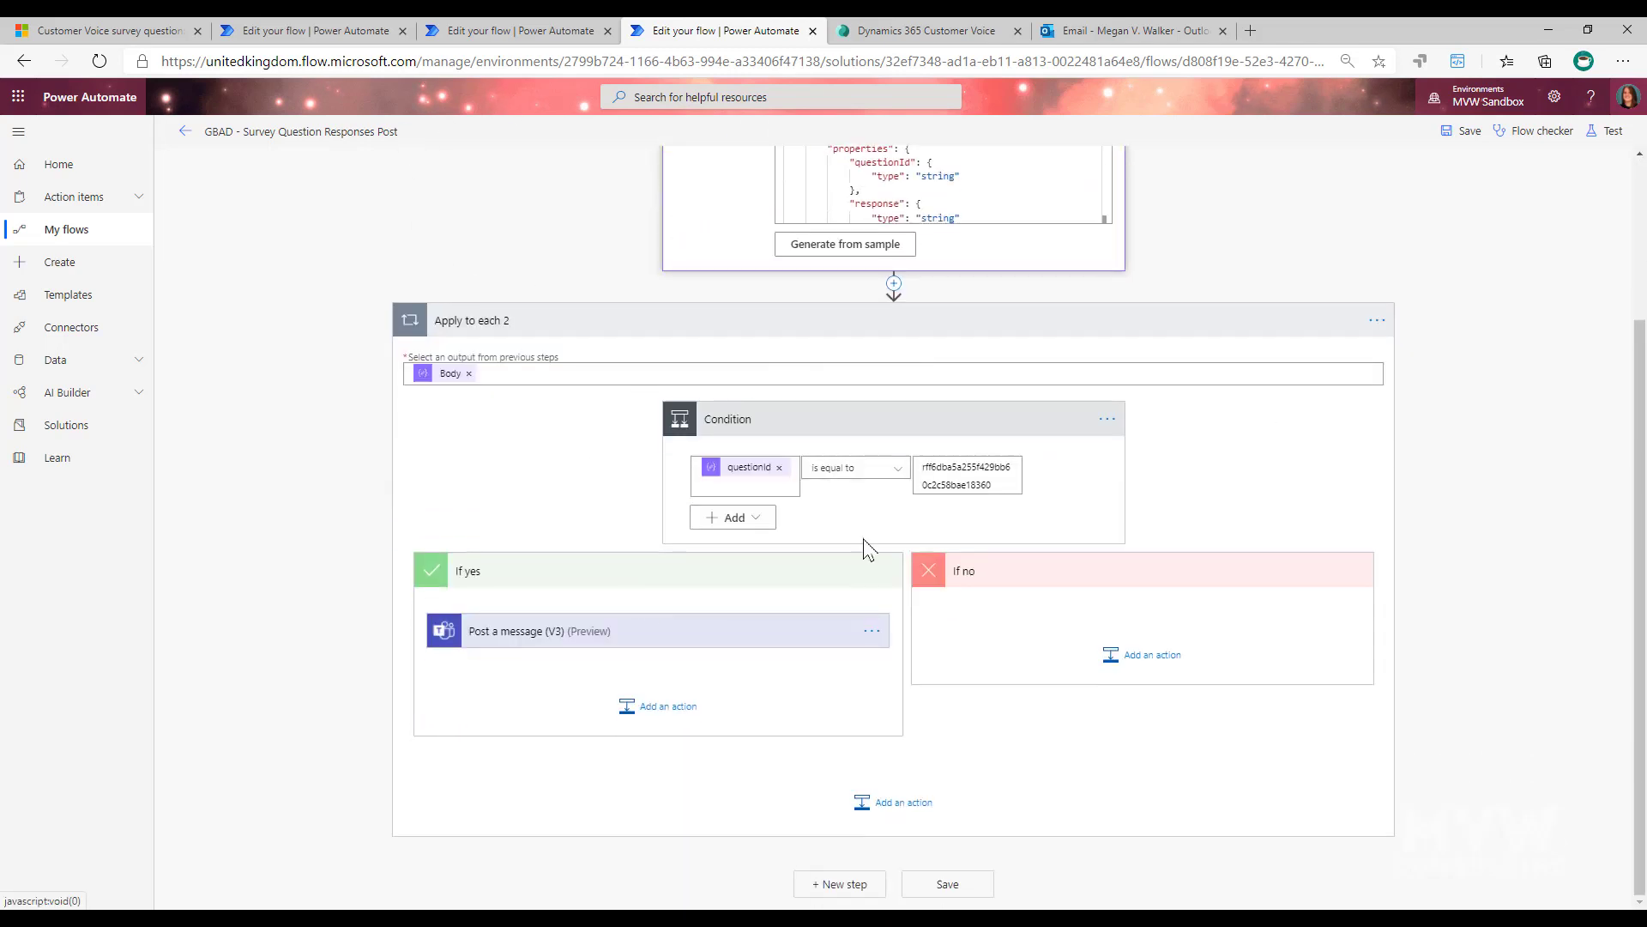
left_click_drag(1015, 485, 912, 480)
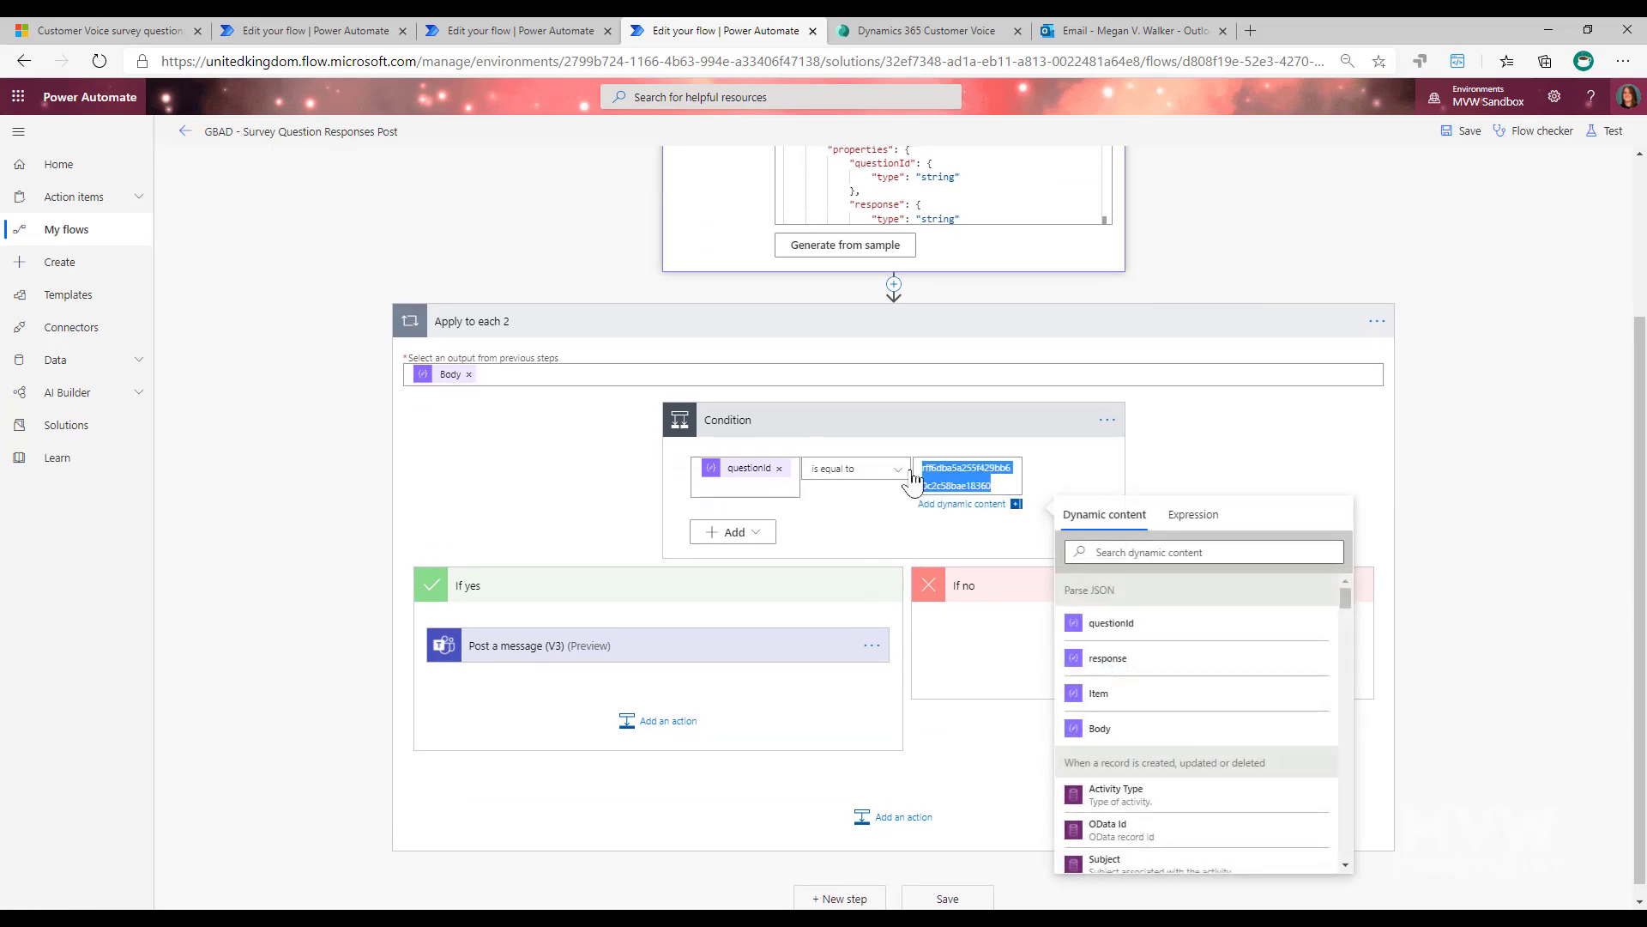
left_click(1006, 478)
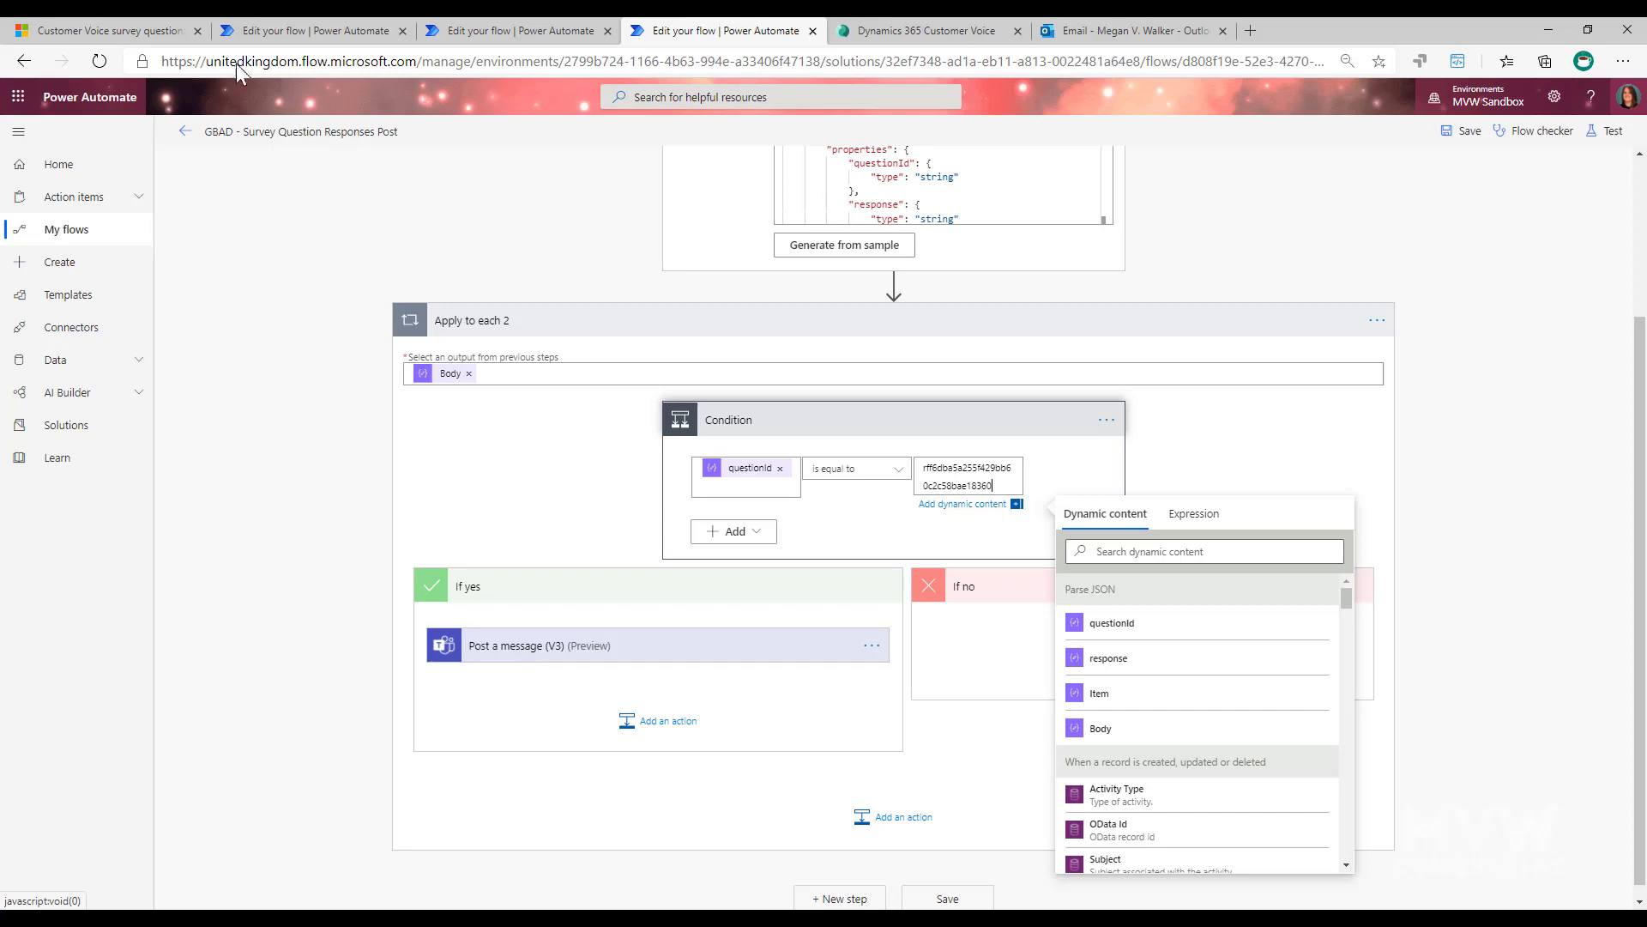
left_click(67, 26)
left_click(658, 526)
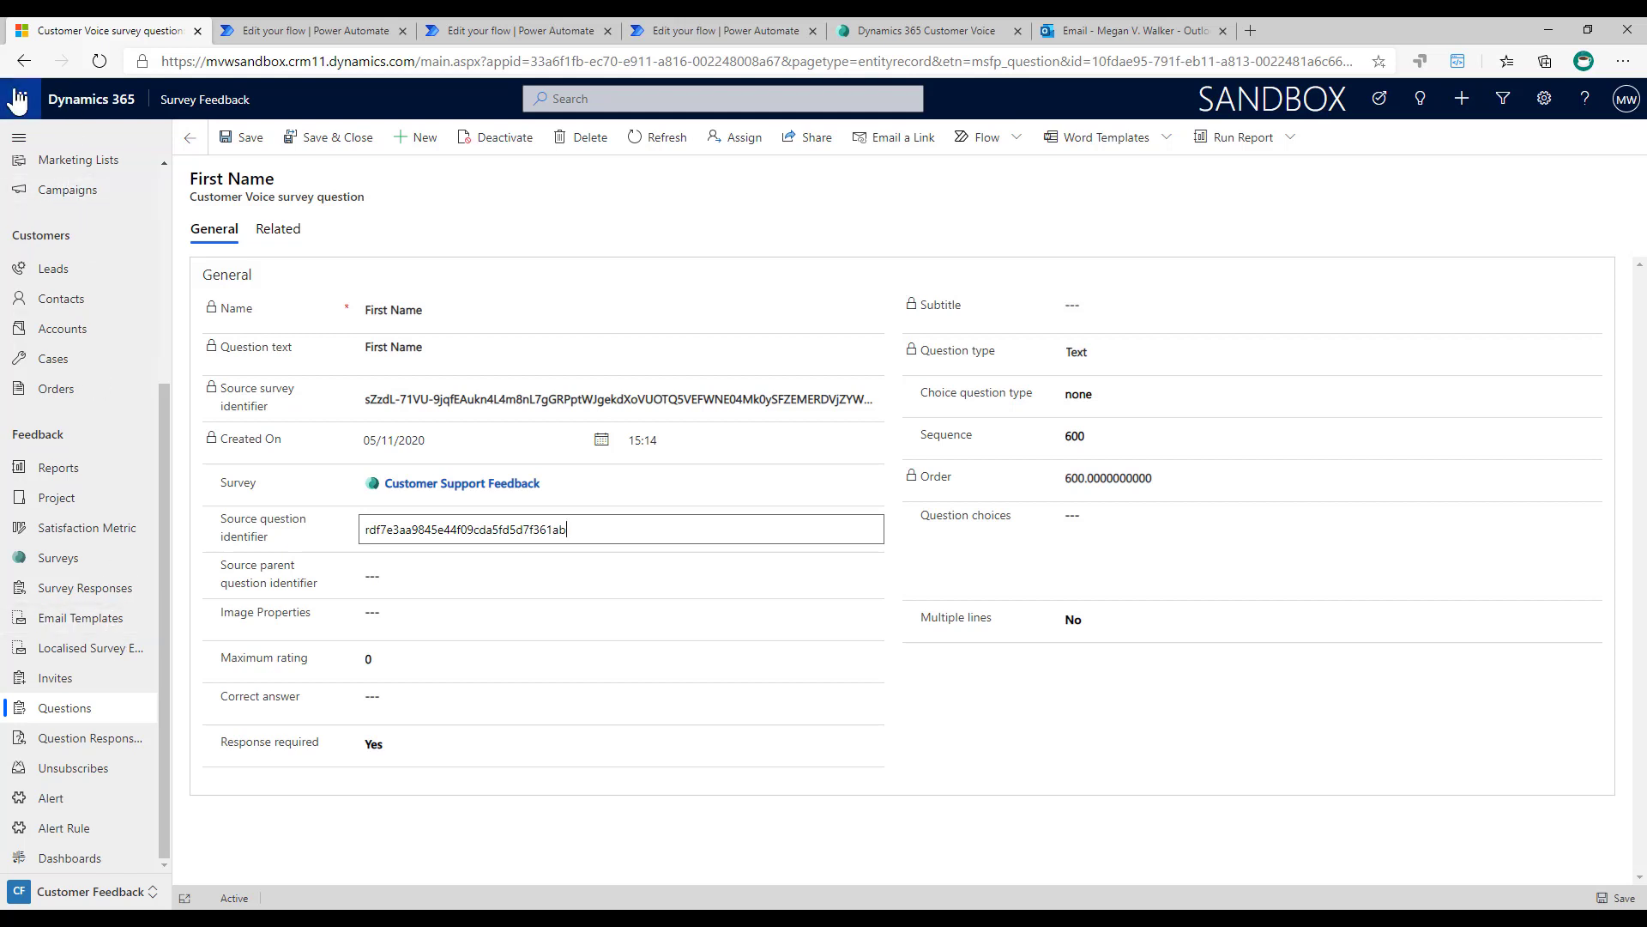
Return to the Customer Support Feedback response record and scroll its details JSON to the final response 9
left_click(21, 61)
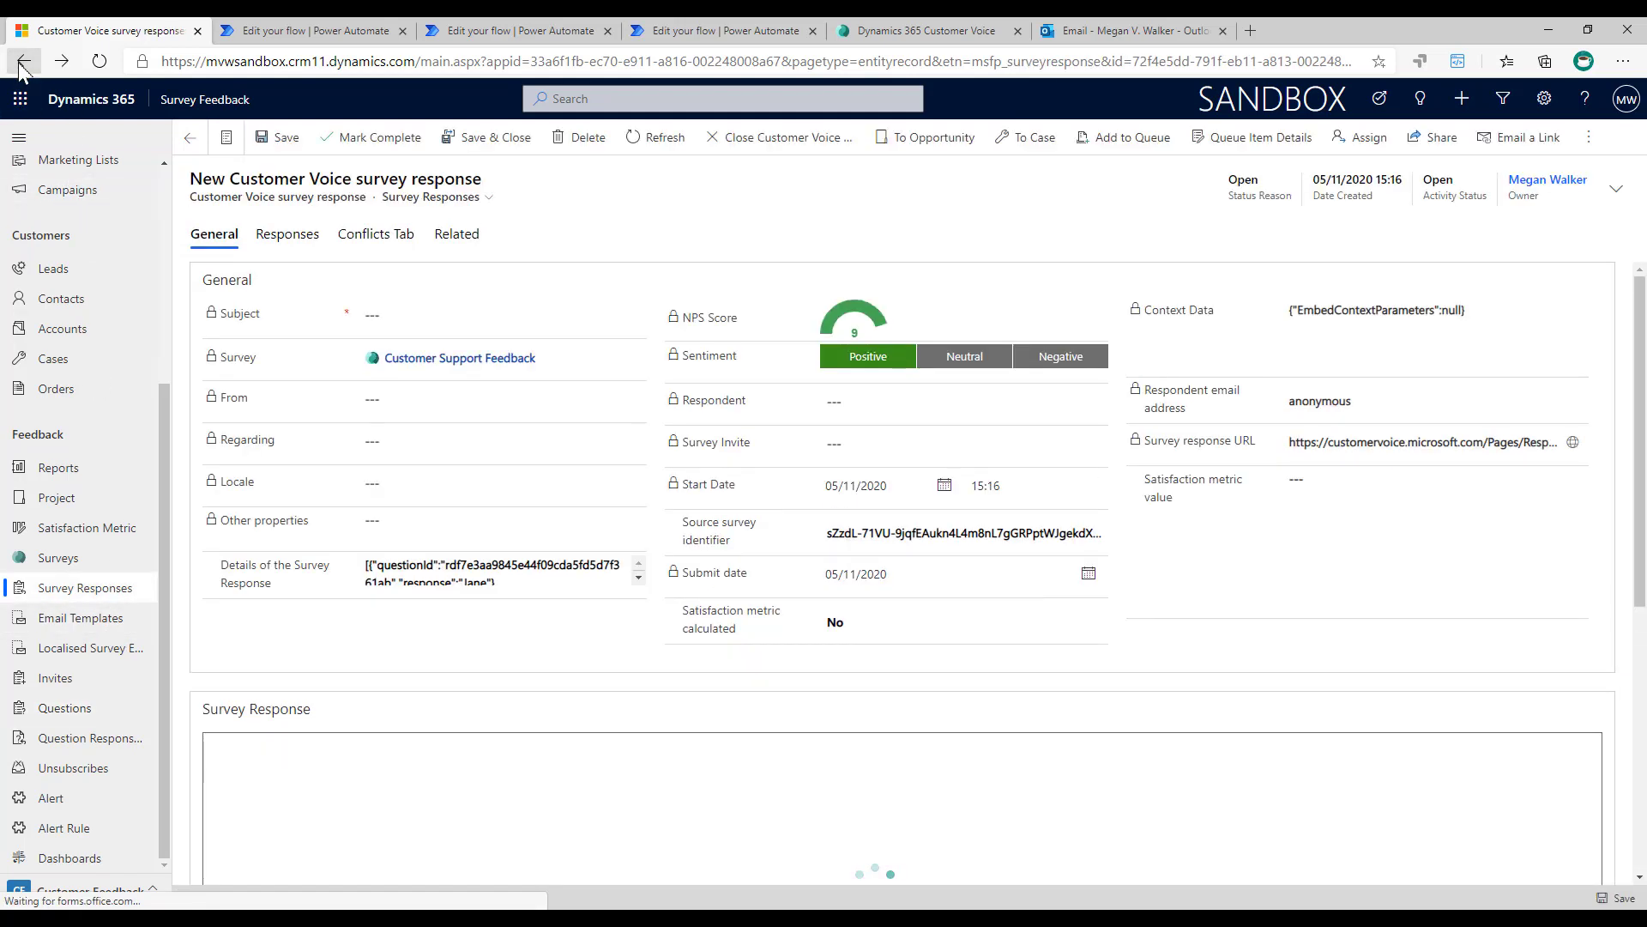
left_click(639, 578)
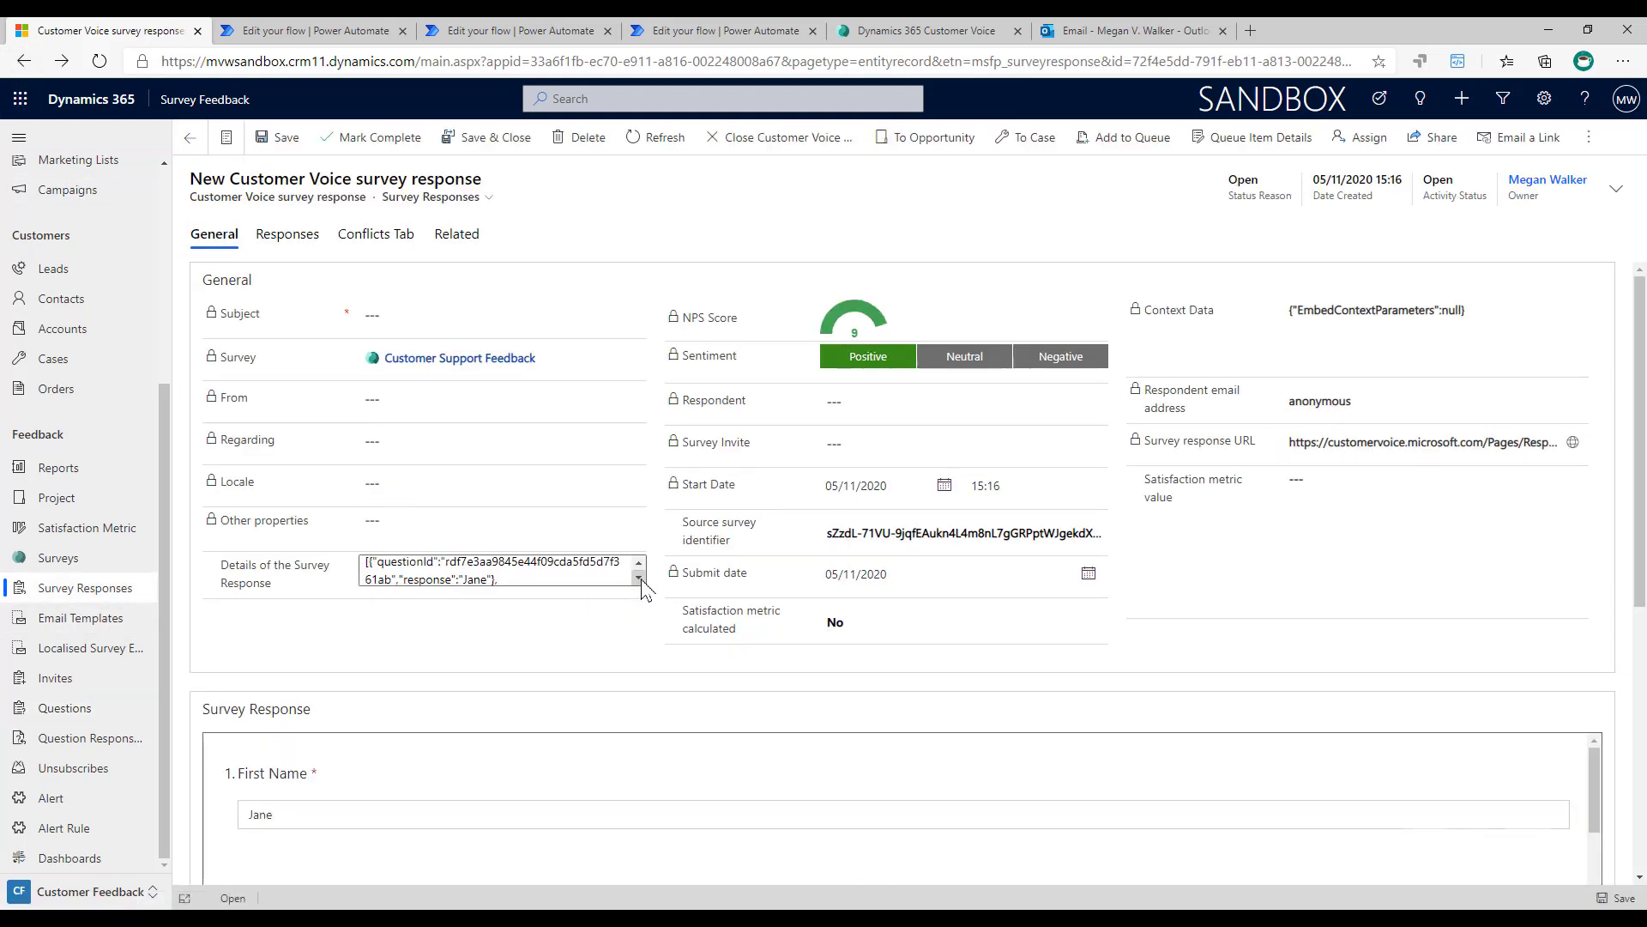
left_click_drag(640, 578, 639, 578)
left_click(639, 579)
left_click(636, 578)
left_click(639, 579)
left_click(639, 579)
left_click(639, 578)
left_click(640, 578)
left_click(639, 578)
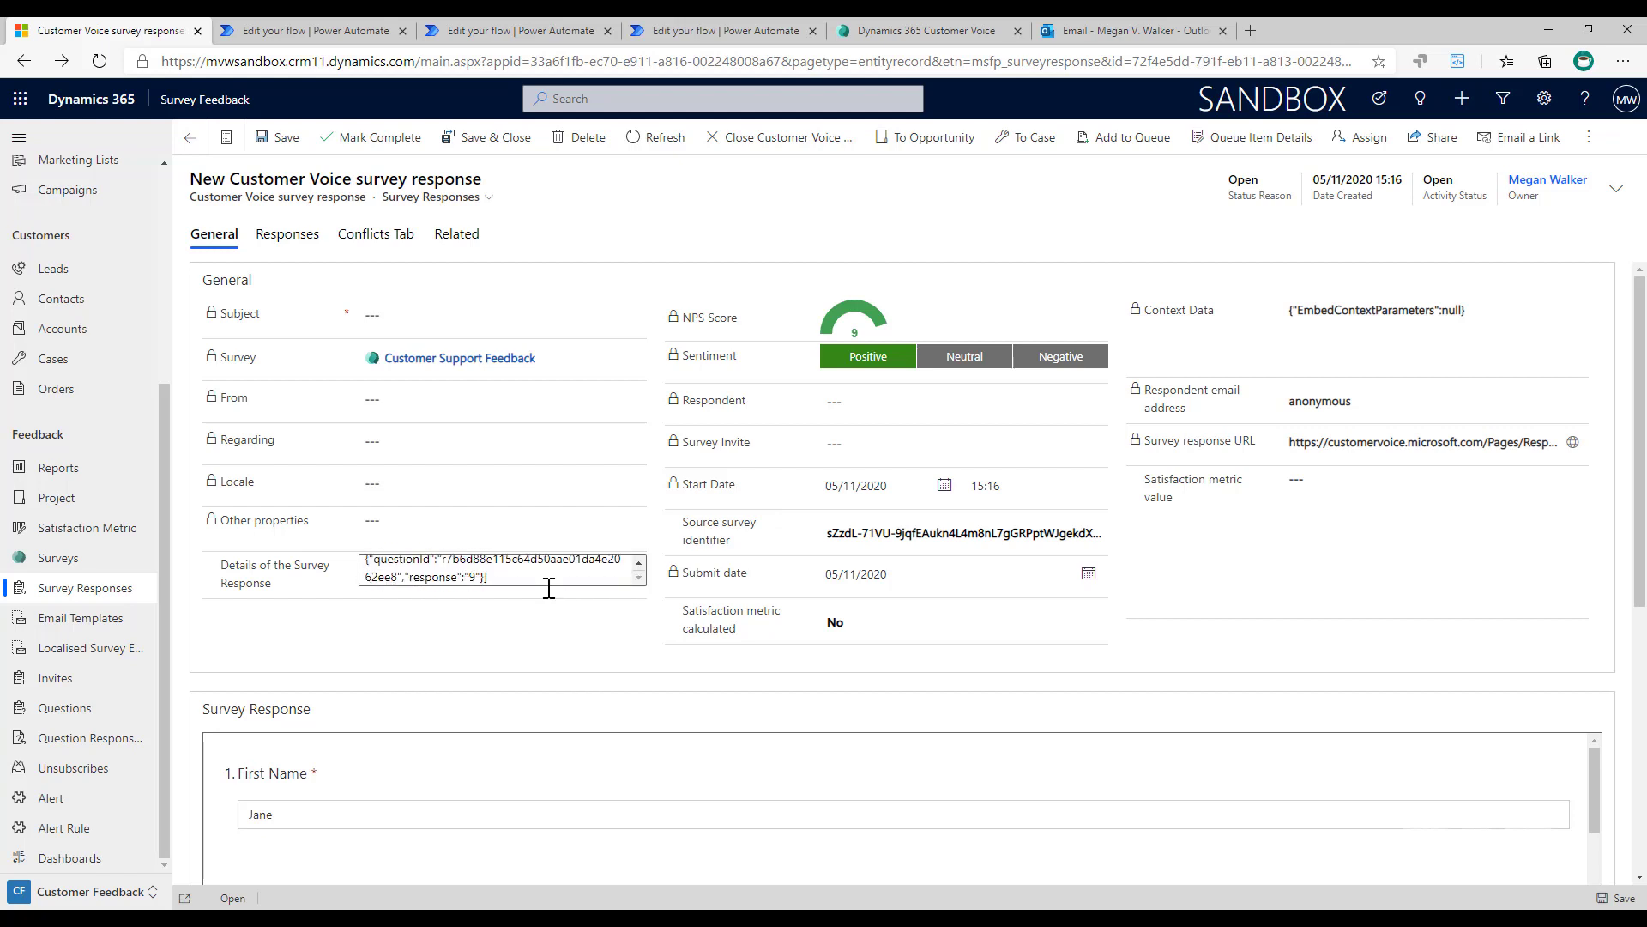